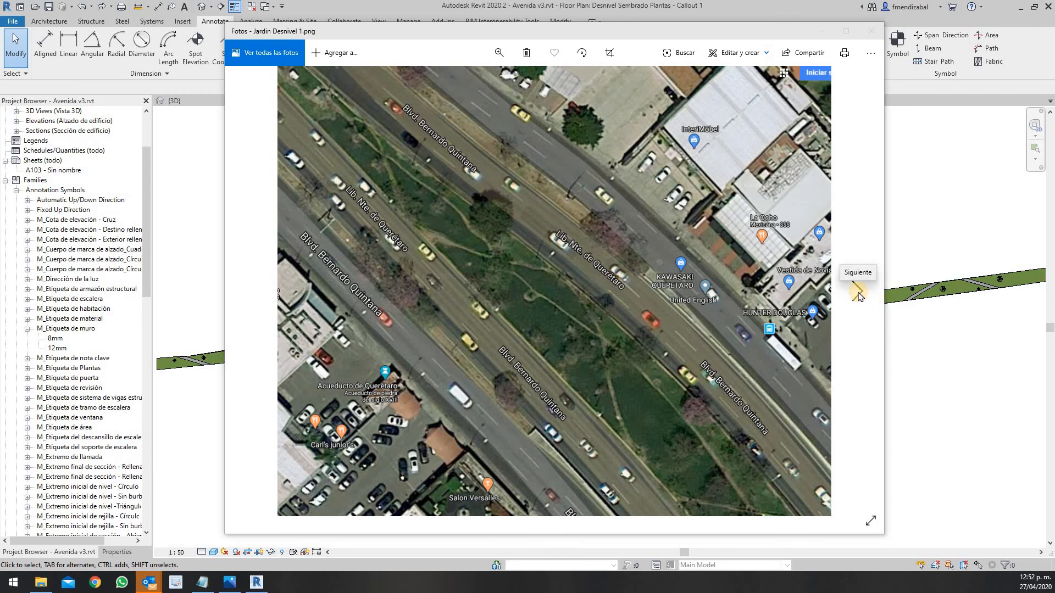
Step: Browse the reference images of the avenue's gardens and the arches' side elevation, and close the image viewer
click(858, 294)
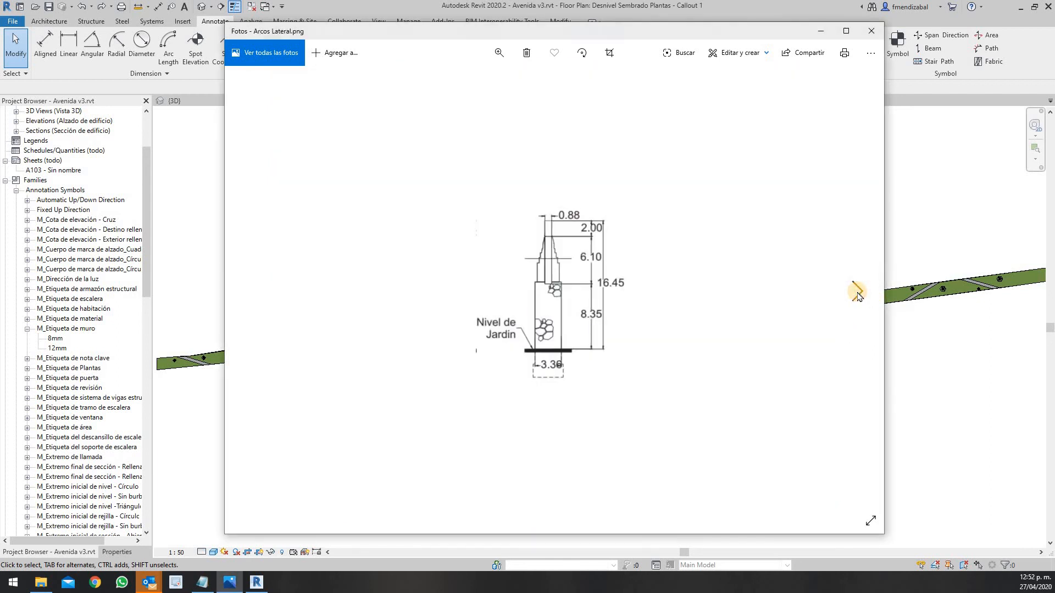
click(253, 293)
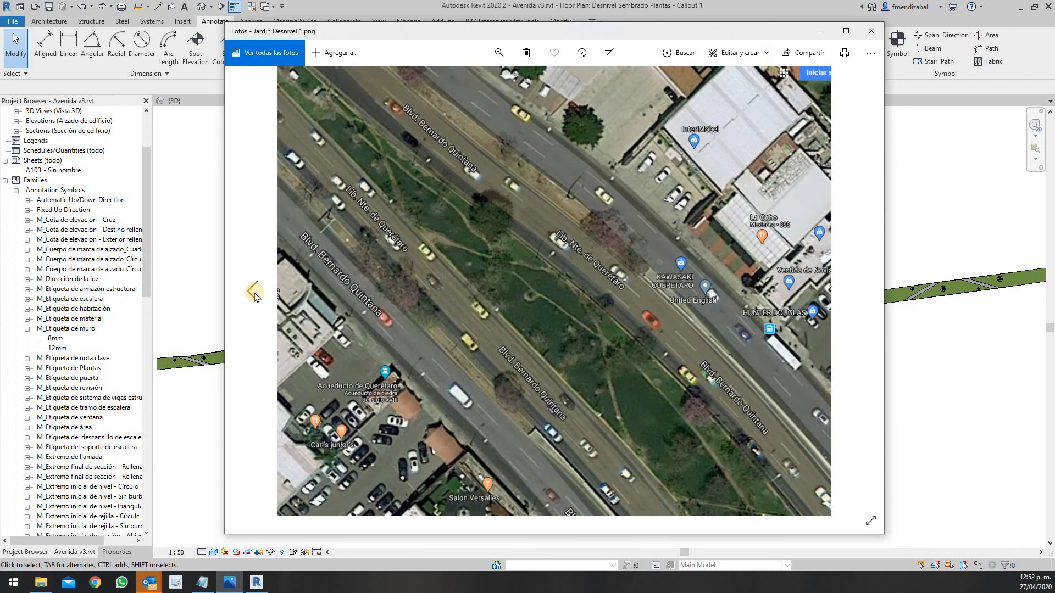
click(253, 293)
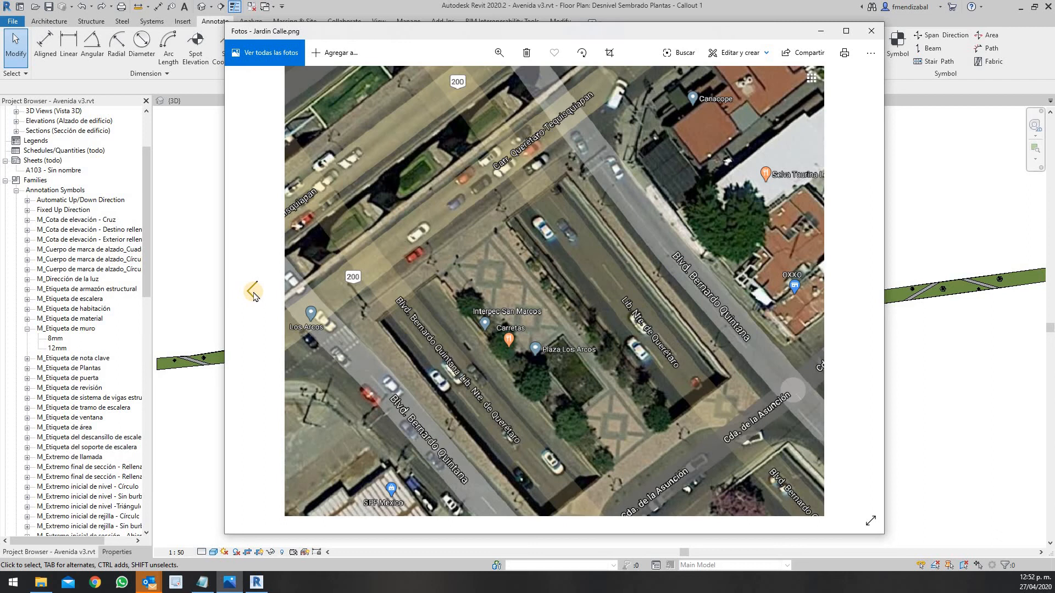
click(253, 292)
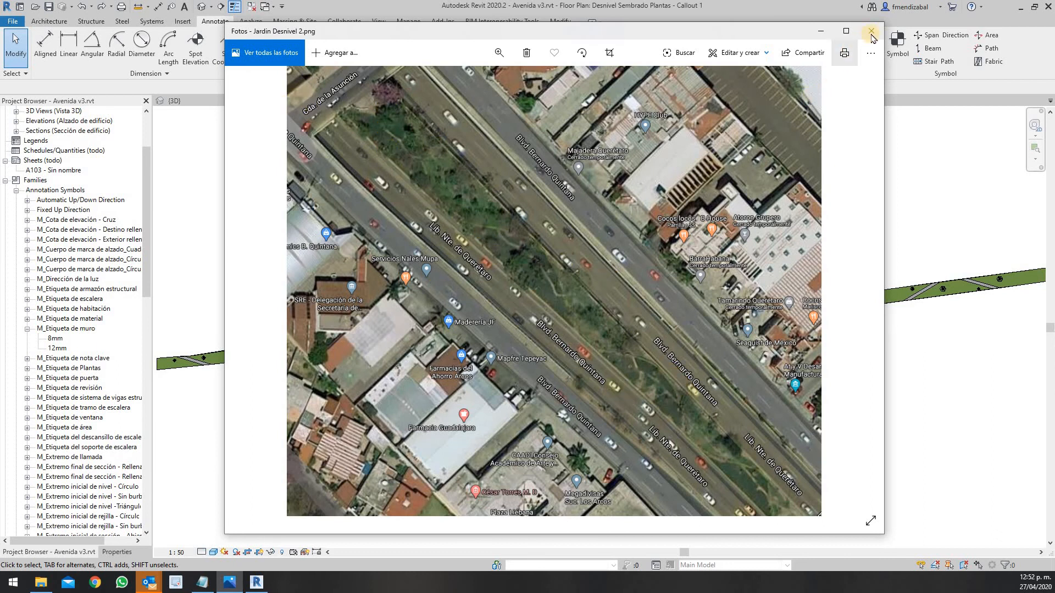
key(alt+F4)
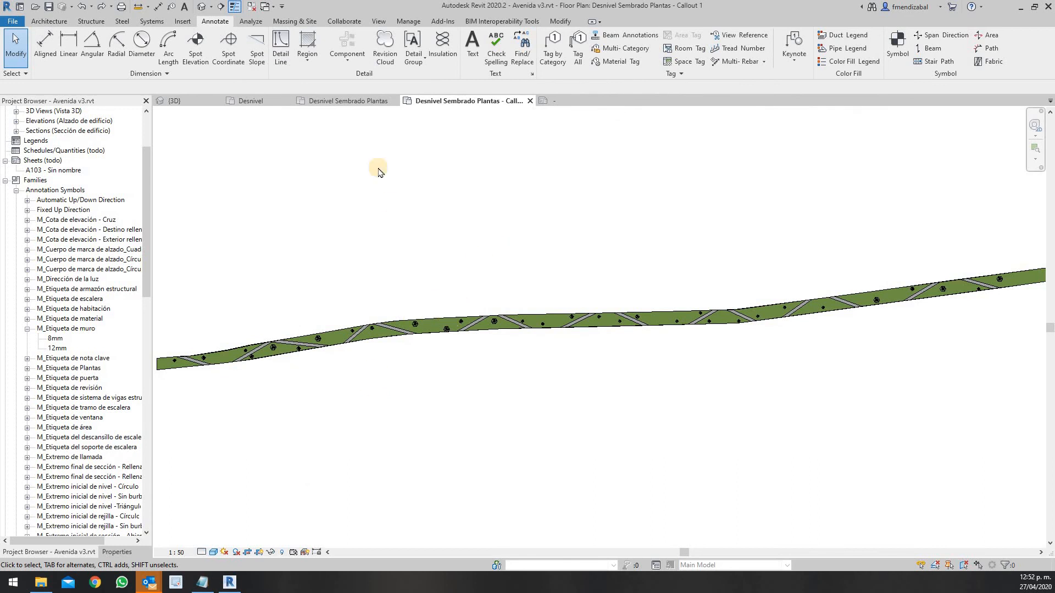
Step: Open the Desnivel floor plan and examine the trees and paths at the western end of the planted median
click(248, 101)
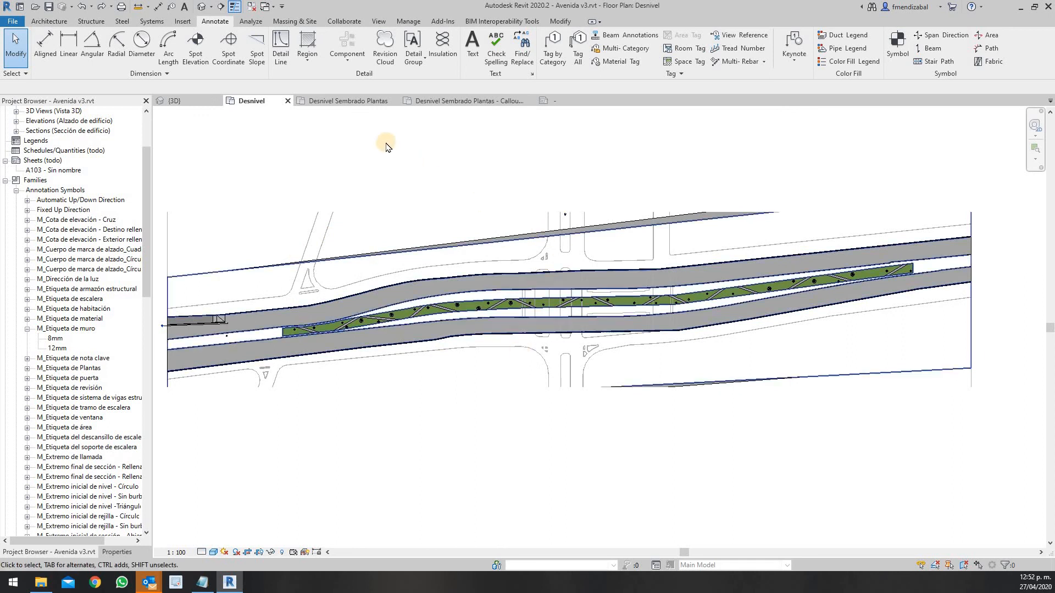
scroll(283, 328, up, 5)
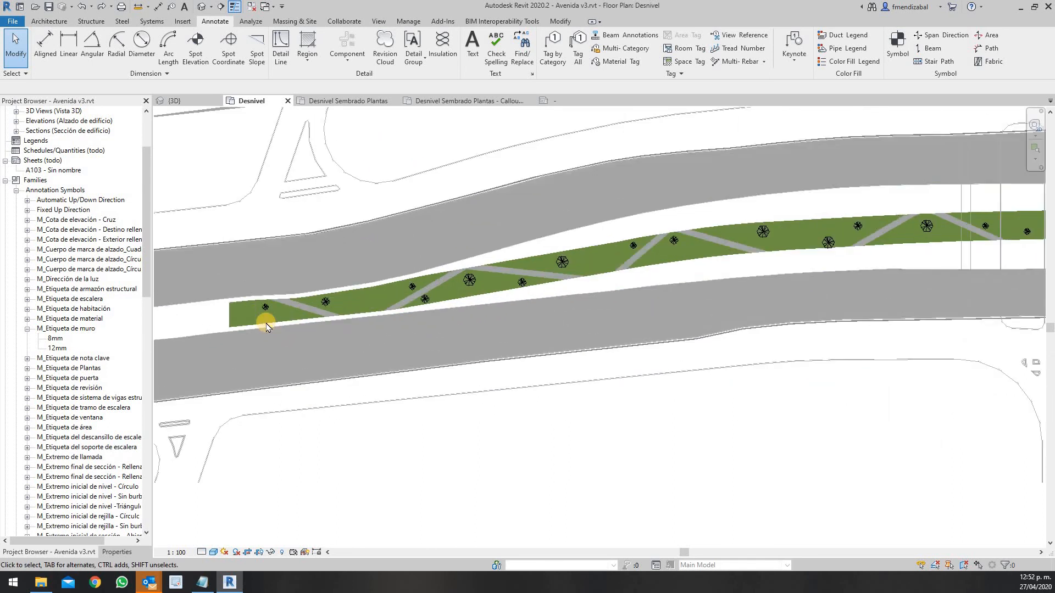
scroll(266, 327, up, 4)
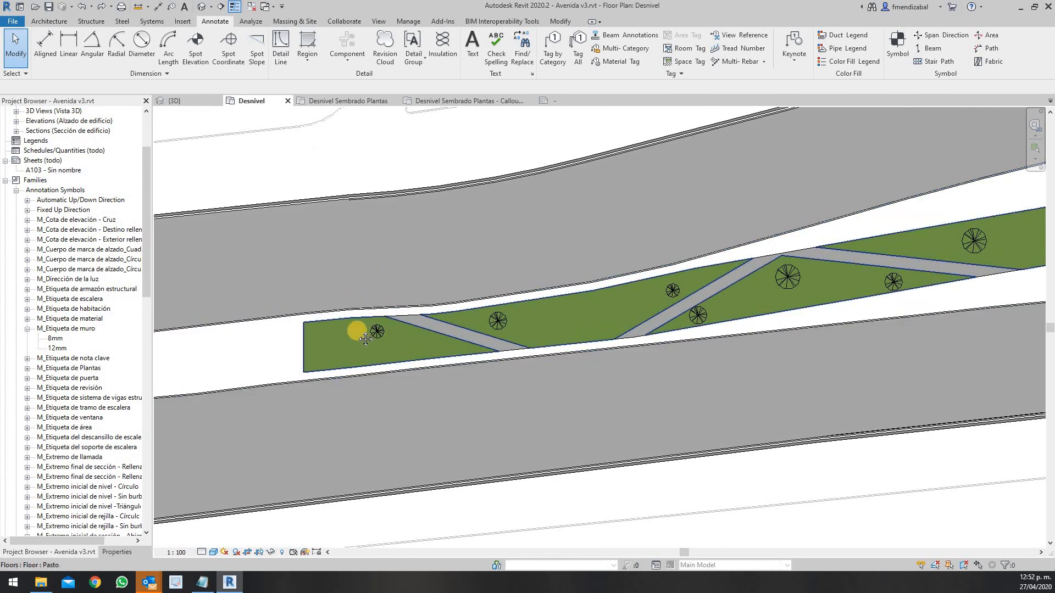
middle_drag(324, 327, 223, 318)
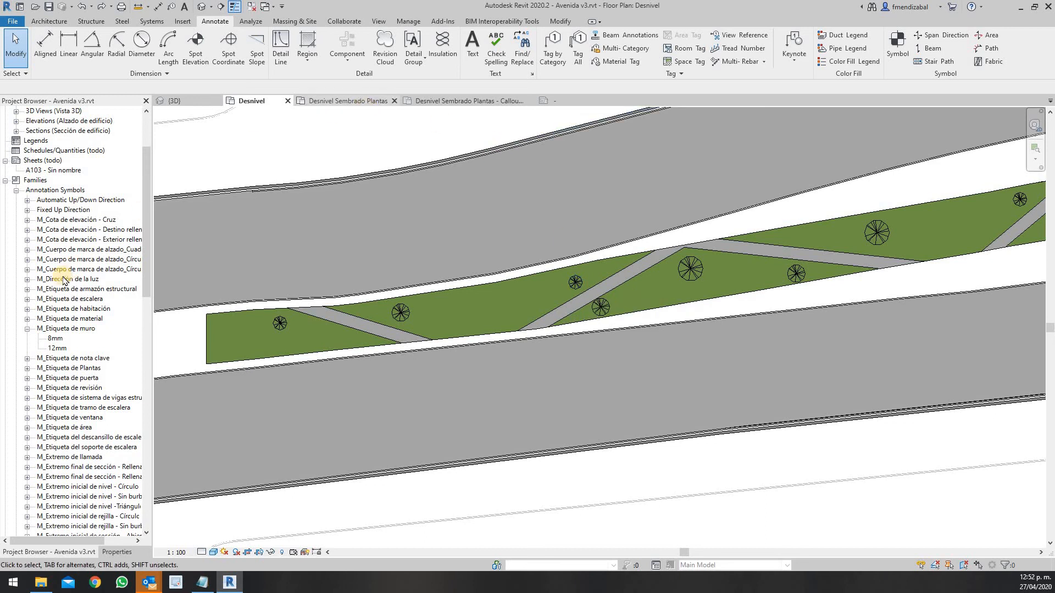
Step: Open the Desnivel Sembrado Plantas floor plan, followed by its Callout 1 view of the planted median
scroll(147, 214, up, 3)
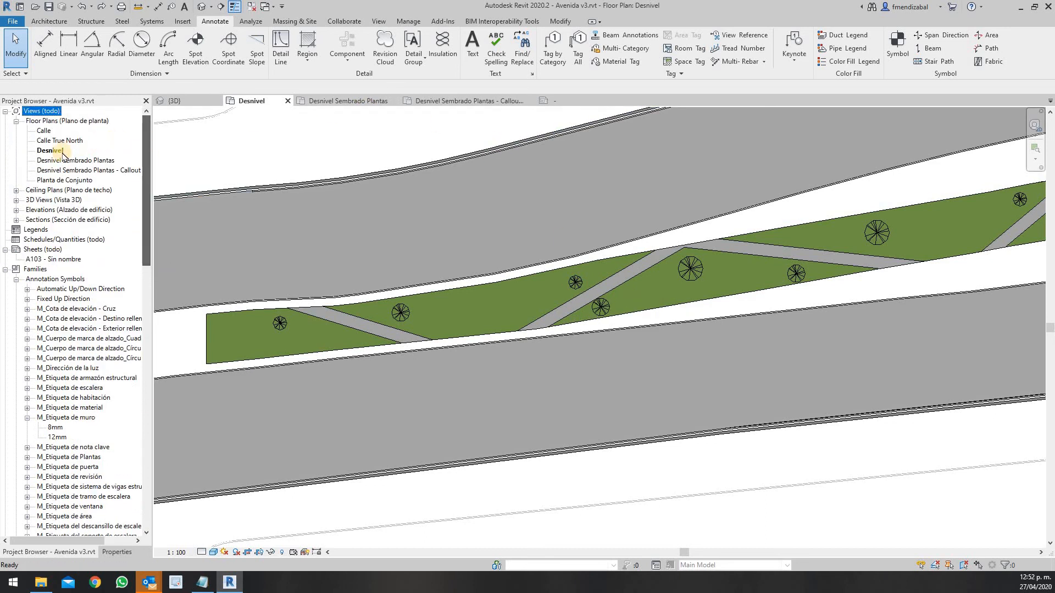
double_click(50, 161)
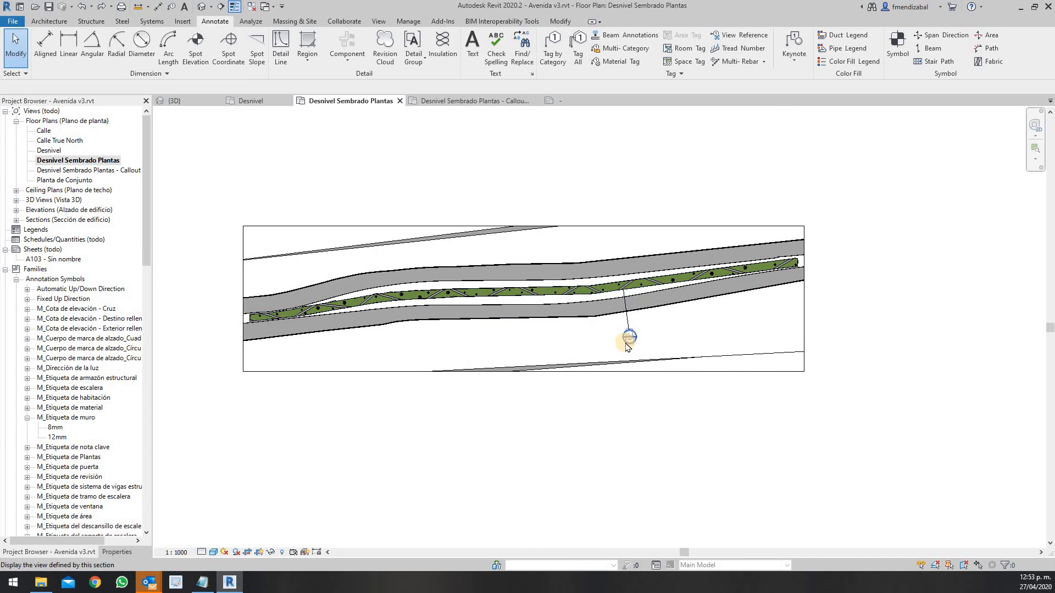
double_click(78, 172)
scroll(454, 366, down, 1)
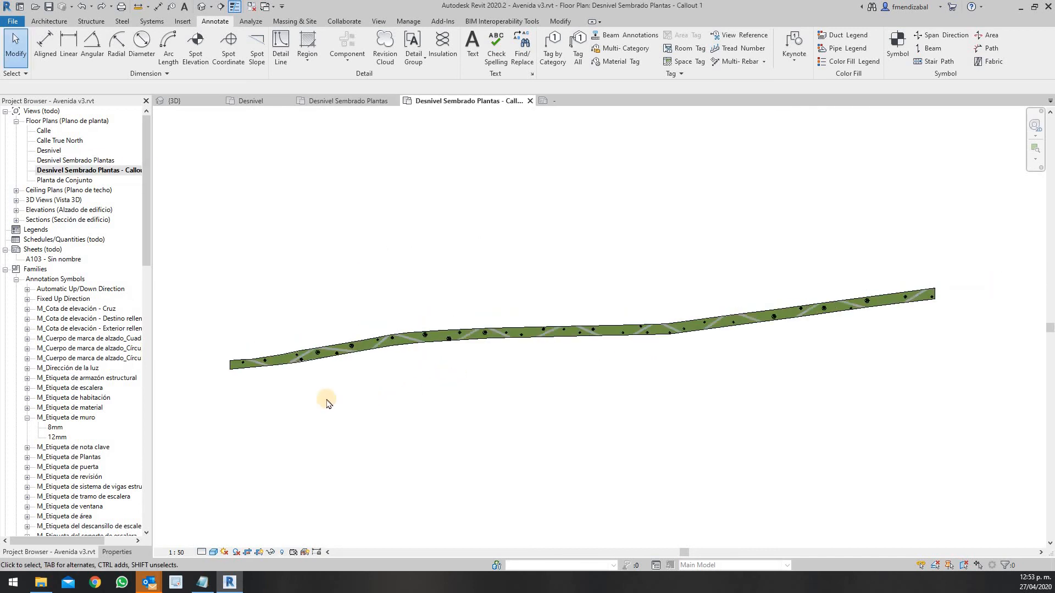
scroll(257, 354, up, 5)
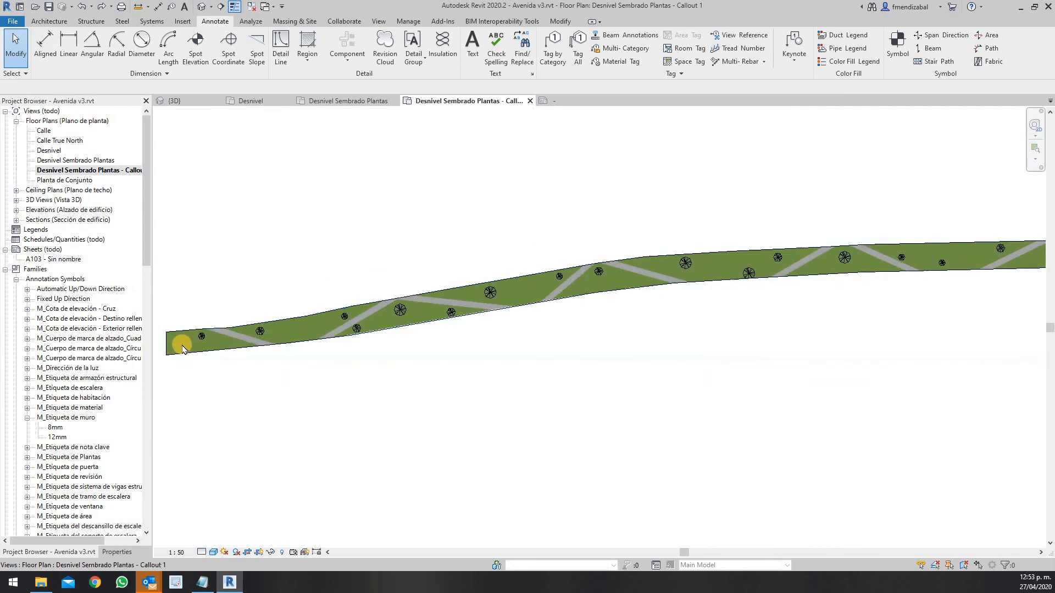
scroll(280, 353, down, 2)
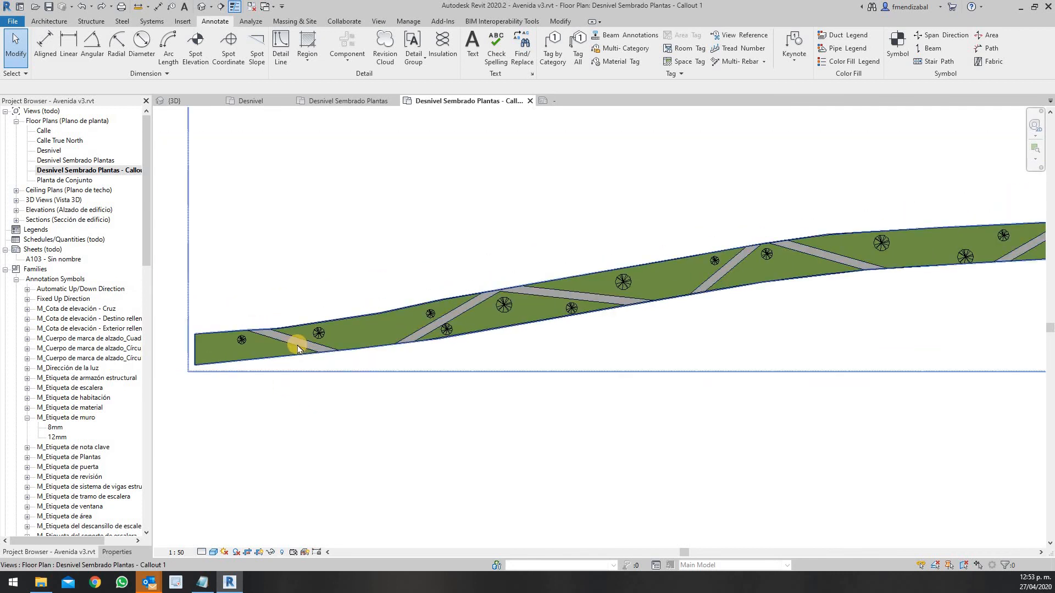
scroll(212, 339, up, 3)
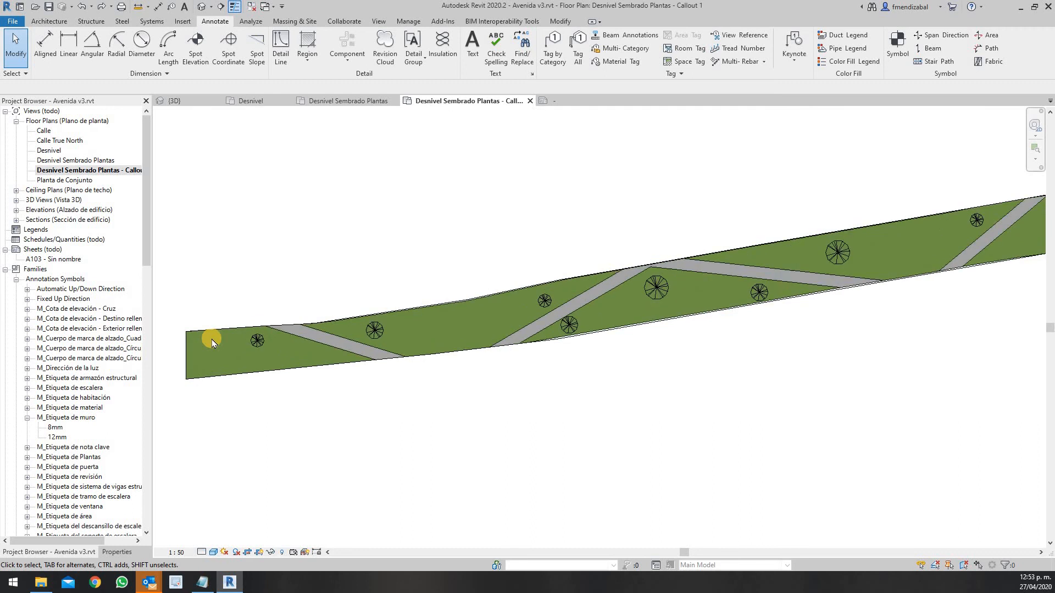
mouse_move(227, 406)
middle_down()
mouse_move(285, 416)
mouse_move(224, 399)
middle_up()
scroll(242, 371, up, 1)
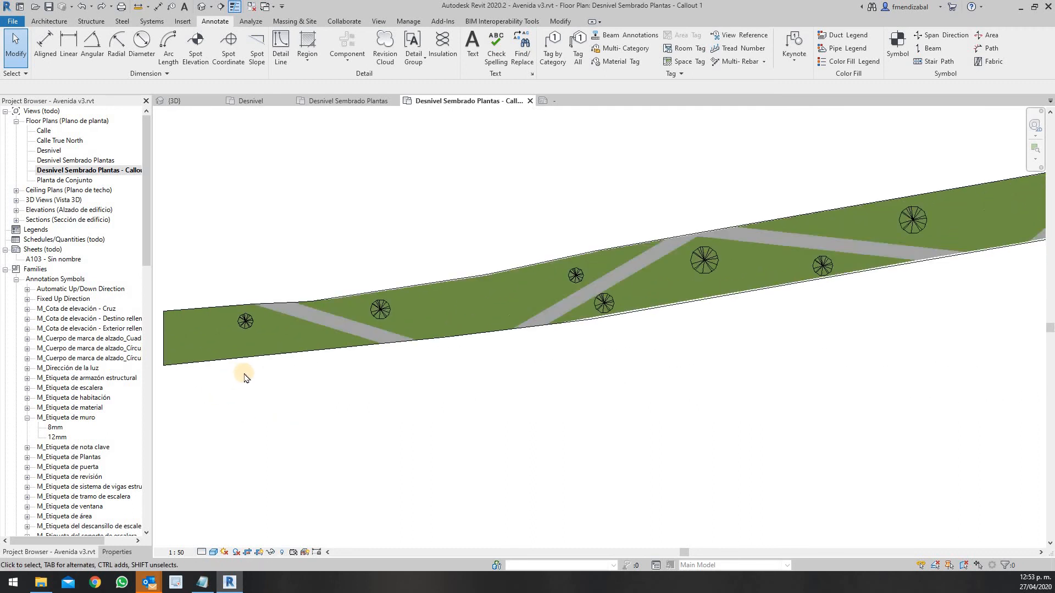
scroll(242, 374, down, 1)
scroll(230, 343, up, 1)
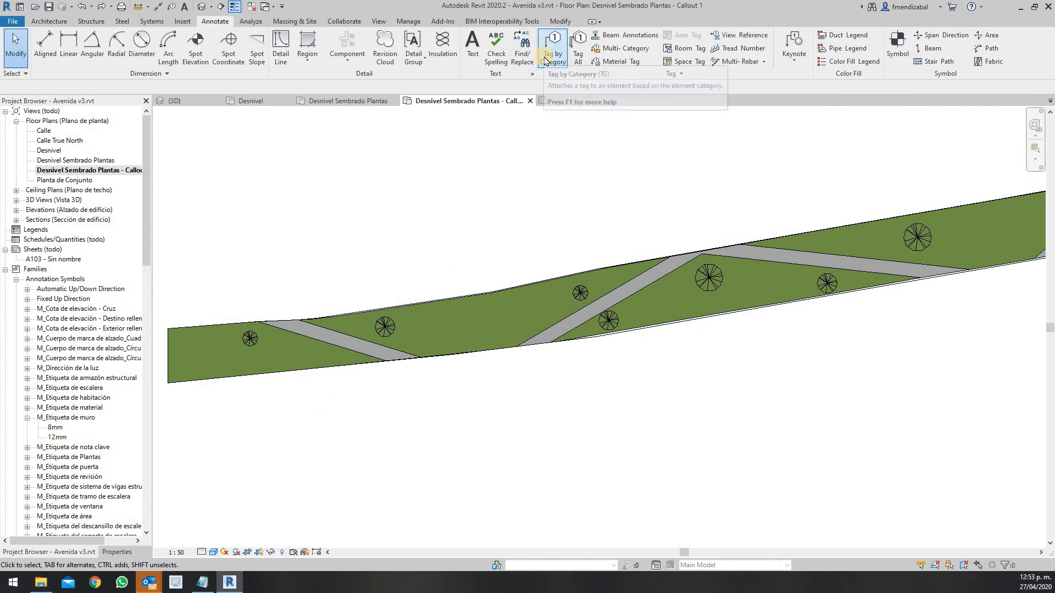
Step: Inspect the type properties of the first tree in the median, including its Type Comments and Type Mark, without changing them
click(250, 338)
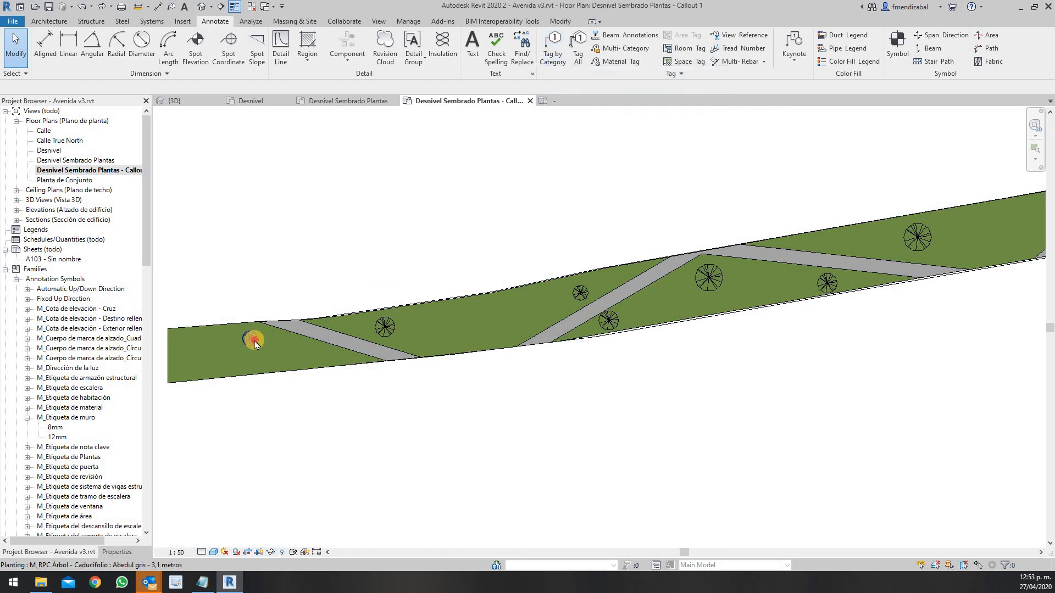
click(117, 552)
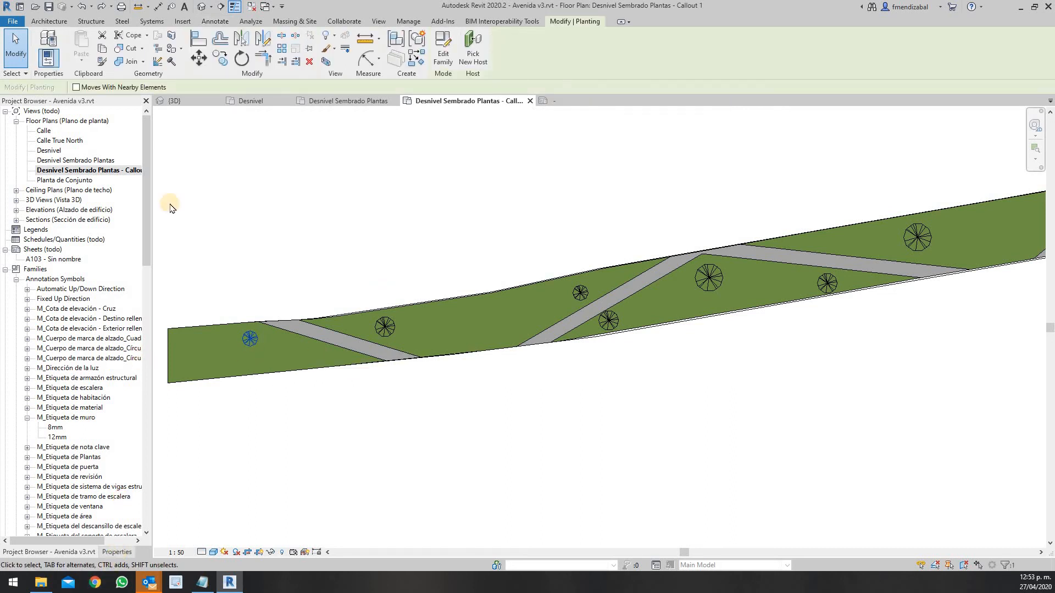
click(132, 152)
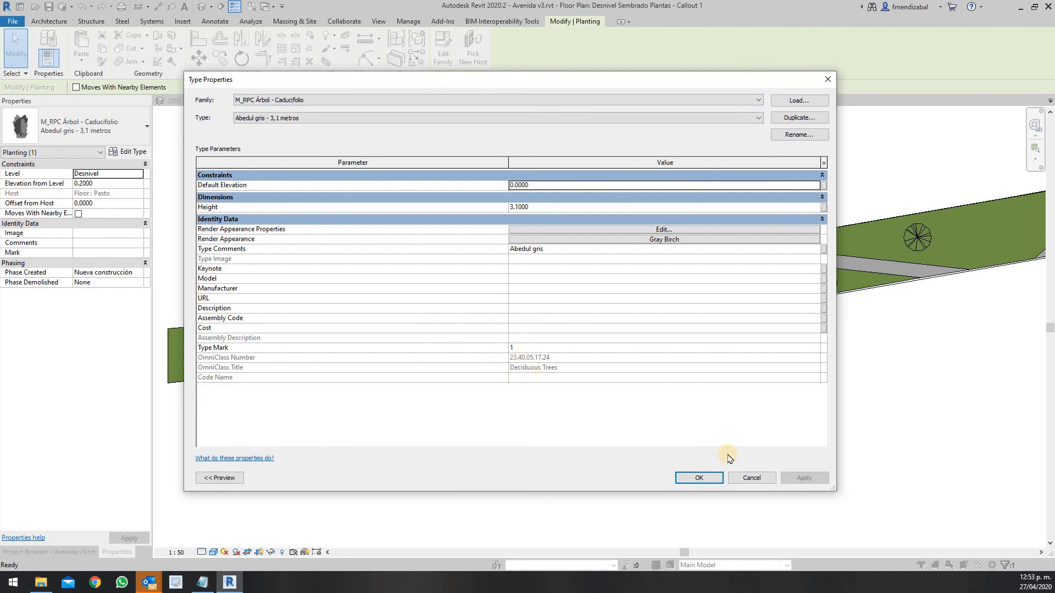
click(747, 478)
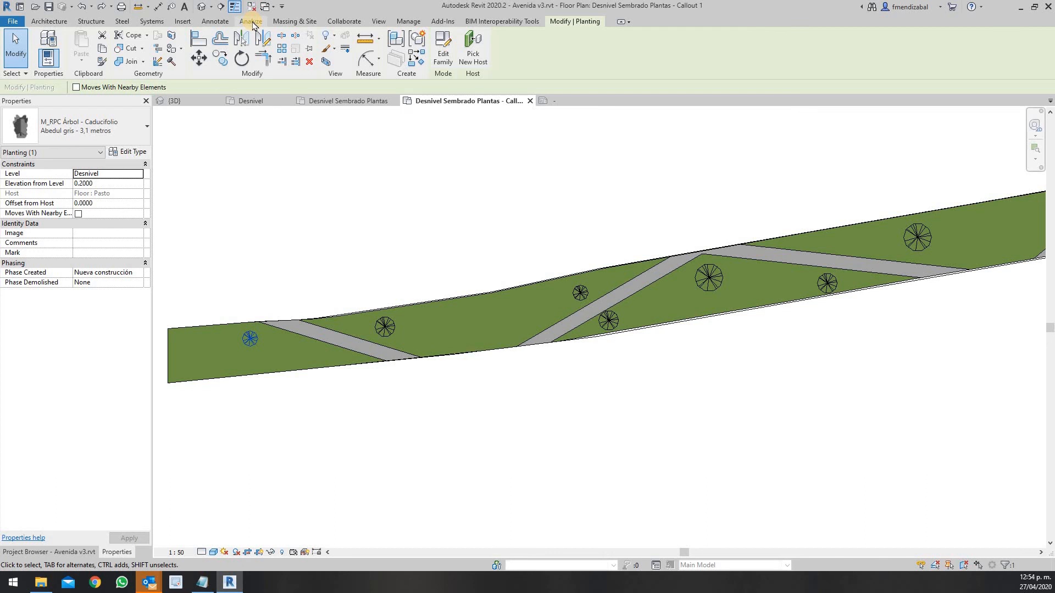
Step: Tag all untagged plants in the current view with M_Etiqueta de Plantas : 12mm, using horizontal tags with 20 mm leaders
click(222, 26)
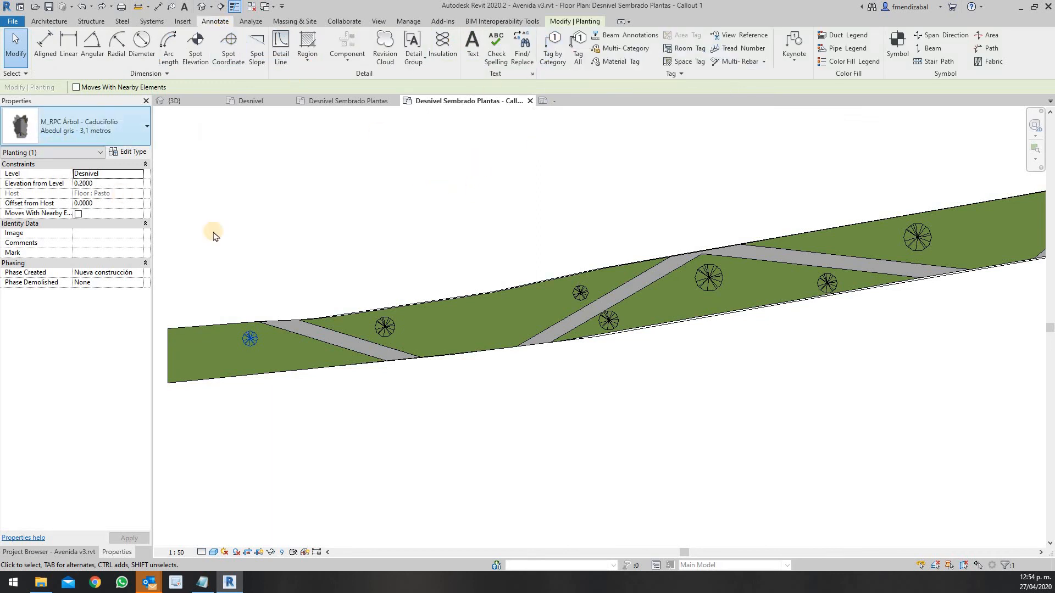
click(553, 53)
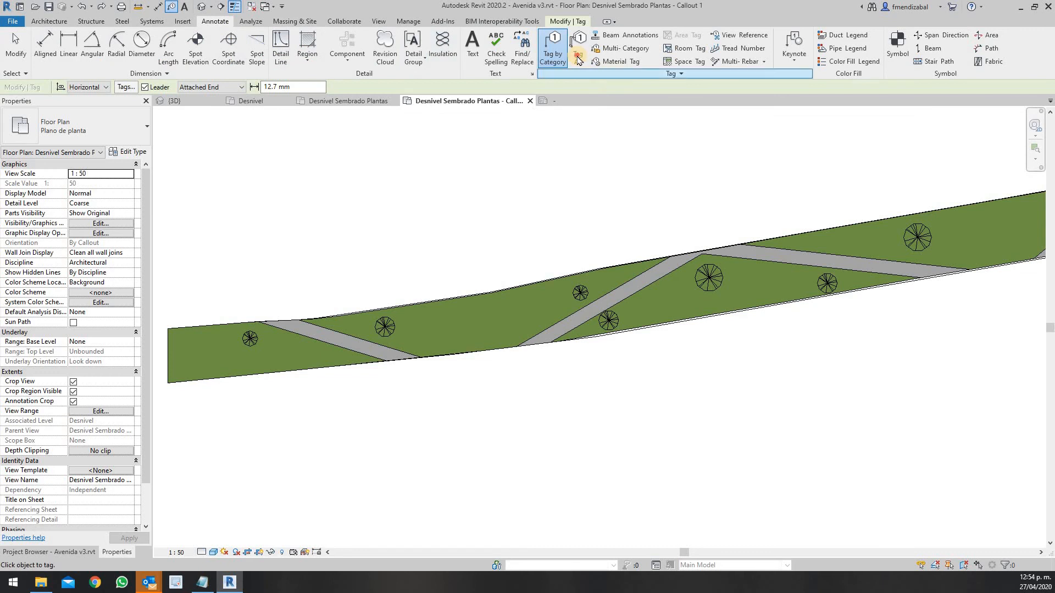
click(578, 54)
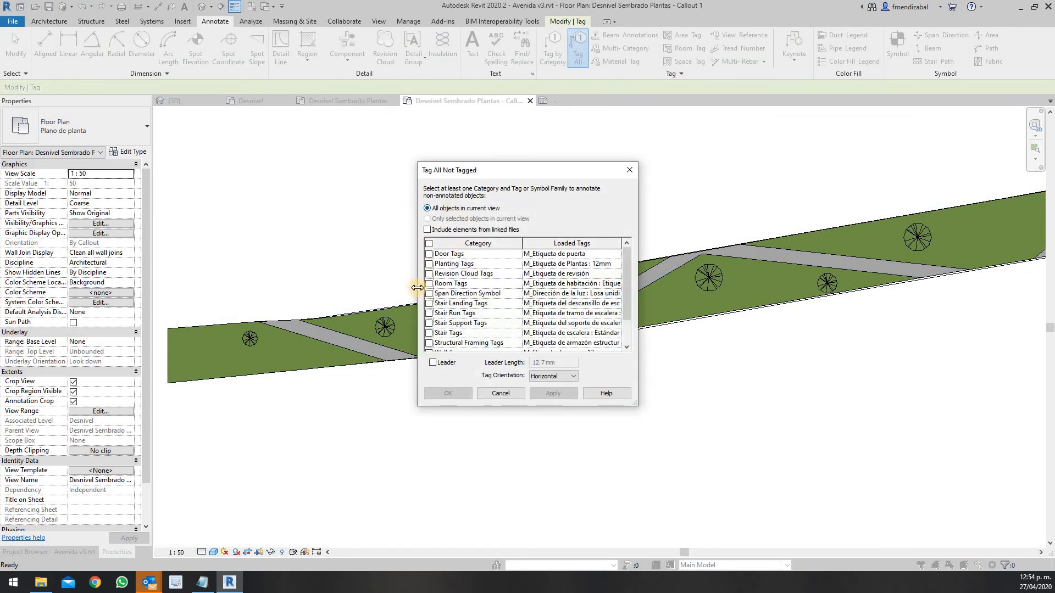
click(429, 264)
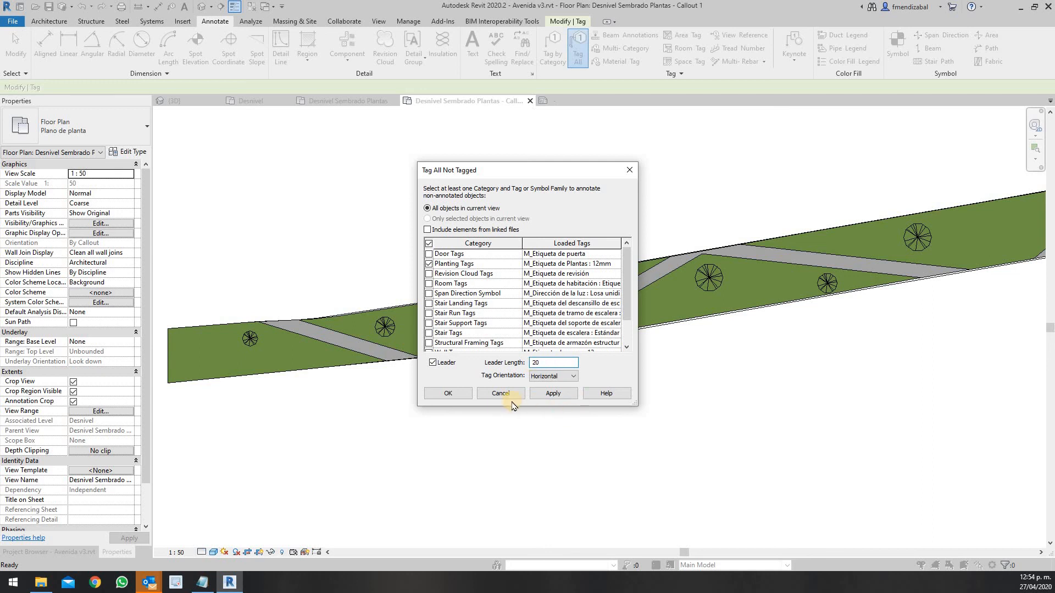
click(553, 393)
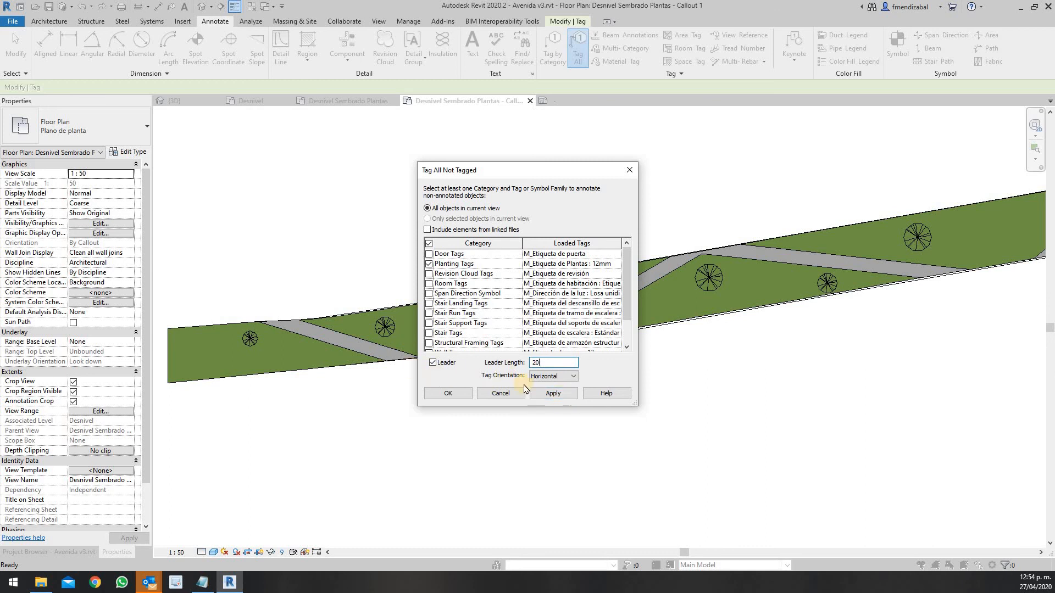
click(448, 393)
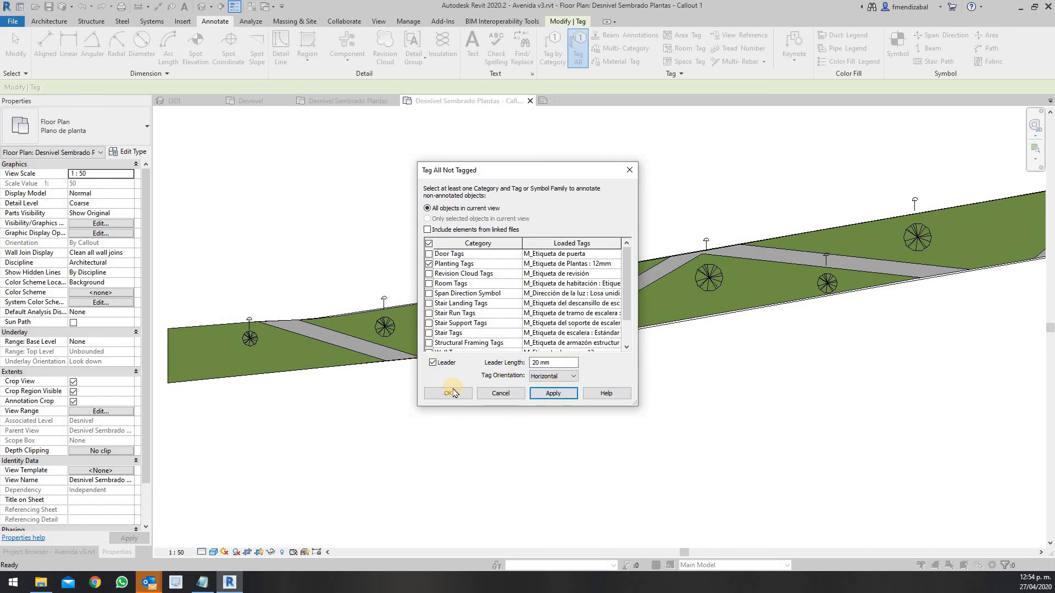
Step: Move the tag of the first tree at the median's western end to the left, so its leader runs diagonally
middle_drag(243, 372, 359, 381)
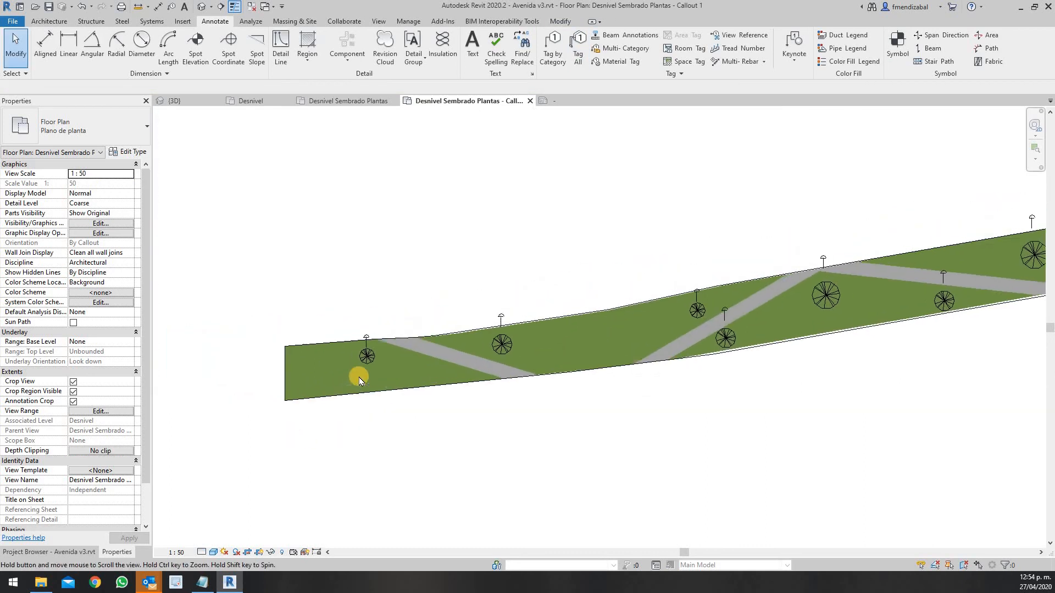
scroll(358, 379, up, 6)
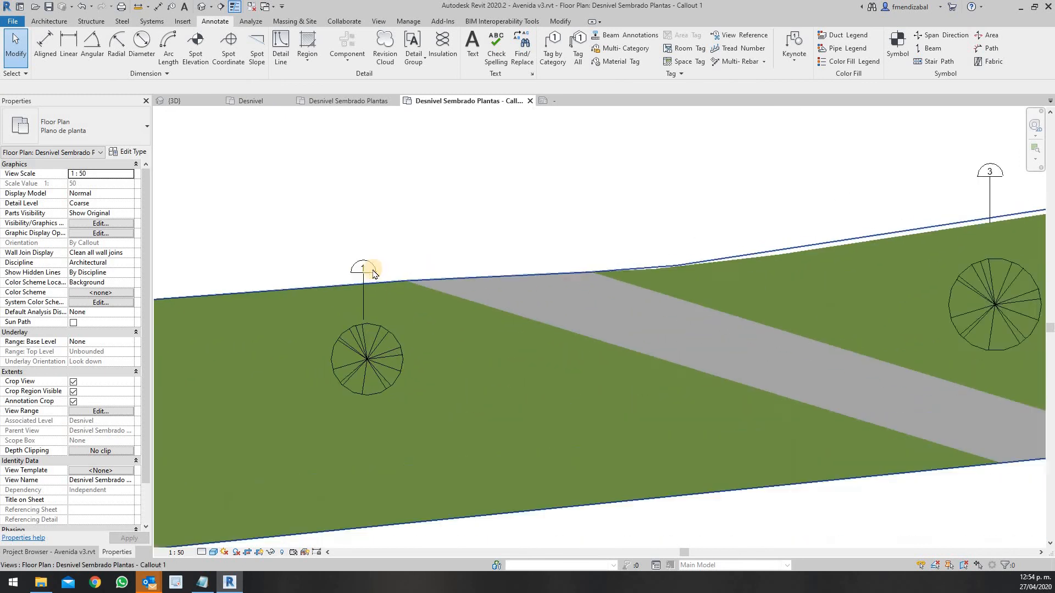
click(371, 270)
drag(365, 274, 260, 263)
click(517, 247)
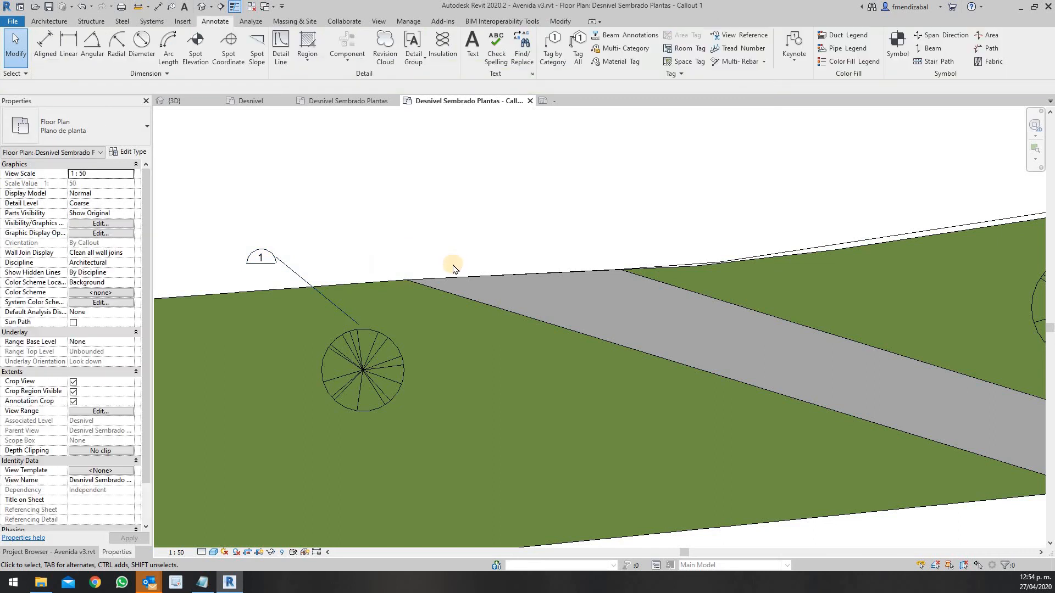
Step: Shift the second tree's tag to the left above the median edge, giving it a slanted leader
scroll(743, 255, down, 4)
scroll(666, 229, up, 5)
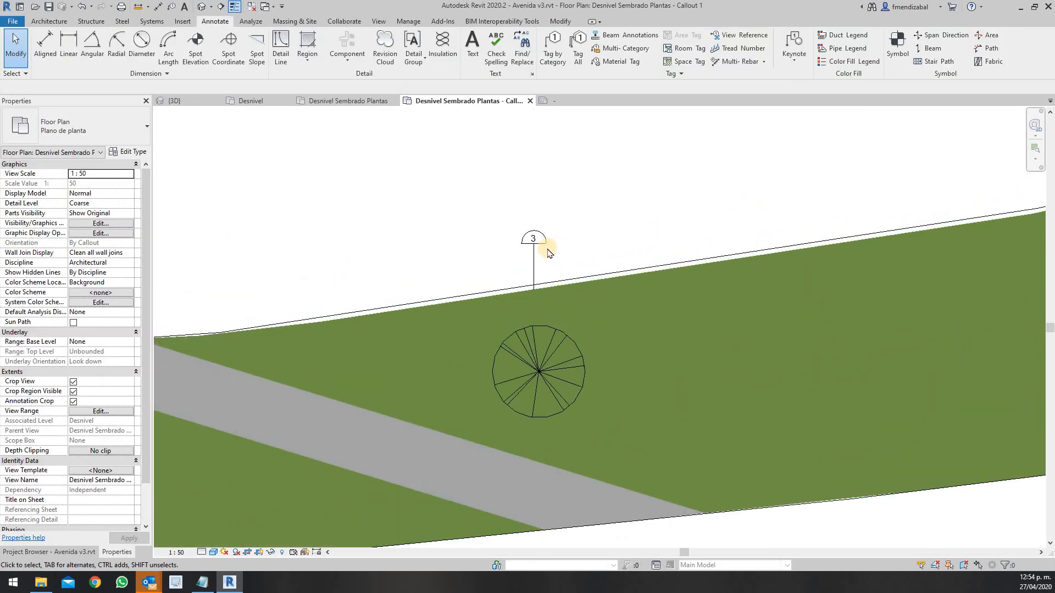
click(541, 248)
drag(533, 242, 464, 238)
click(599, 267)
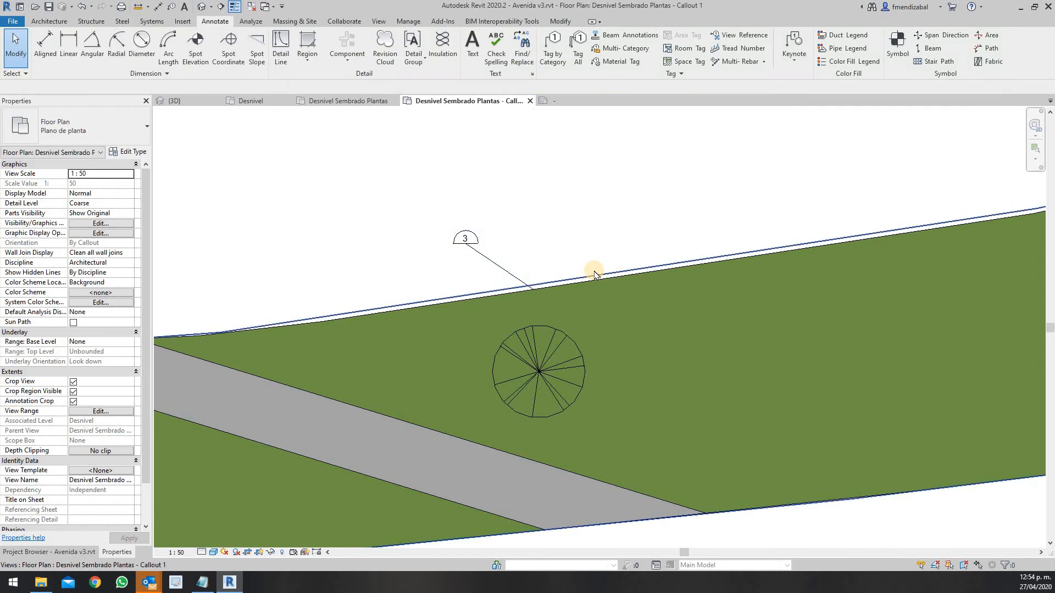
Step: Move the tag of the small tree just before the second diagonal path up and left, outside the green strip
scroll(631, 308, down, 5)
middle_drag(563, 381, 496, 357)
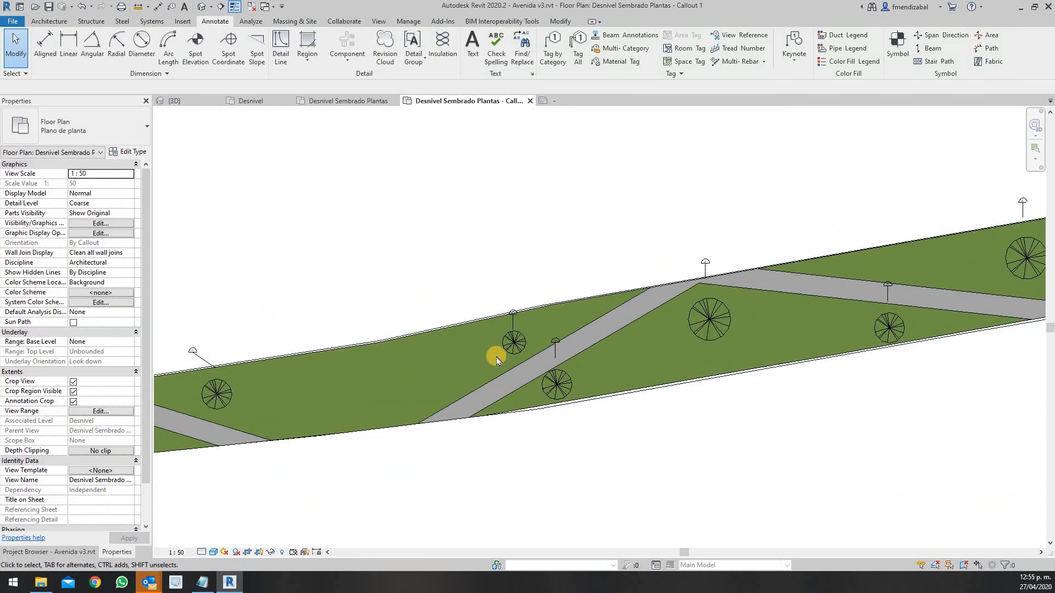
scroll(496, 357, up, 3)
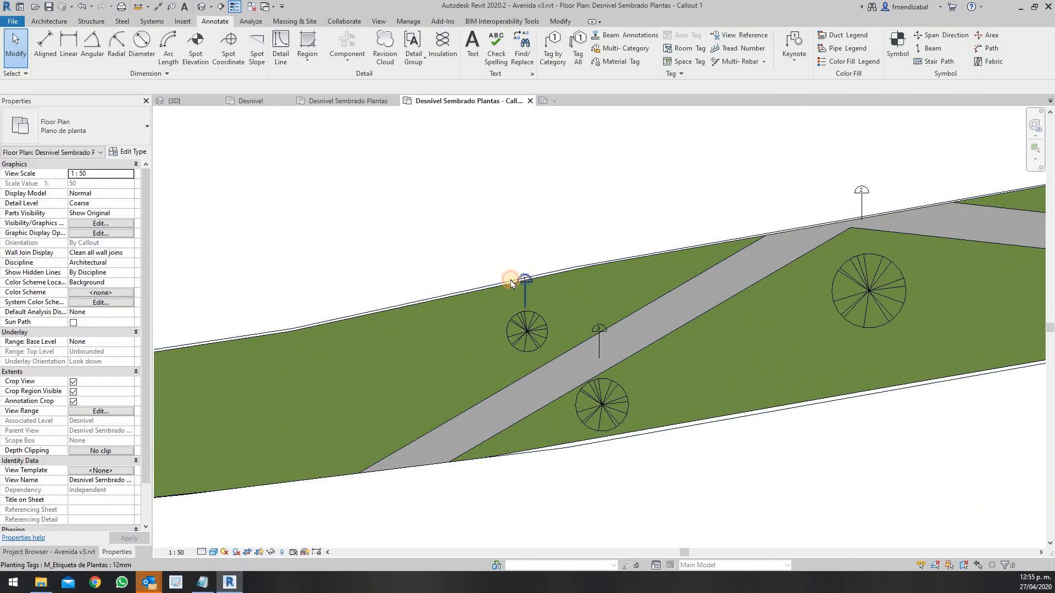
click(525, 282)
drag(526, 282, 480, 257)
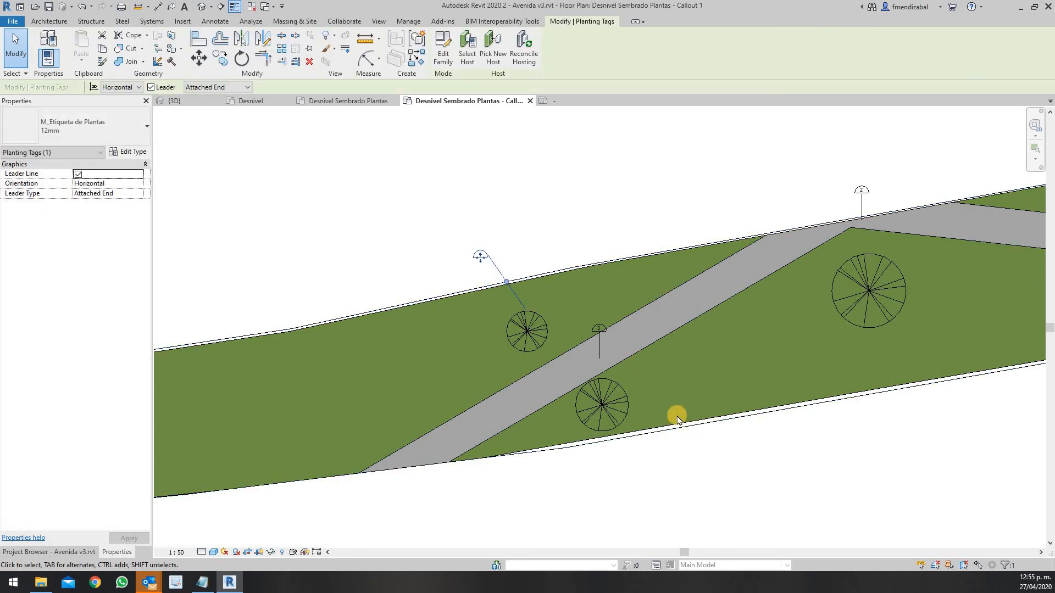
Step: Move the tag of the tree just below the second diagonal path down and right, outside the green strip's lower edge
click(598, 327)
middle_drag(651, 348, 585, 261)
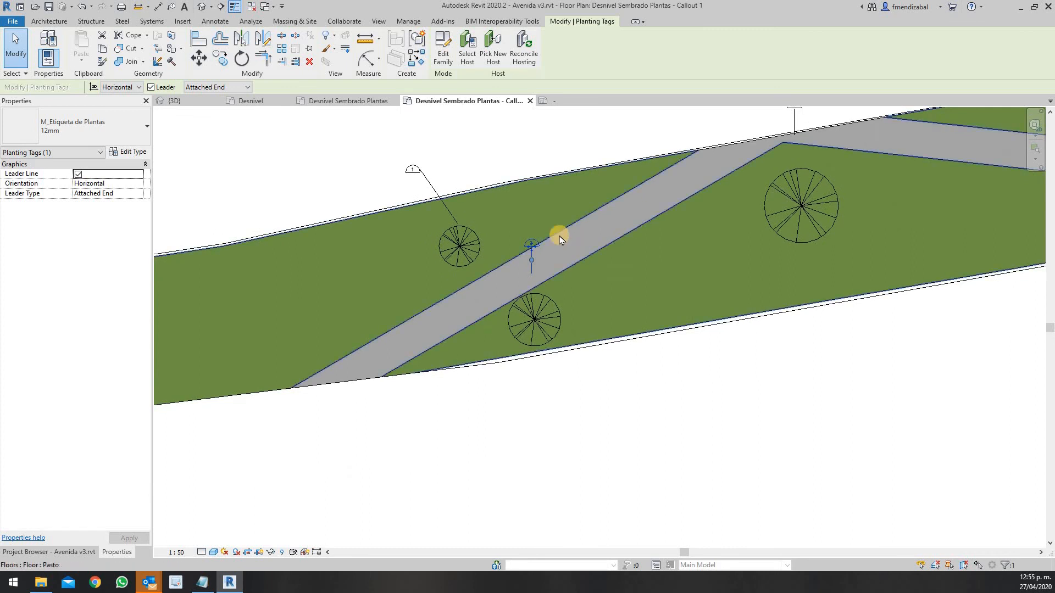
scroll(492, 240, up, 3)
drag(492, 244, 598, 490)
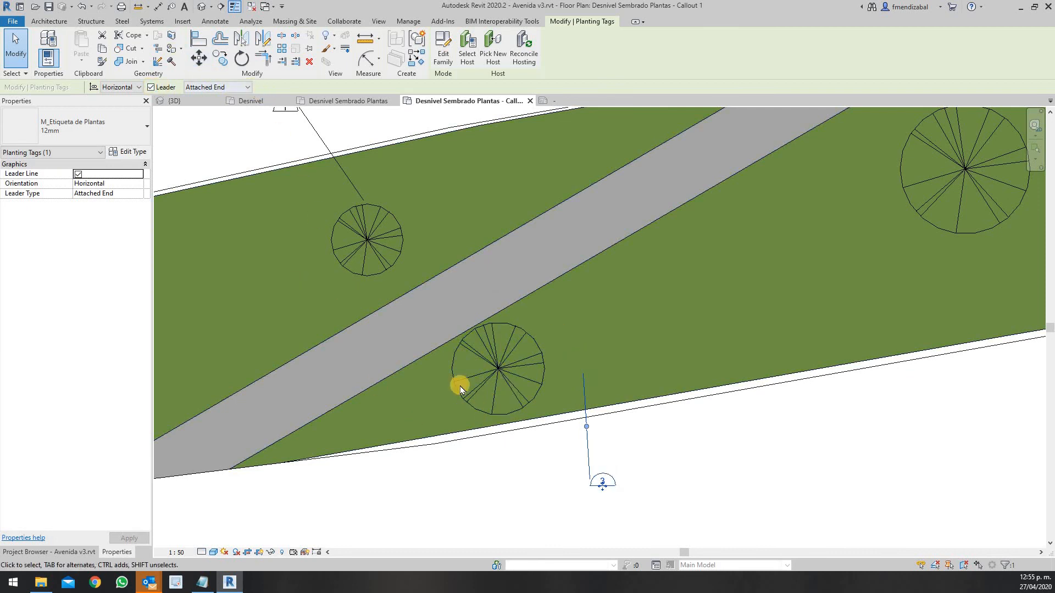
scroll(483, 335, down, 6)
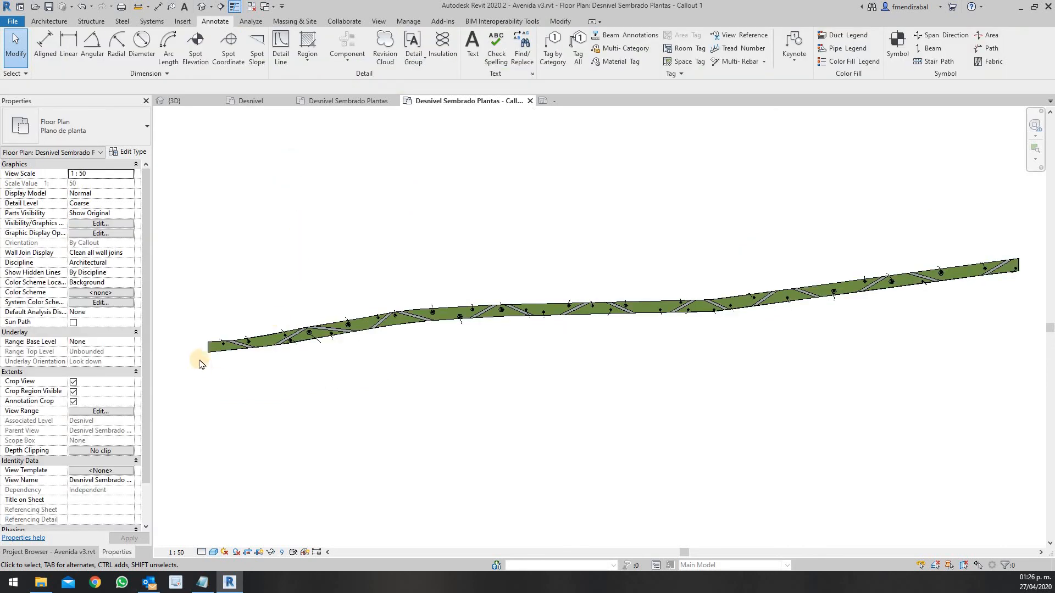
Step: Review the arranged plant tags and their leaders along the median, starting at its western end and continuing eastward
scroll(197, 353, up, 6)
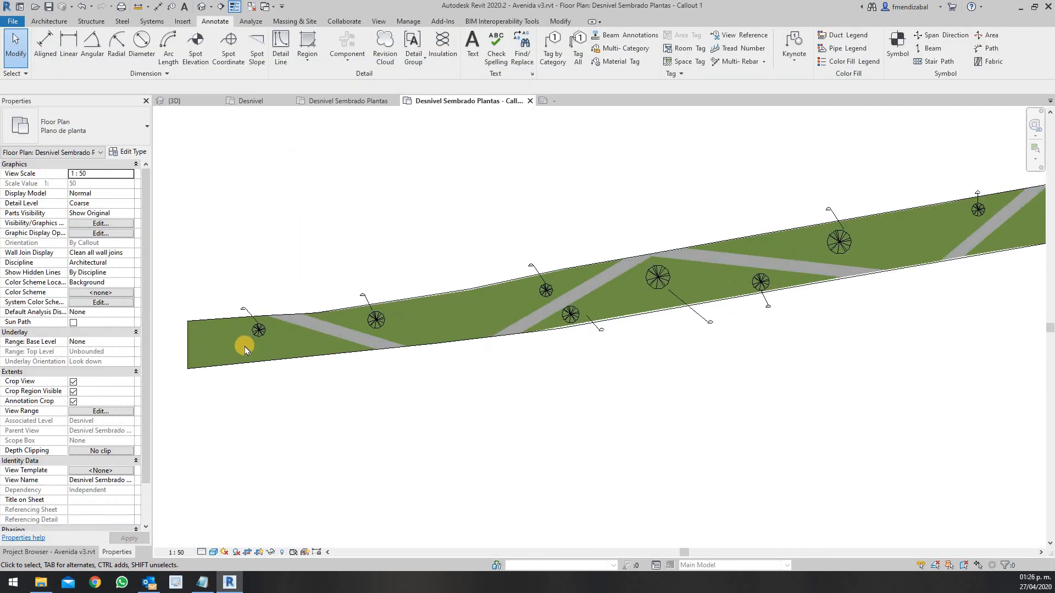
scroll(231, 305, up, 1)
middle_drag(230, 305, 318, 306)
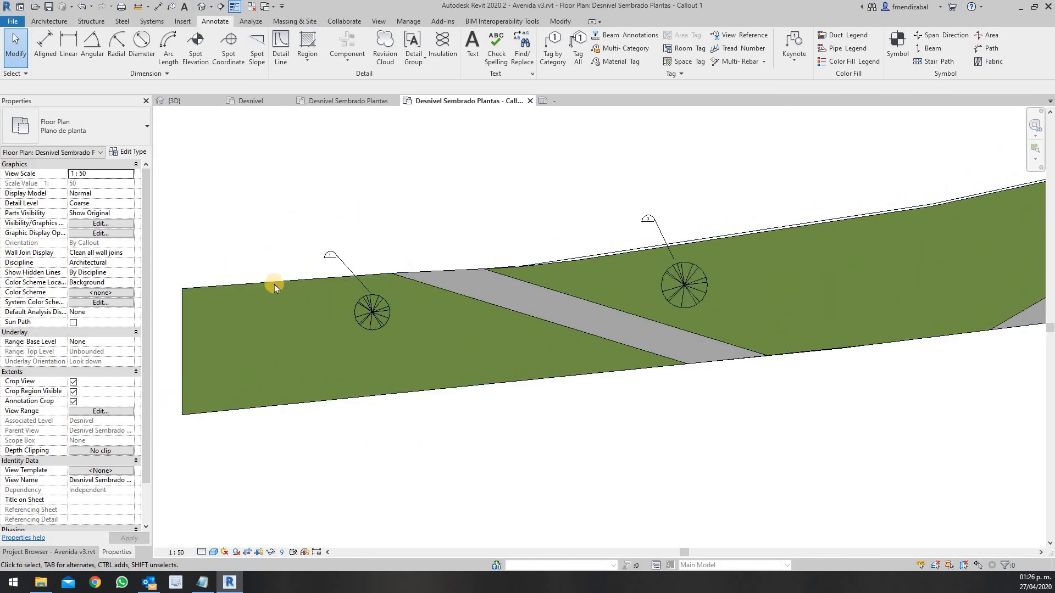
scroll(280, 266, down, 1)
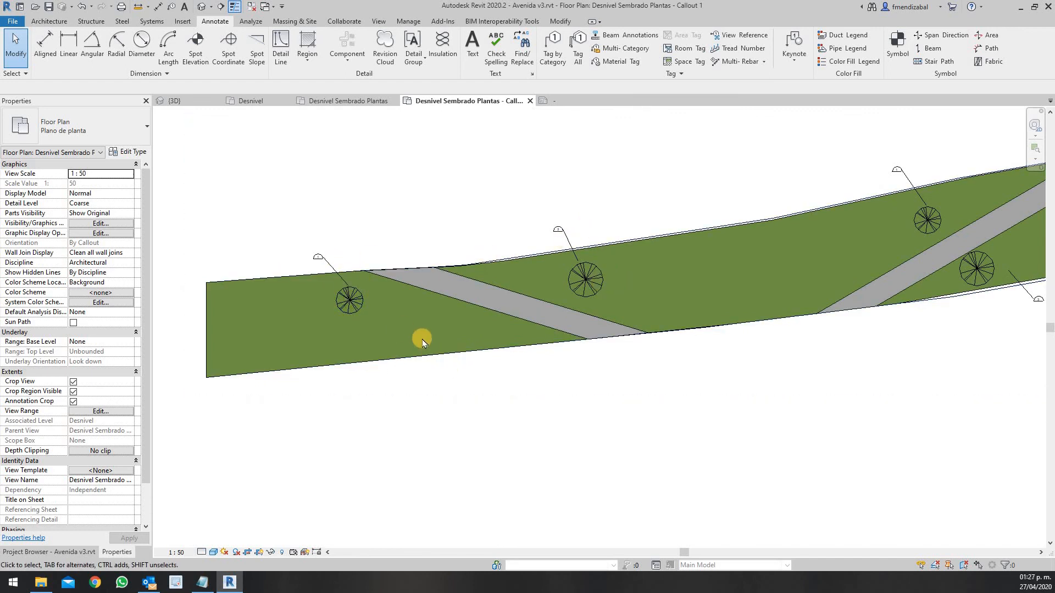
scroll(417, 325, down, 3)
middle_drag(769, 352, 324, 396)
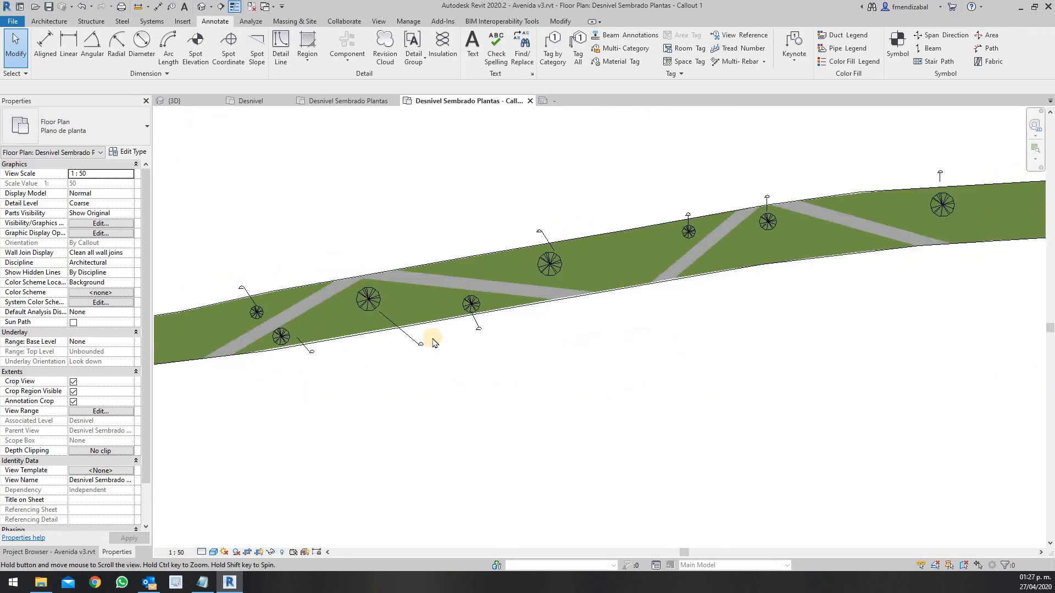
middle_drag(432, 342, 439, 329)
scroll(482, 242, up, 5)
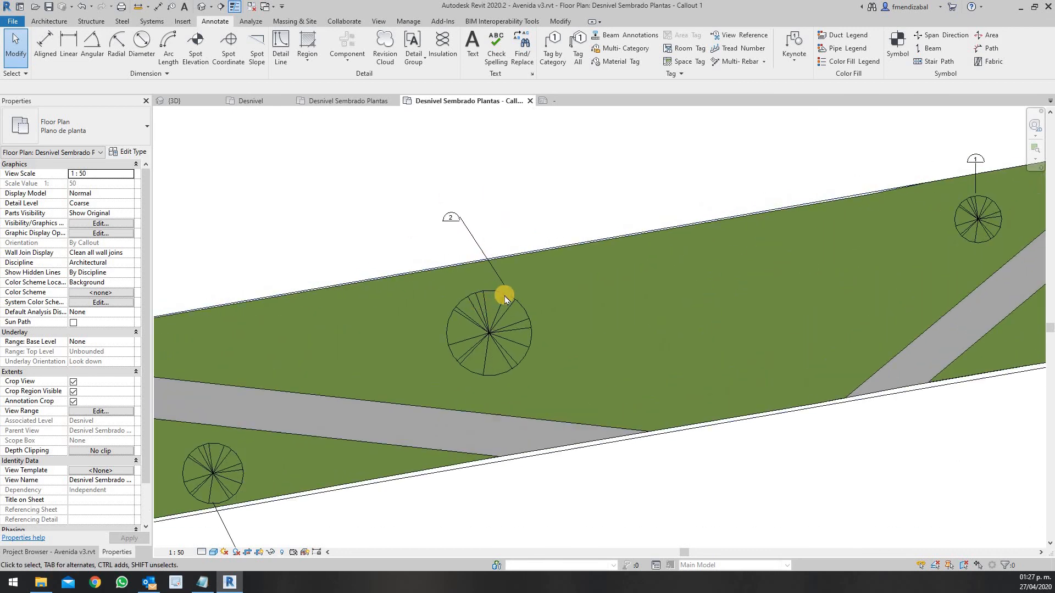
scroll(483, 247, down, 3)
middle_drag(588, 291, 428, 452)
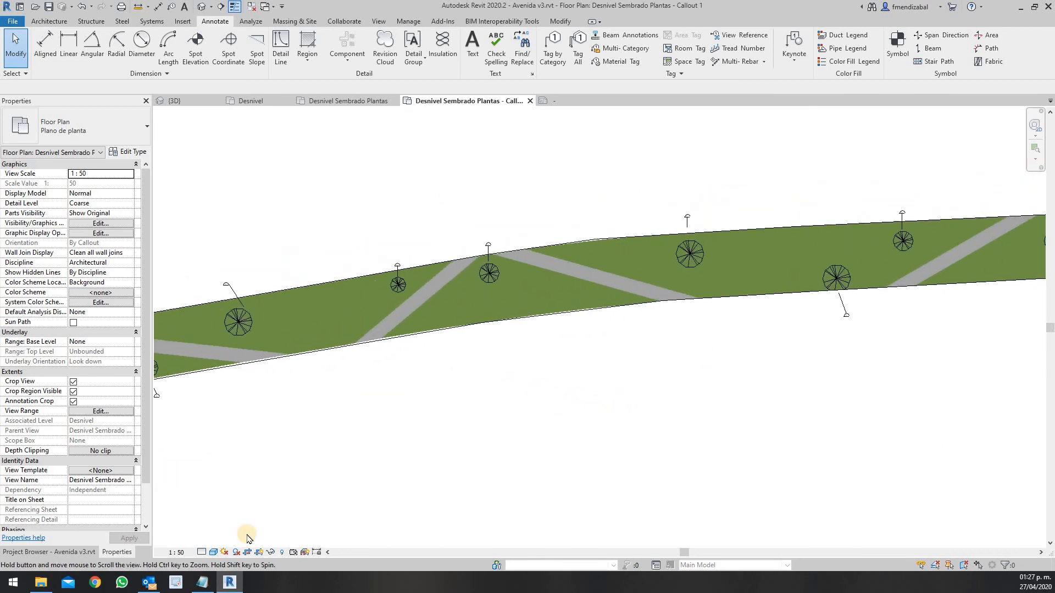
Step: Show the project browser wide enough for full view names and switch to the Desnivel Sembrado Plantas floor plan
click(51, 553)
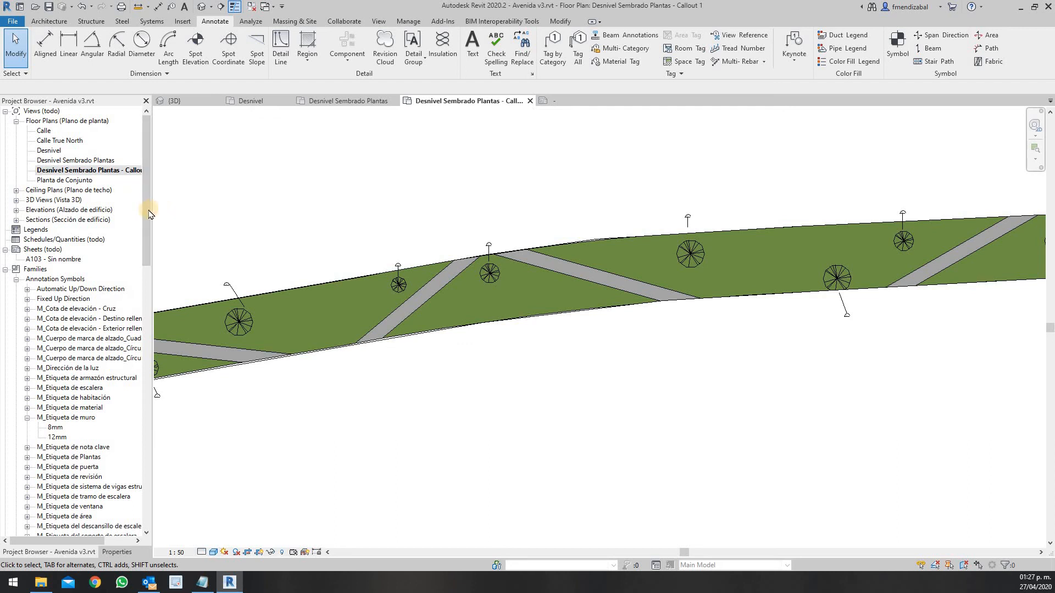
drag(153, 213, 190, 218)
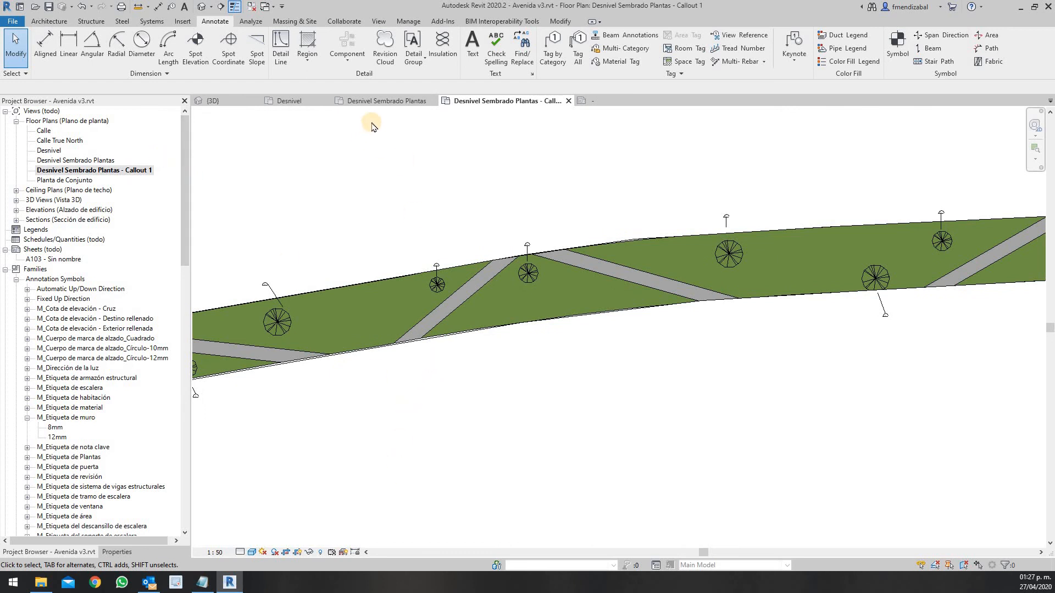
click(393, 103)
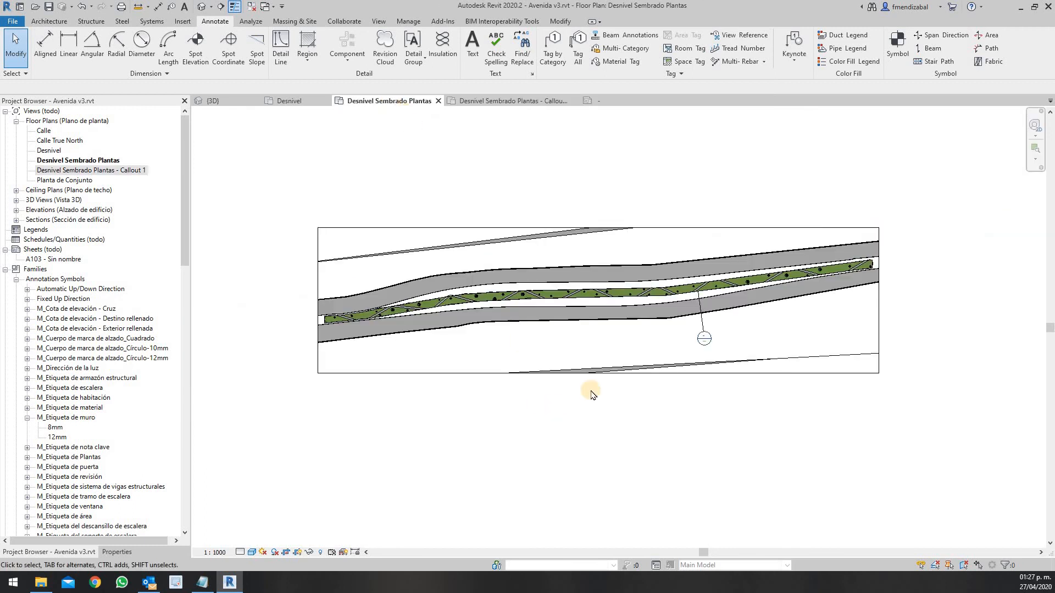
Step: Open the median callout's crop sketch, examine its boundary around the green strip from end to end, and exit without changes
click(679, 297)
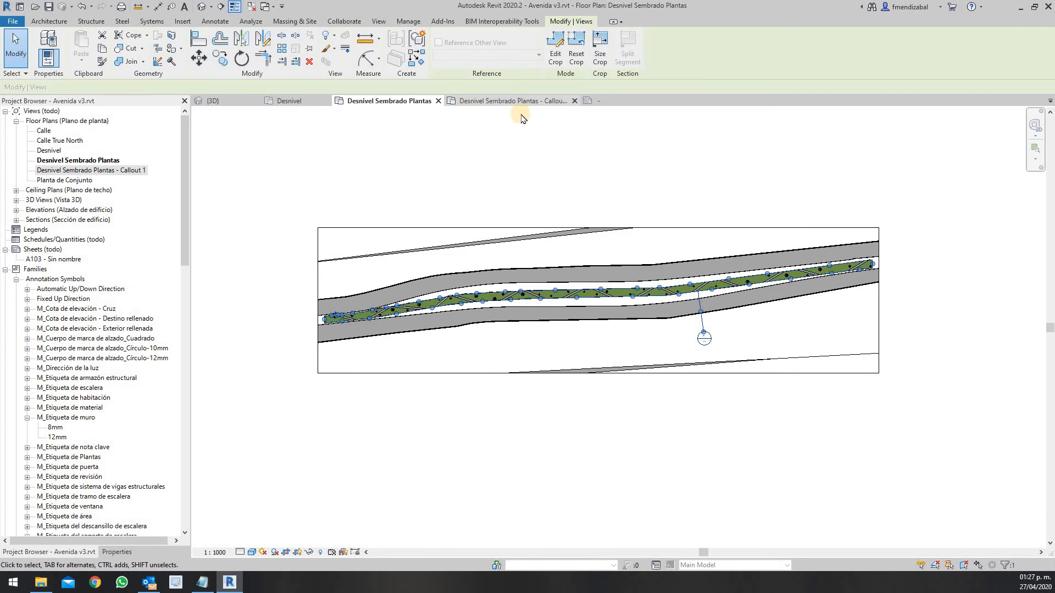
click(559, 44)
scroll(361, 317, up, 5)
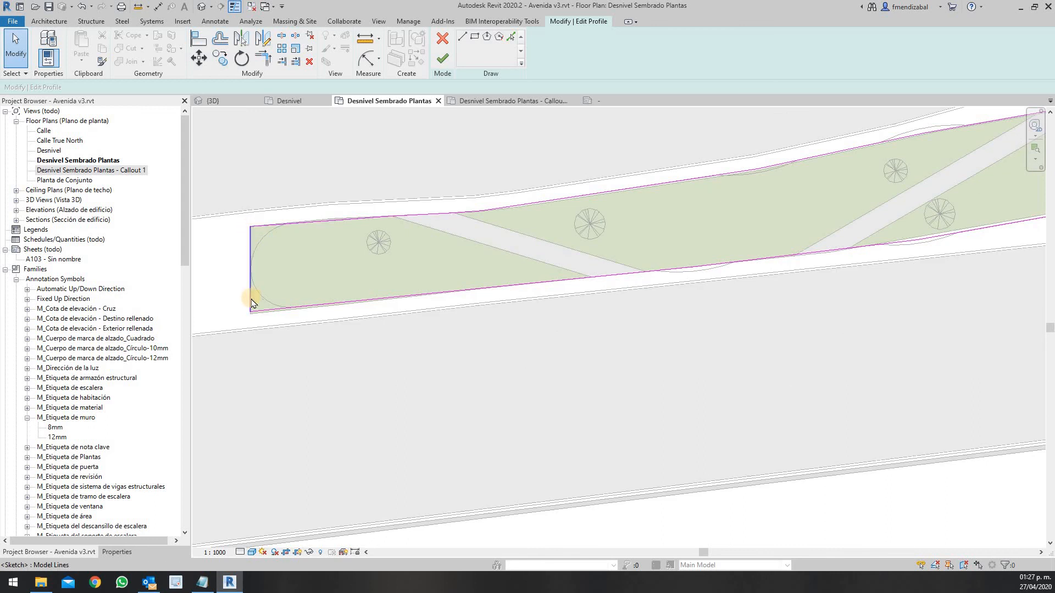
scroll(462, 322, down, 5)
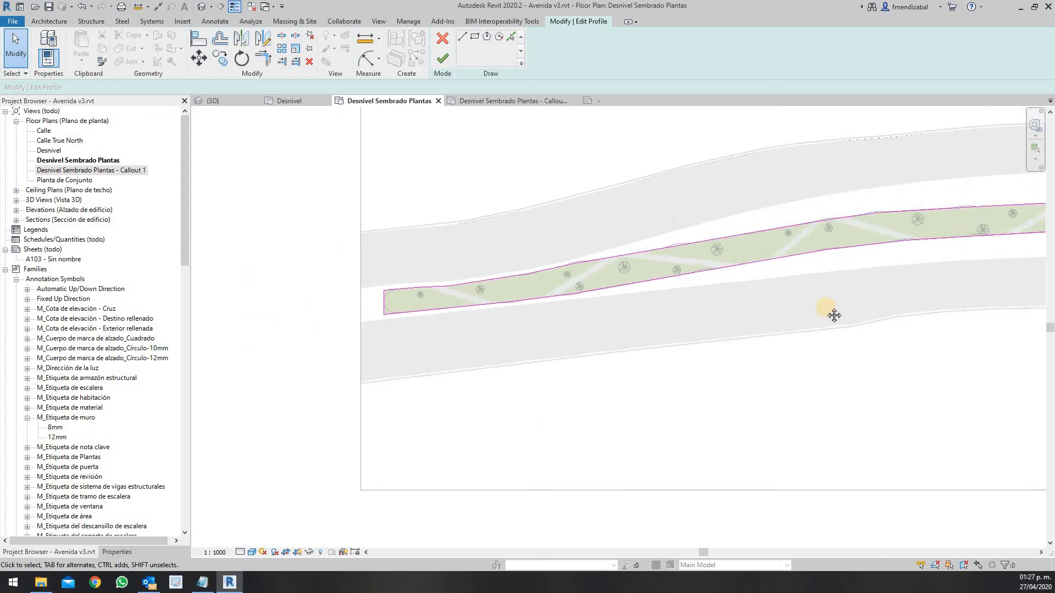
middle_drag(827, 299, 434, 381)
mouse_move(765, 319)
middle_down()
mouse_move(685, 335)
mouse_move(275, 332)
middle_up()
mouse_move(928, 264)
middle_down()
mouse_move(574, 254)
mouse_move(438, 263)
middle_up()
middle_drag(818, 286, 913, 289)
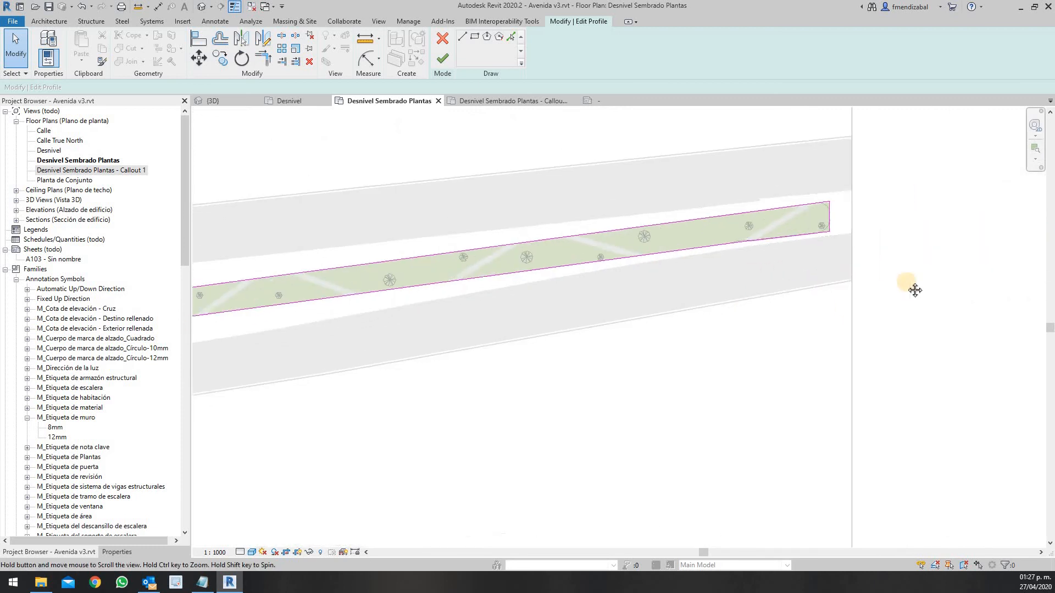
click(443, 39)
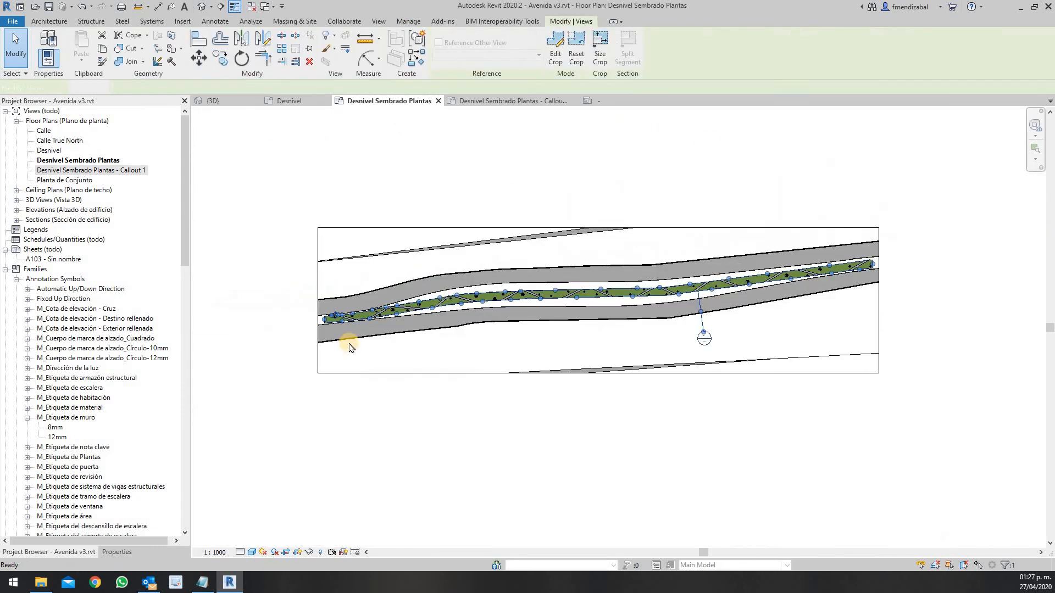
Step: Return to the Desnivel Sembrado Plantas - Callout 1 view and clear the selection of the callout boundary
click(481, 102)
scroll(601, 323, down, 6)
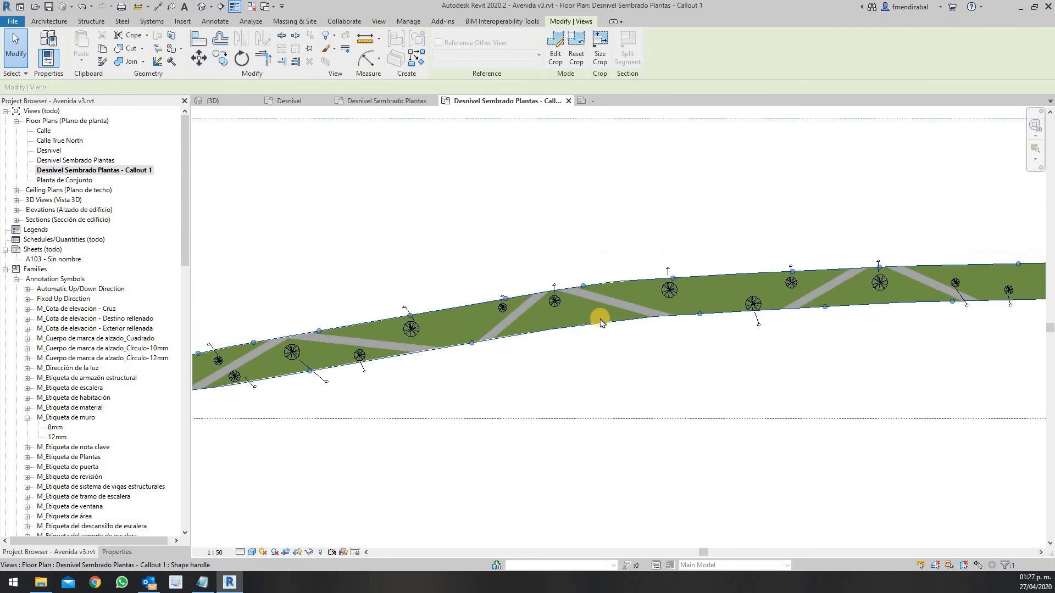
middle_drag(616, 353, 490, 366)
click(490, 388)
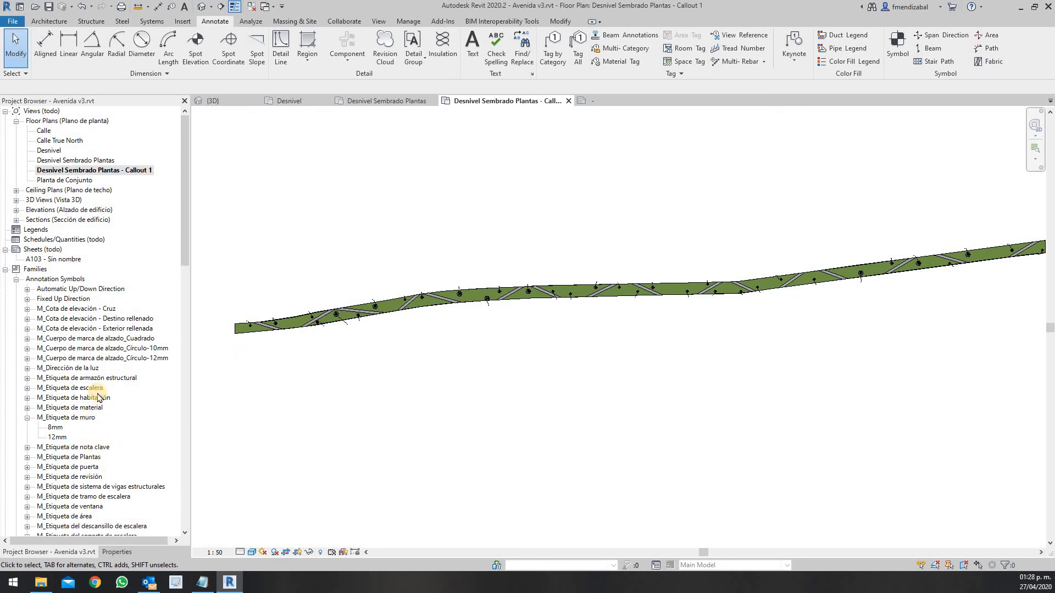
Step: Open the M_Etiqueta de Plantas tag family for editing and view its semicircular symbol
right_click(66, 459)
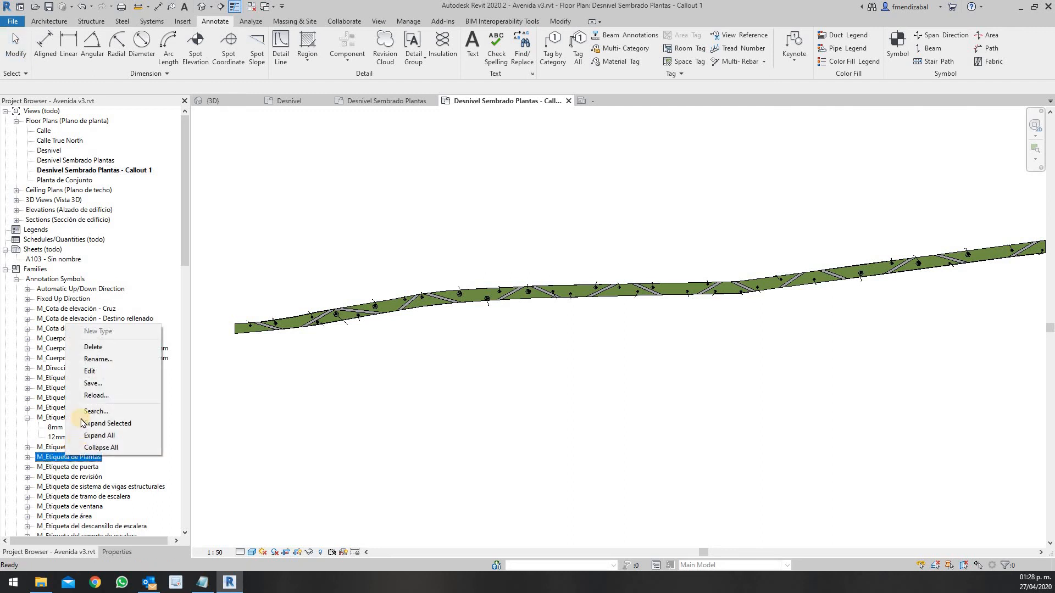
click(93, 372)
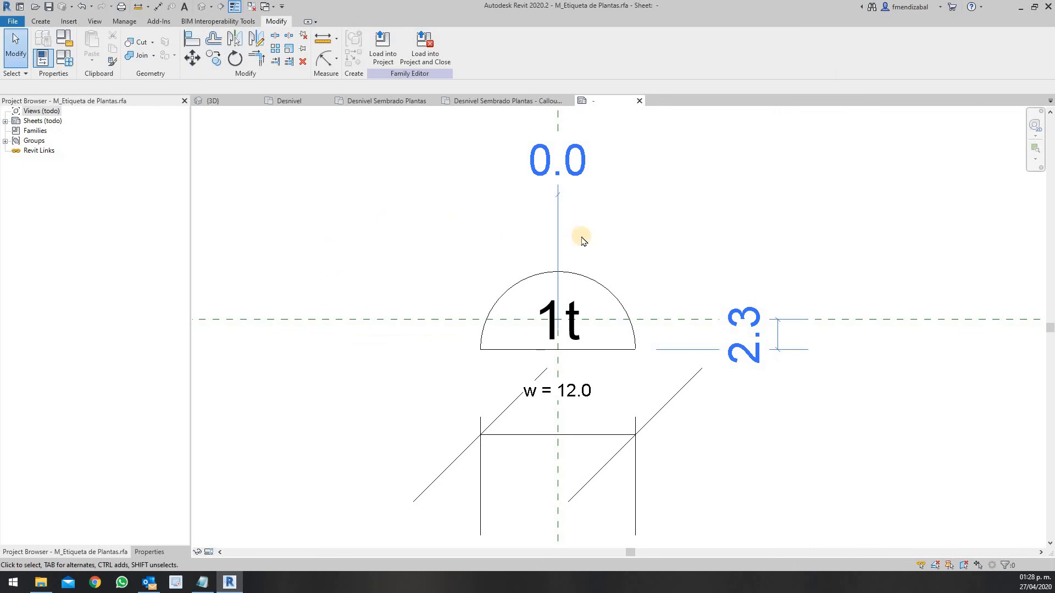
scroll(412, 239, down, 3)
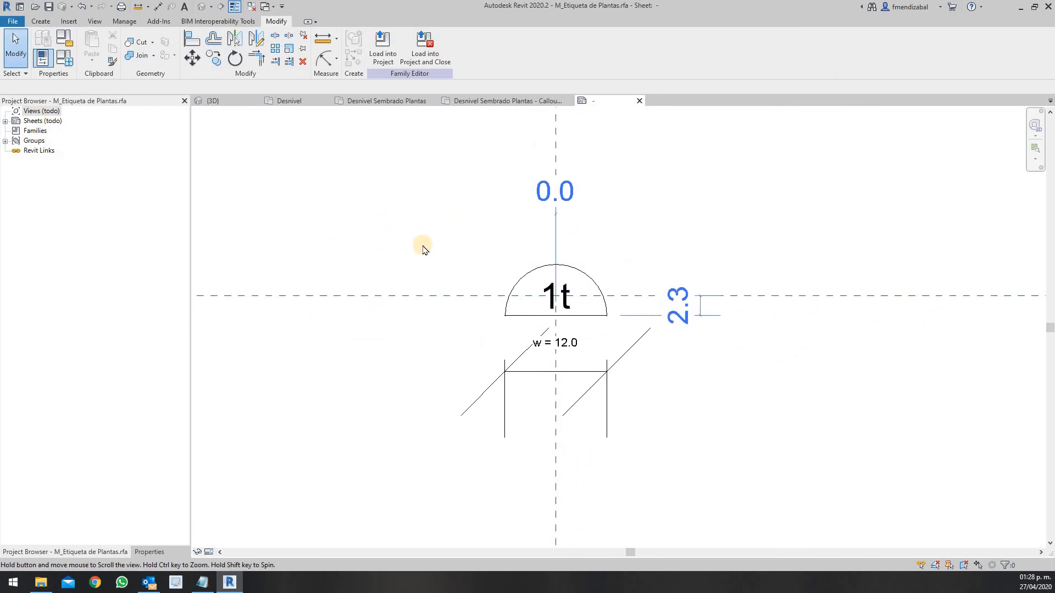
scroll(653, 345, up, 2)
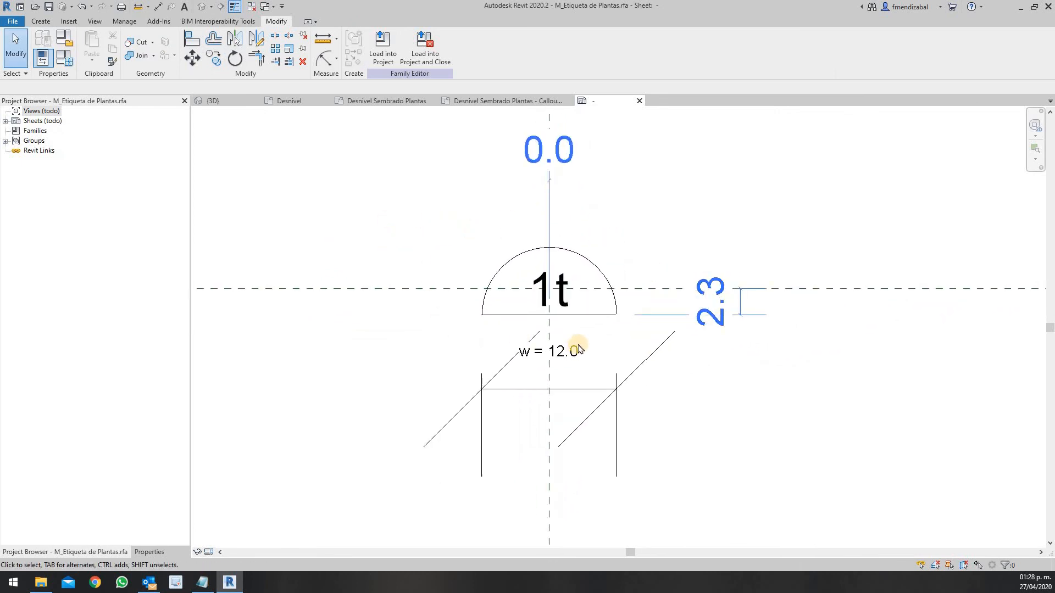
Step: Inspect the parameters of the tag's label without changing them, then close the family and return to the callout plan
click(567, 288)
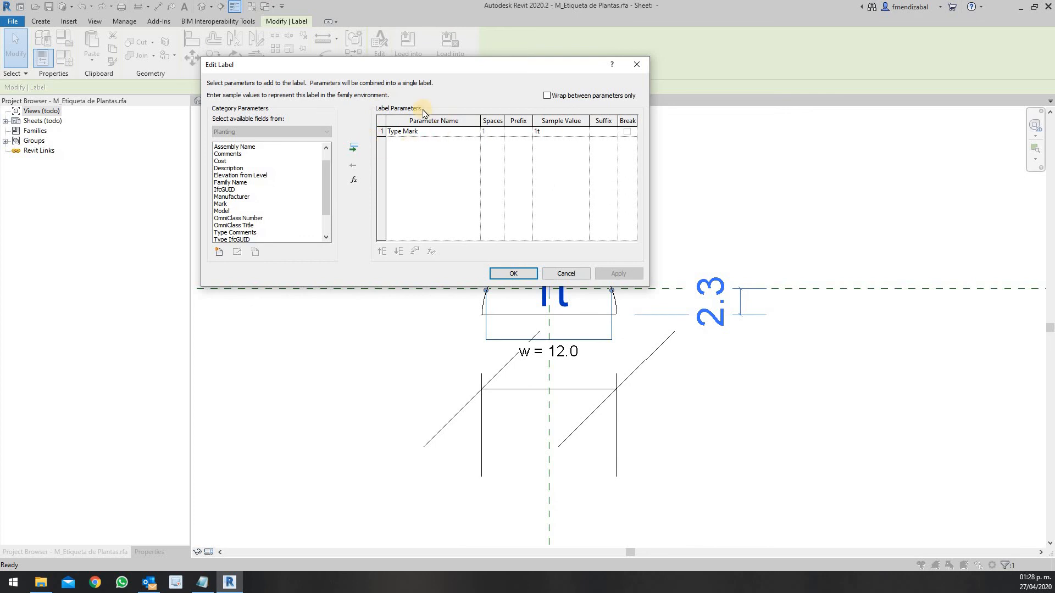
click(566, 273)
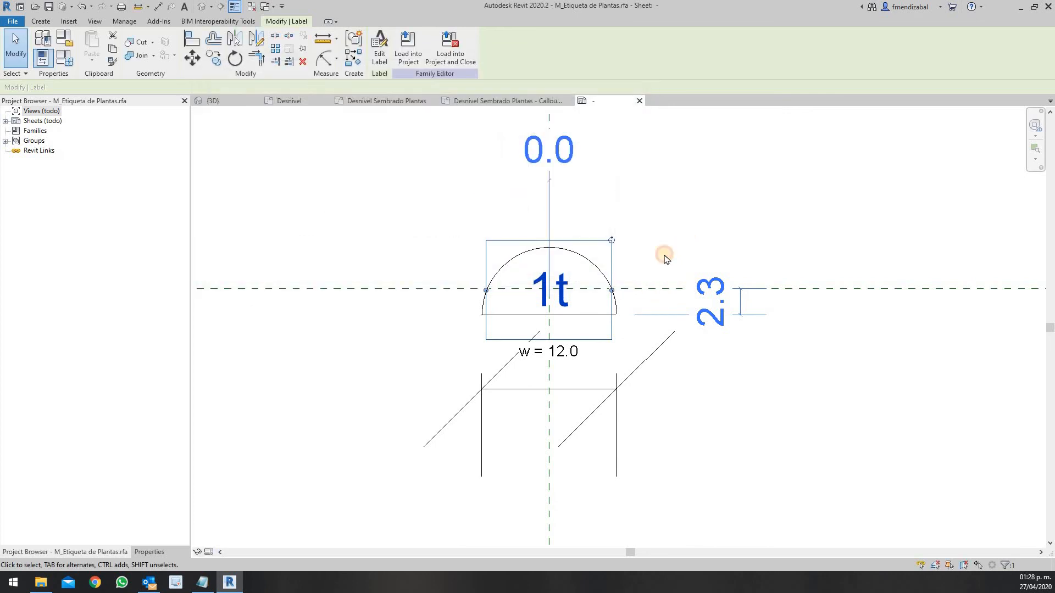
click(626, 258)
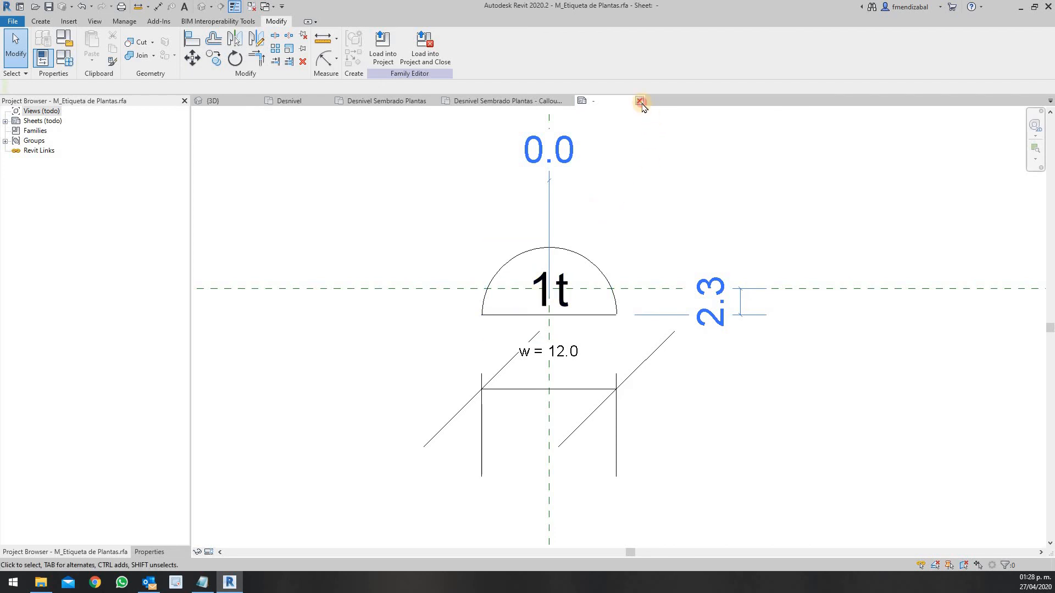
click(640, 101)
click(503, 297)
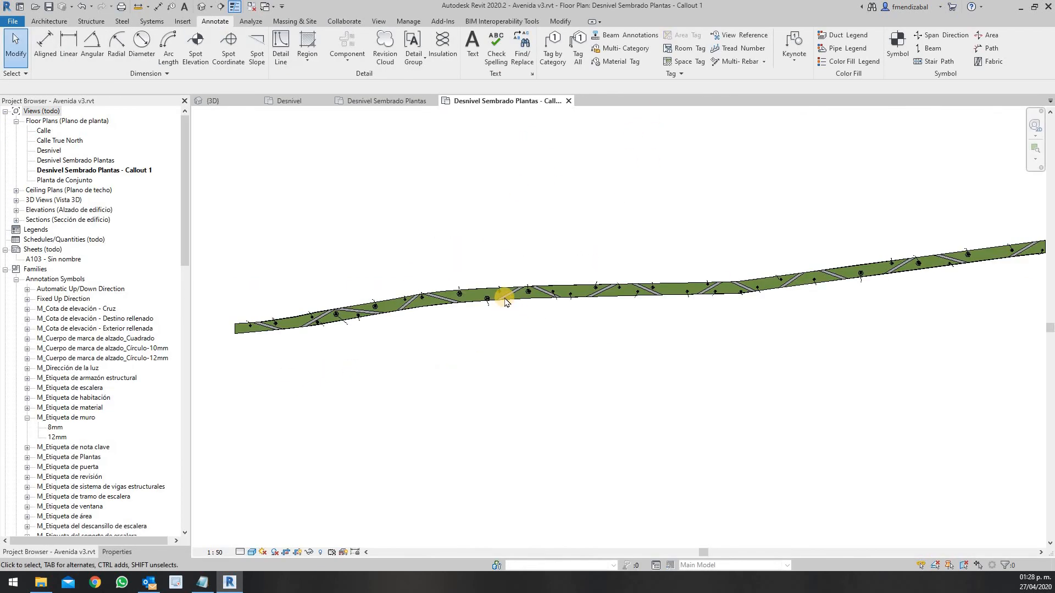
scroll(484, 299, up, 4)
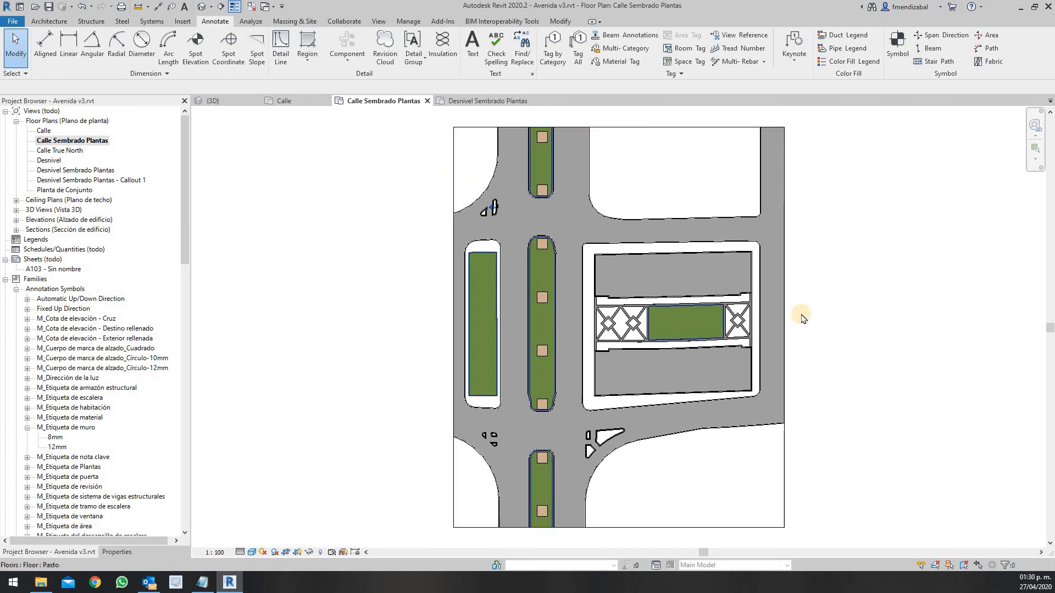
Step: Create a sketched callout in the Calle Sembrado Plantas plan, outlining the block's central walkway and green rectangle with a four-sided boundary about 48 m long
middle_drag(720, 307, 606, 295)
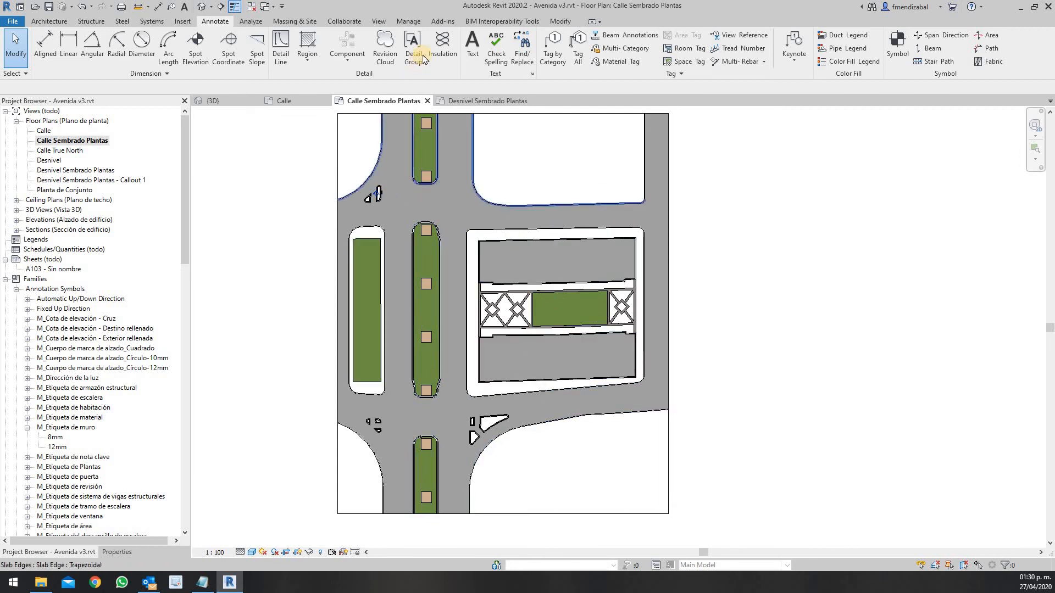
click(379, 21)
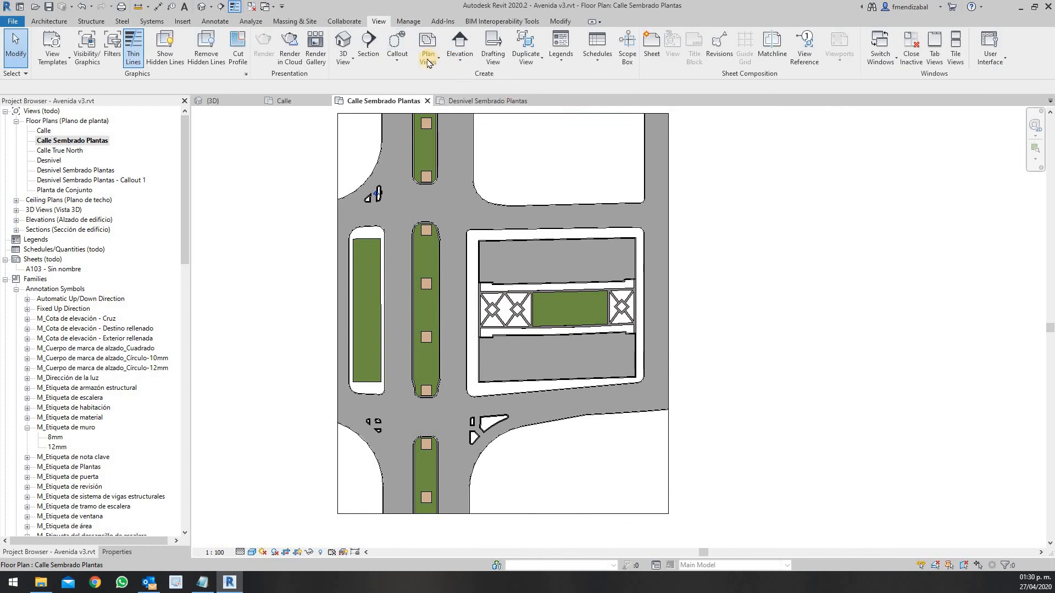
click(396, 60)
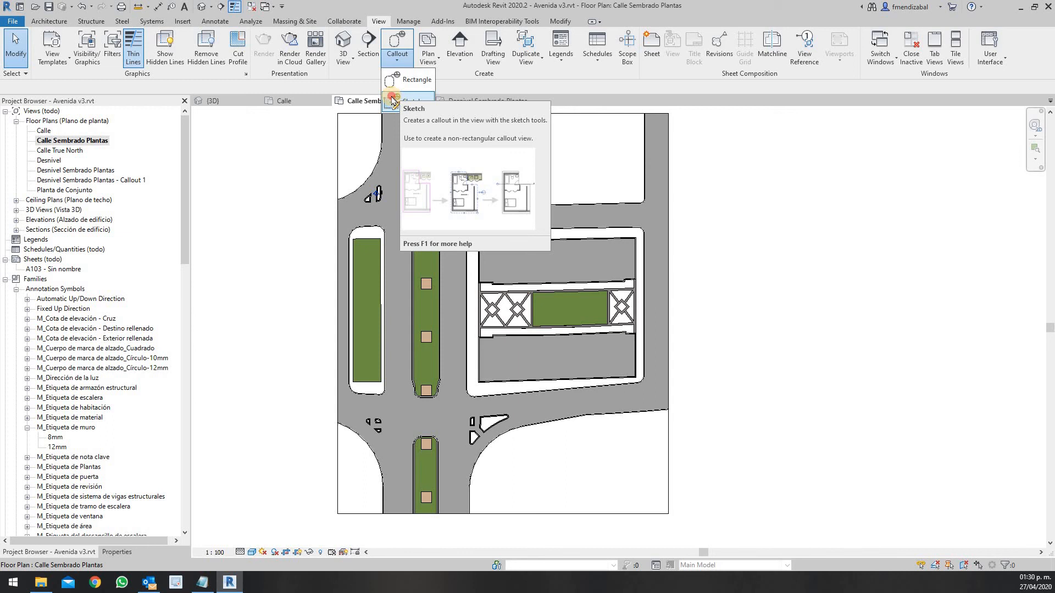
click(392, 101)
scroll(495, 297, up, 2)
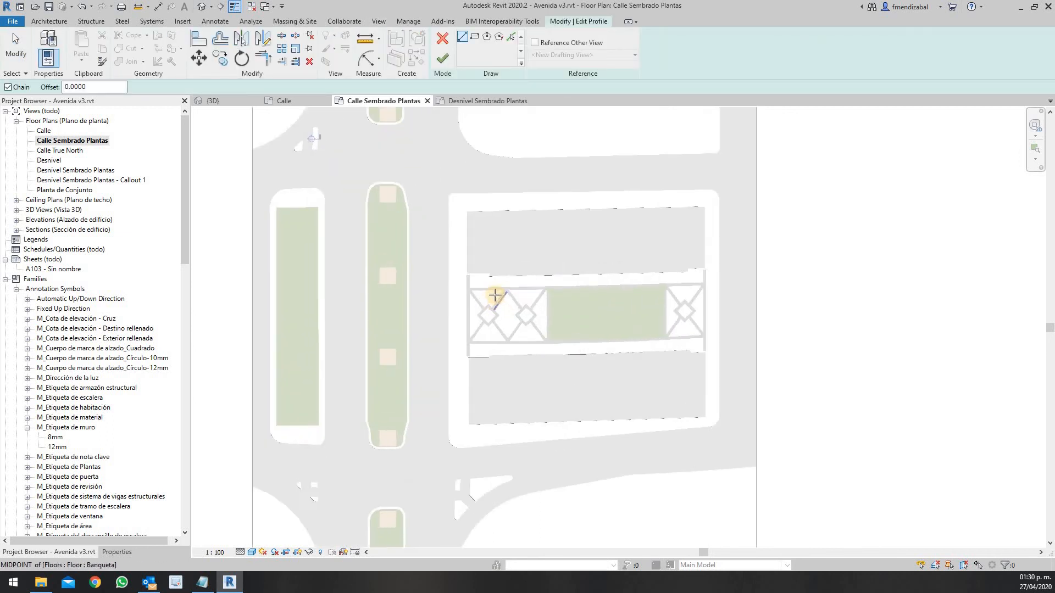
scroll(494, 295, up, 3)
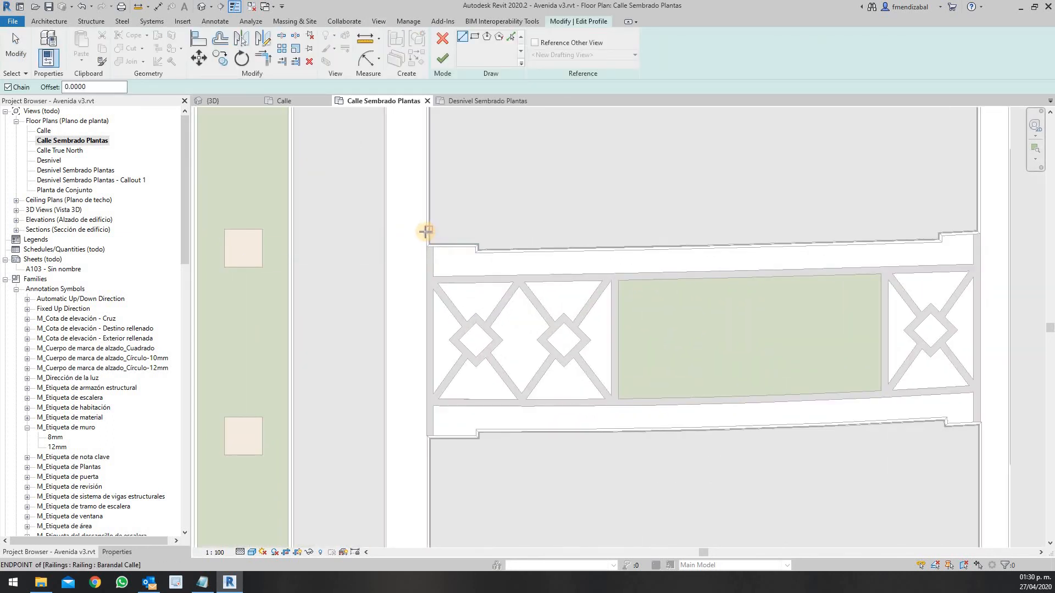
click(427, 231)
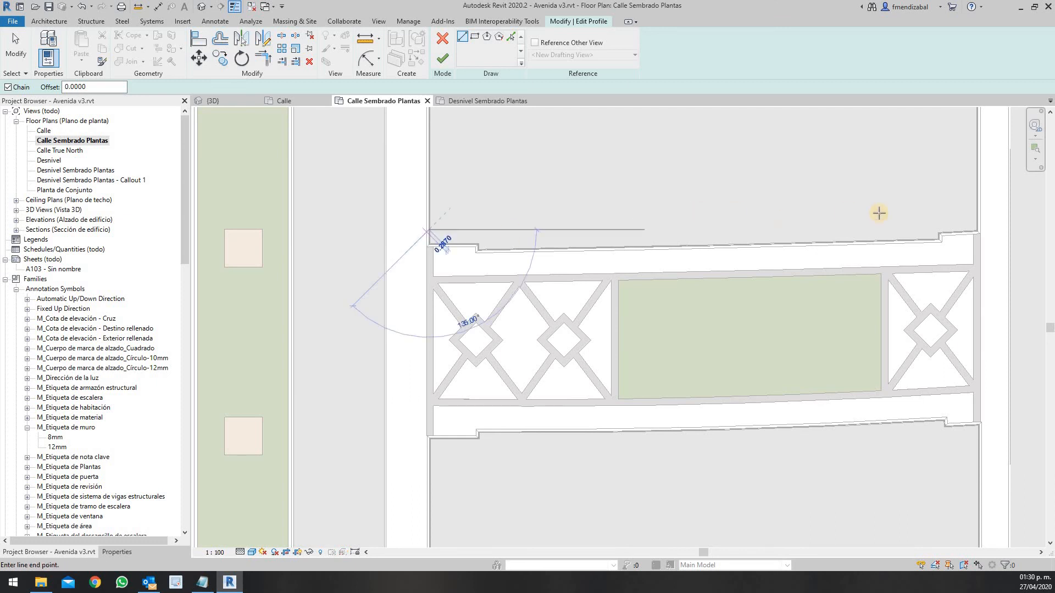
click(981, 226)
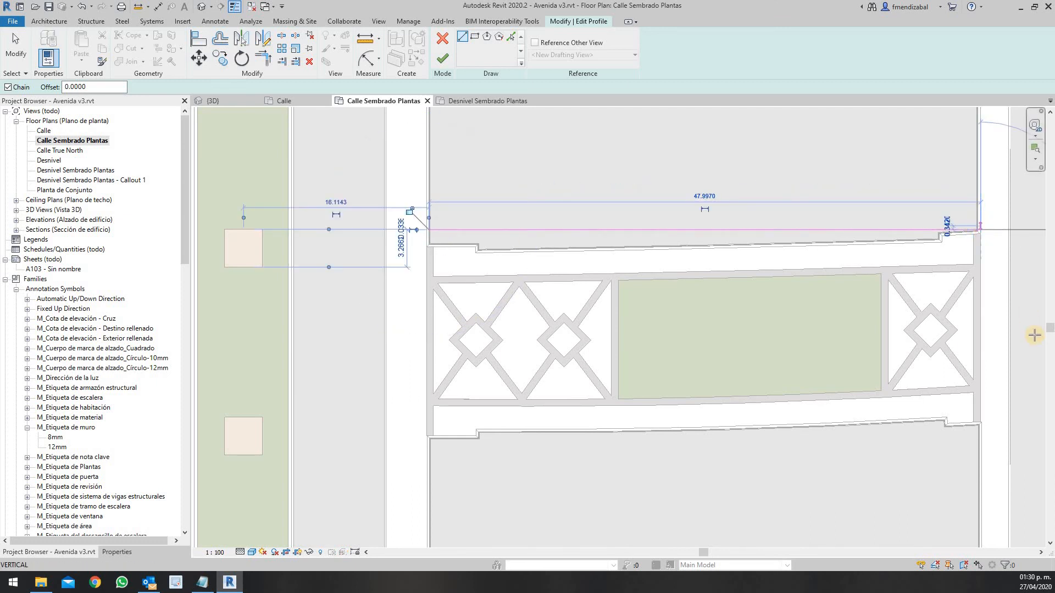
click(975, 438)
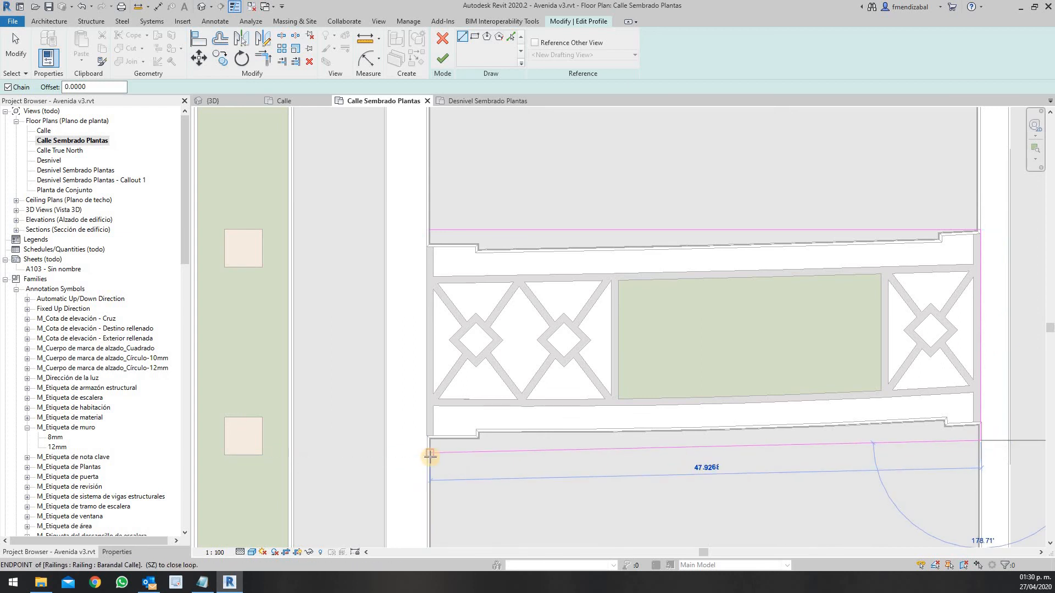
click(429, 229)
click(486, 223)
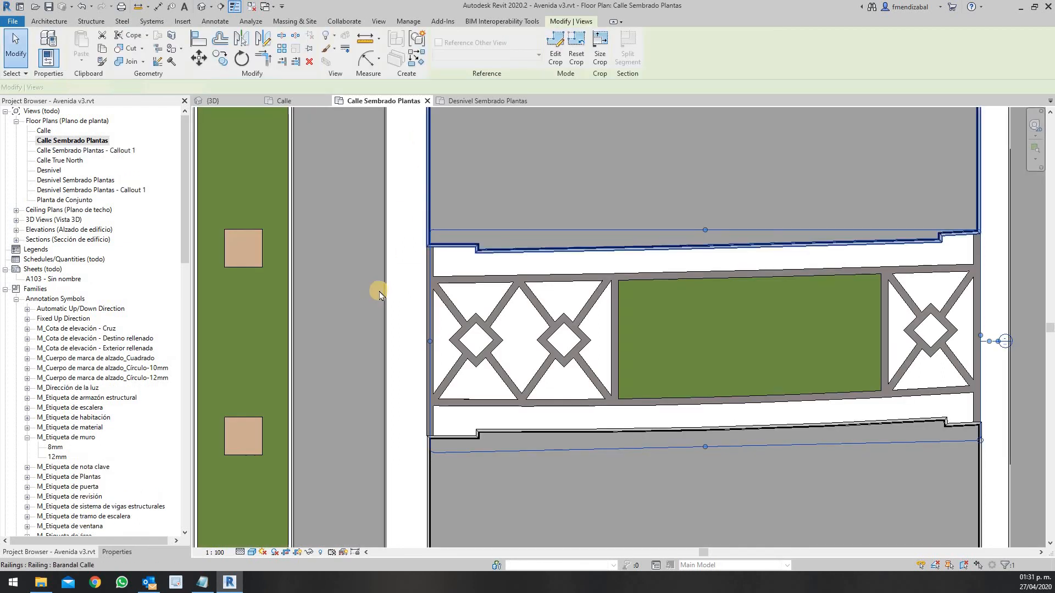
Step: Set the Calle Sembrado Plantas plan's view scale to 1:500
mouse_move(380, 290)
middle_down()
mouse_move(313, 257)
mouse_move(278, 220)
middle_up()
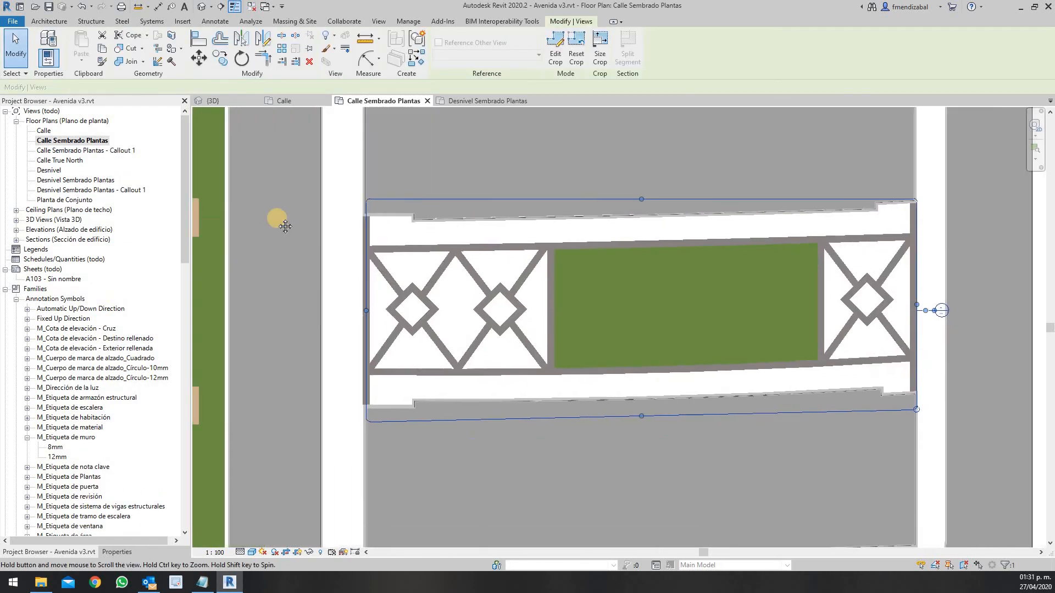
middle_drag(954, 367, 813, 289)
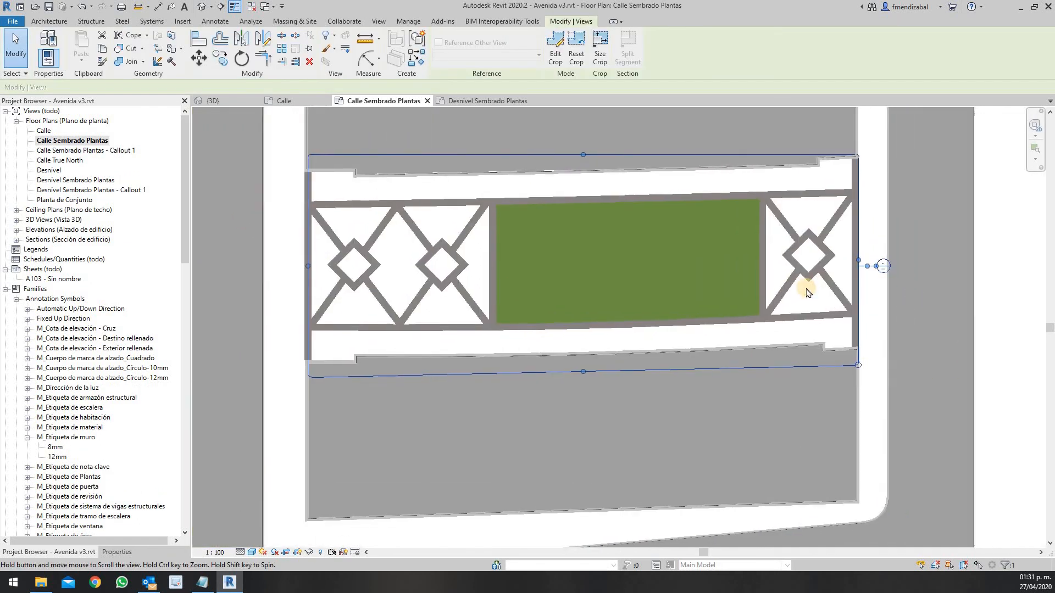
scroll(824, 291, down, 2)
middle_drag(718, 288, 591, 293)
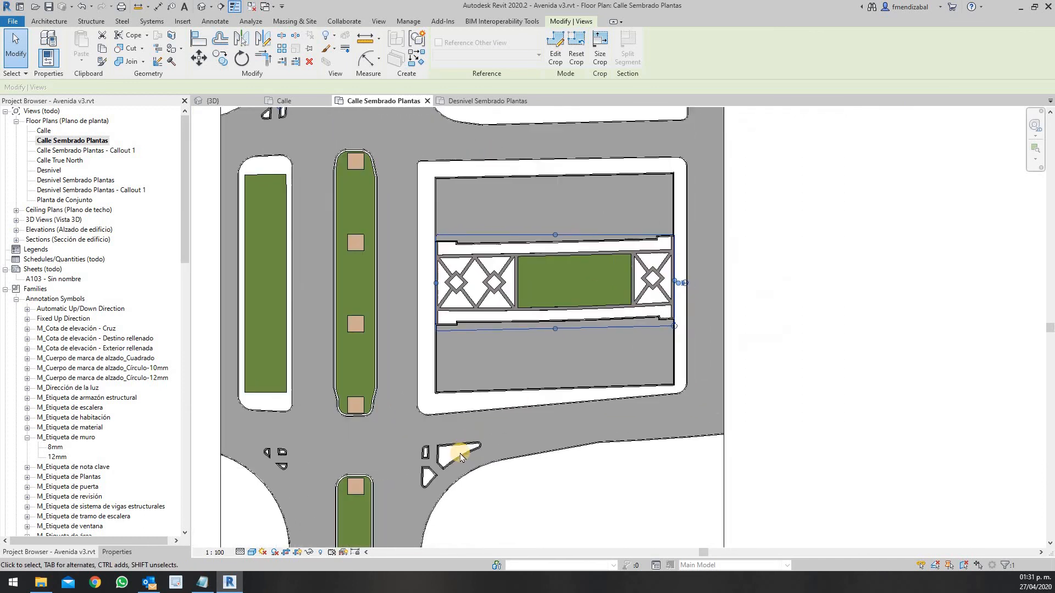
click(217, 552)
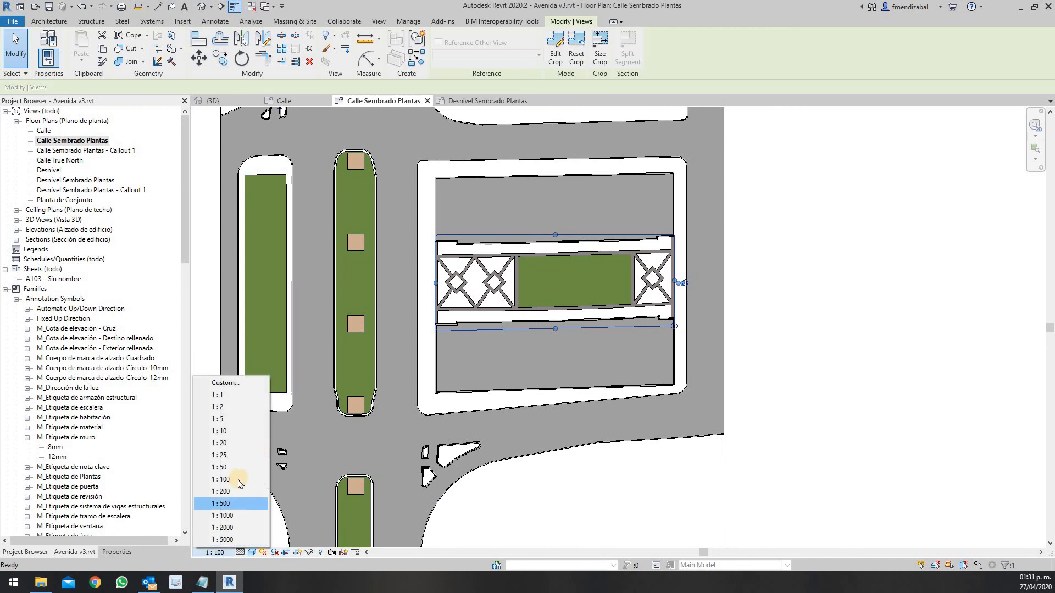
click(235, 504)
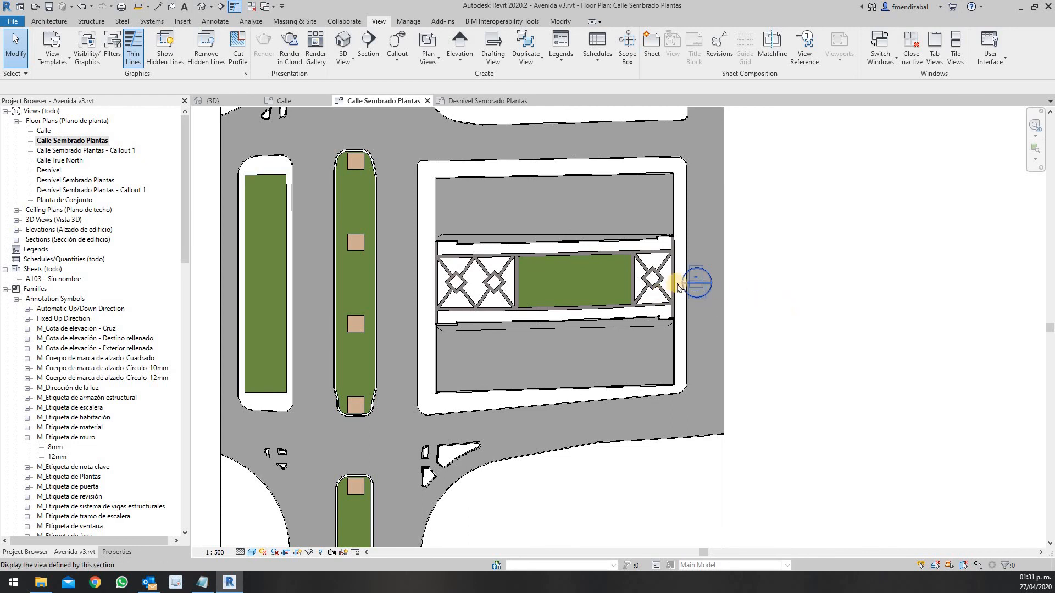
Step: Move the callout's head to the white area below the block, outside the street, and clear the selection
click(690, 293)
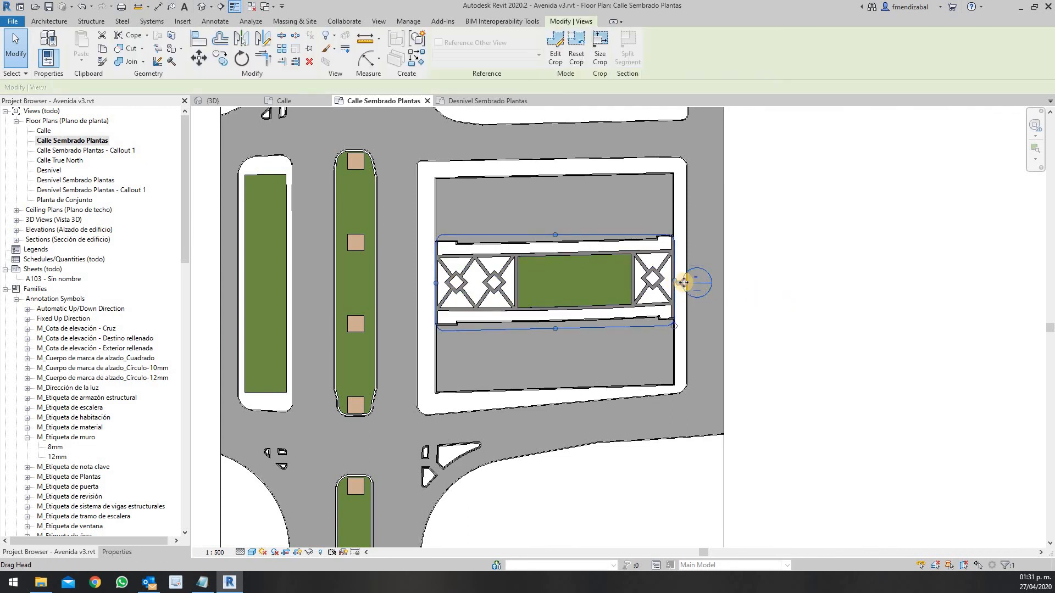
drag(682, 282, 643, 462)
click(884, 418)
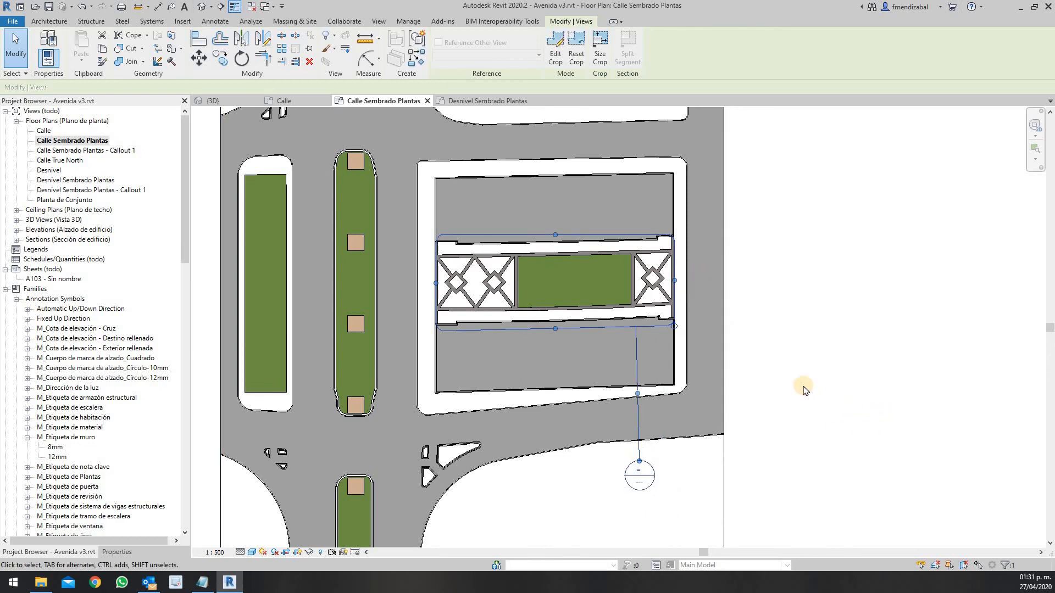
middle_drag(769, 368, 728, 315)
scroll(714, 307, down, 4)
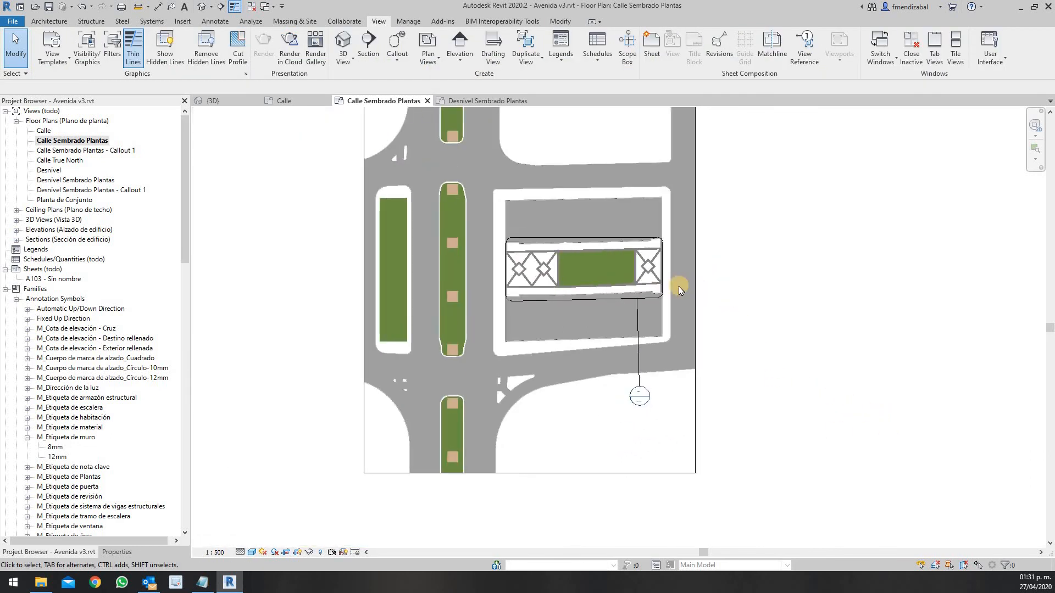
scroll(618, 329, down, 2)
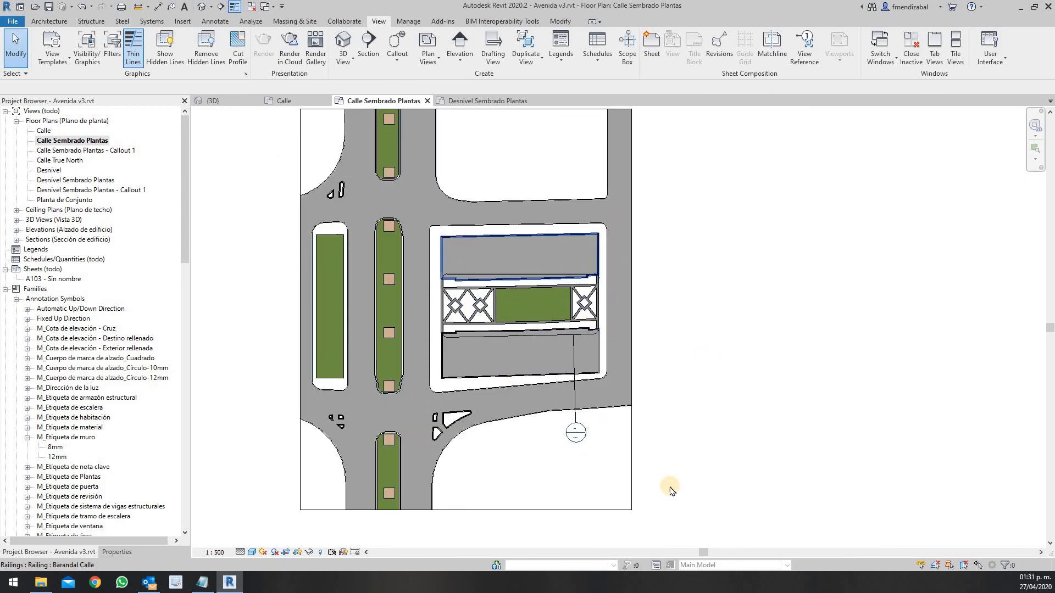
click(723, 428)
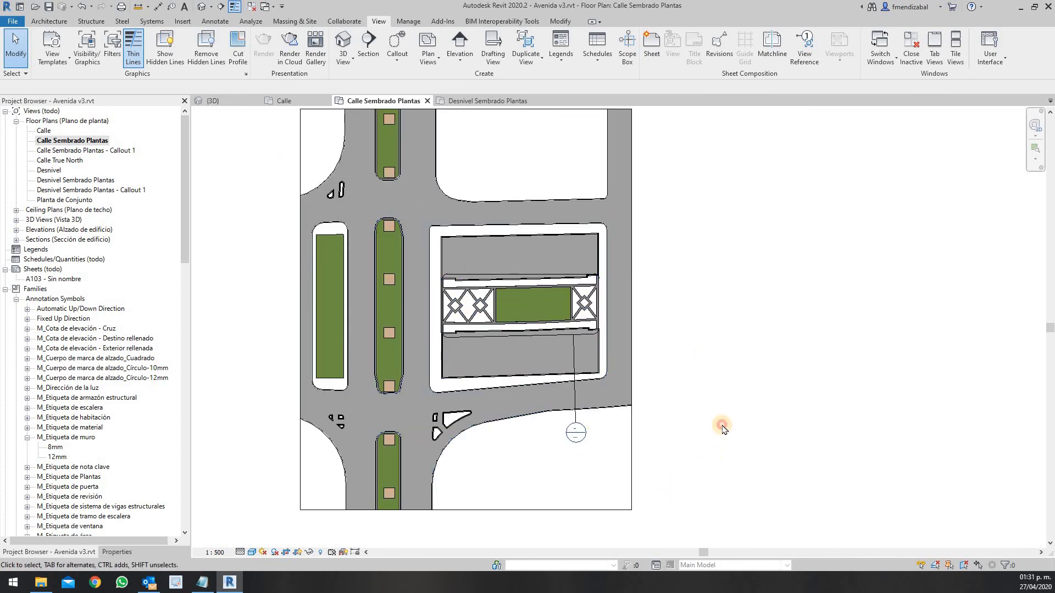
Step: Open the new callout's view and place four Abedul gris - 3,1 metros trees as site components, one near each corner of the walkway
double_click(581, 441)
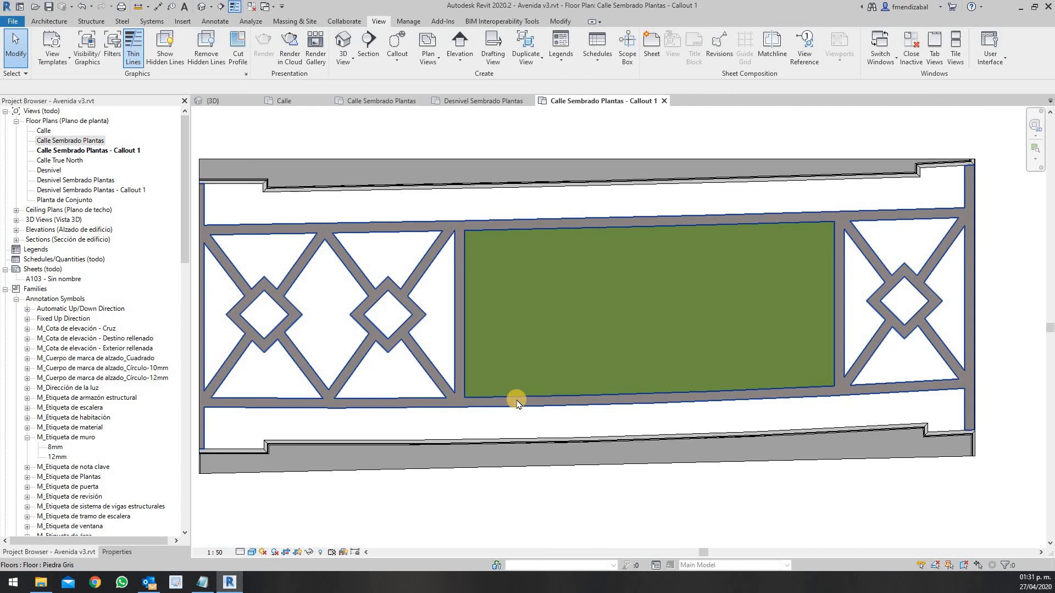
click(291, 21)
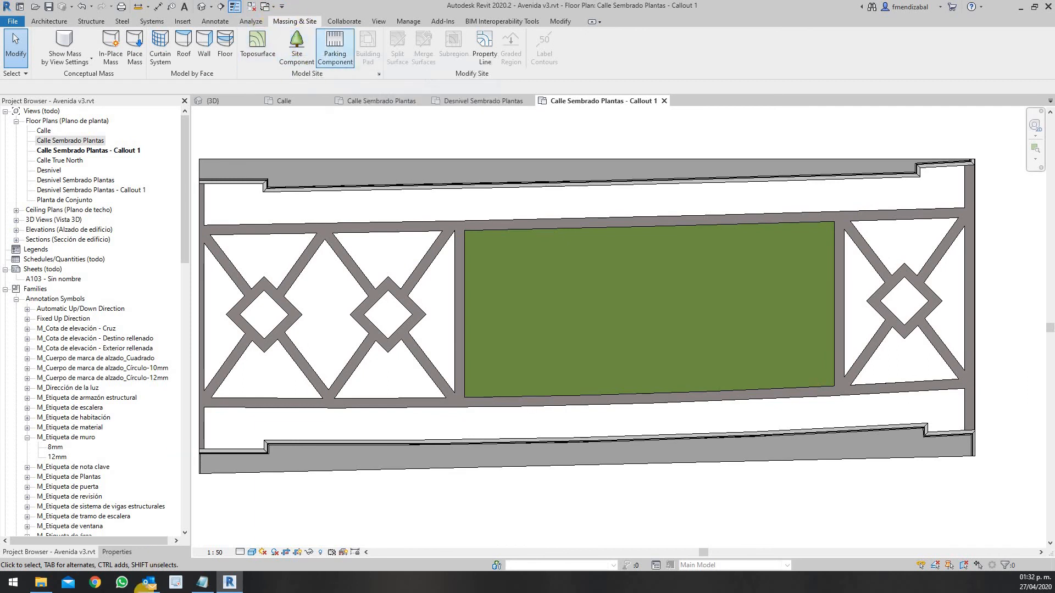
click(66, 552)
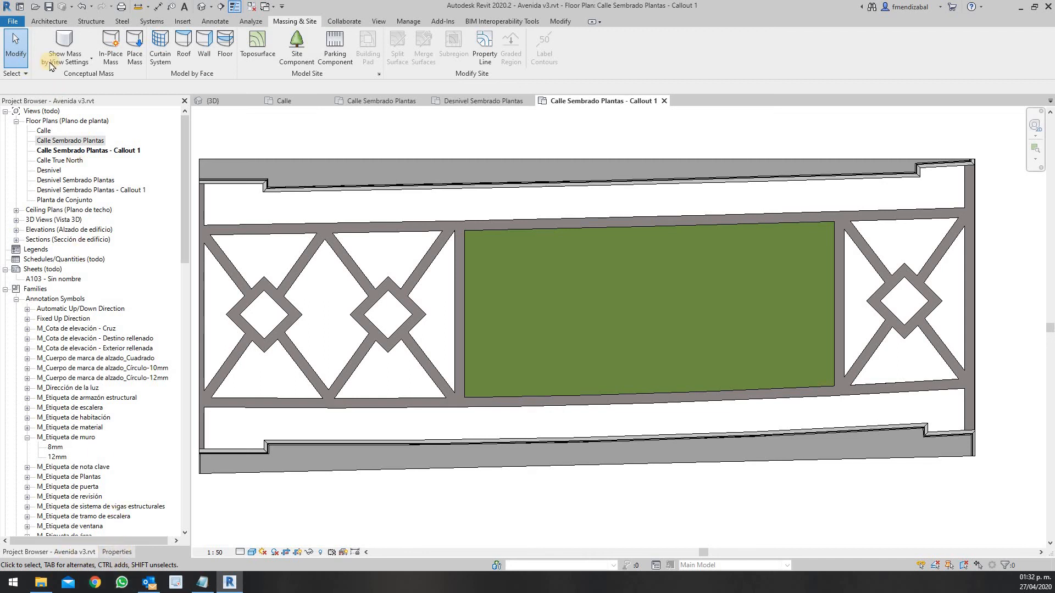
click(297, 53)
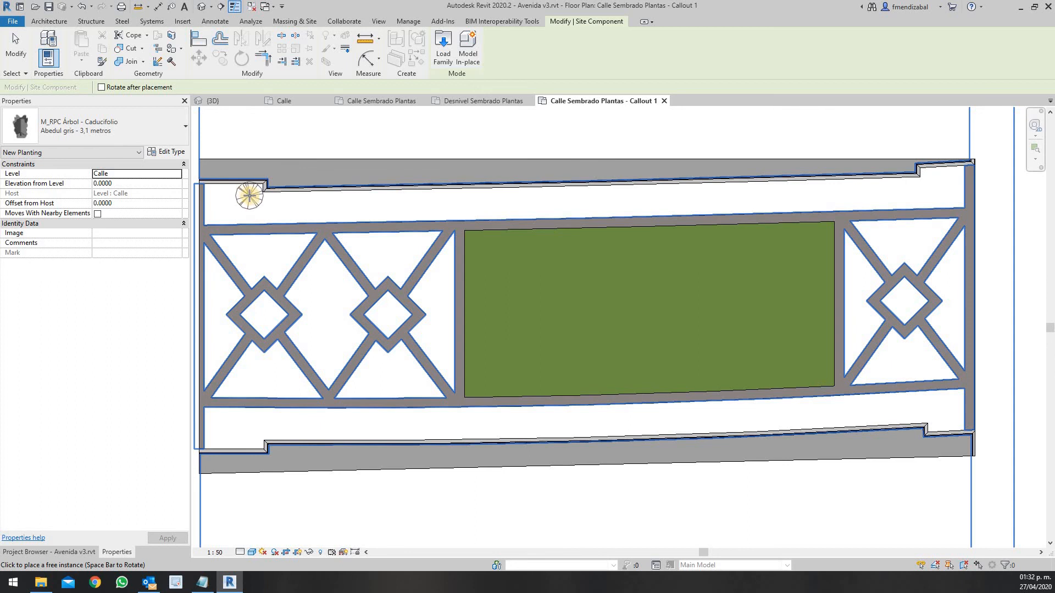
click(934, 179)
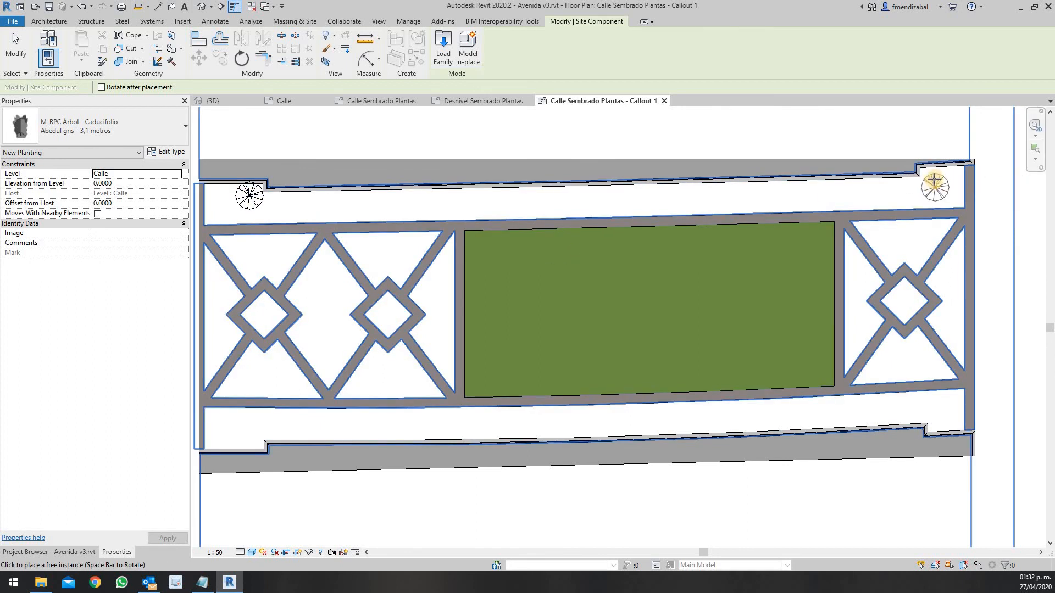
click(248, 441)
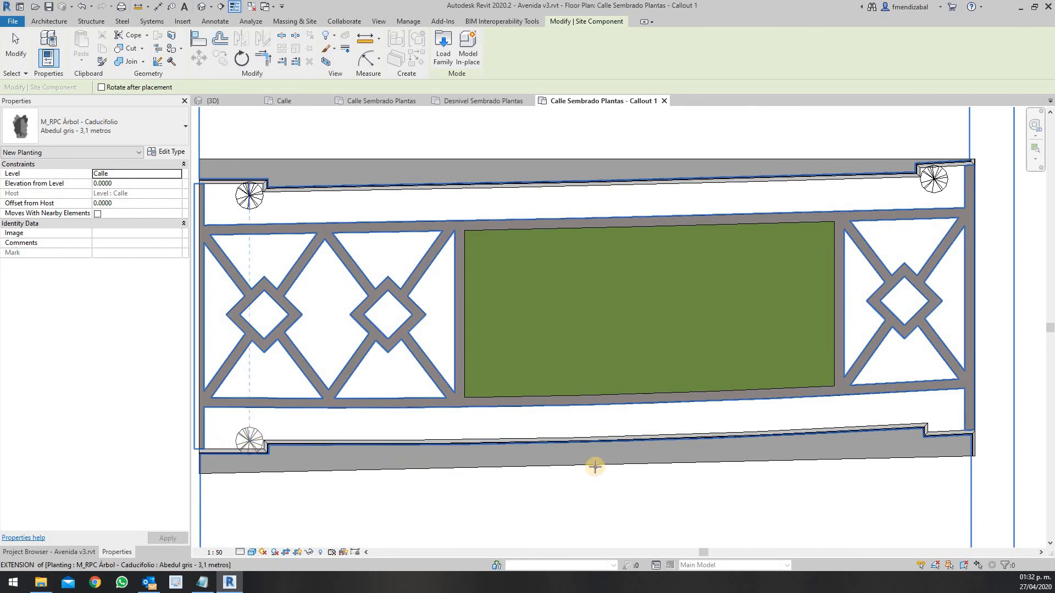
click(933, 425)
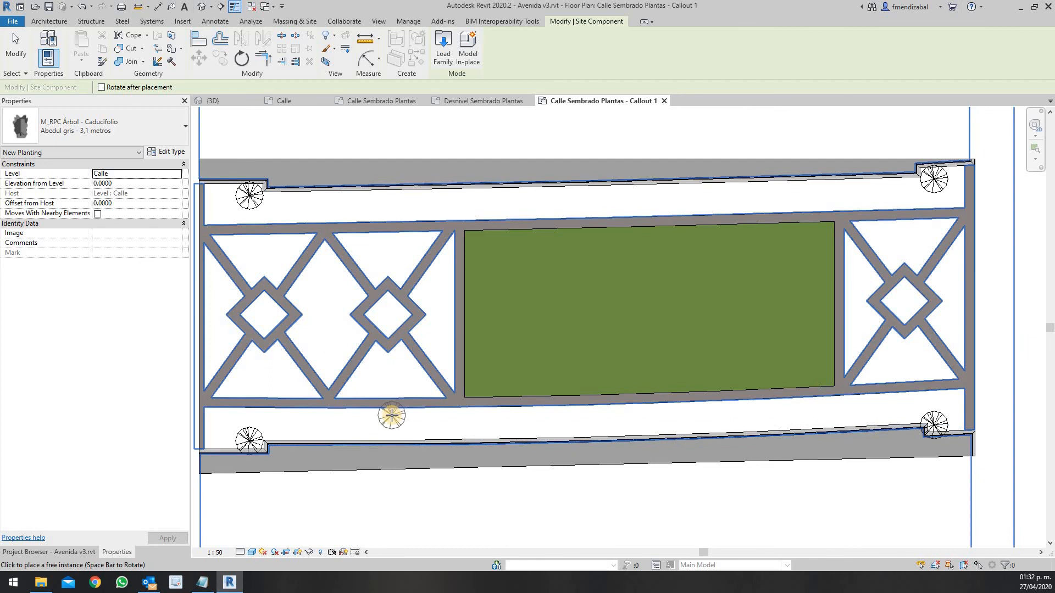
Step: Place two Fresno - 5,6 metros trees in the green rectangle, one near its left edge and one toward its upper right
click(133, 121)
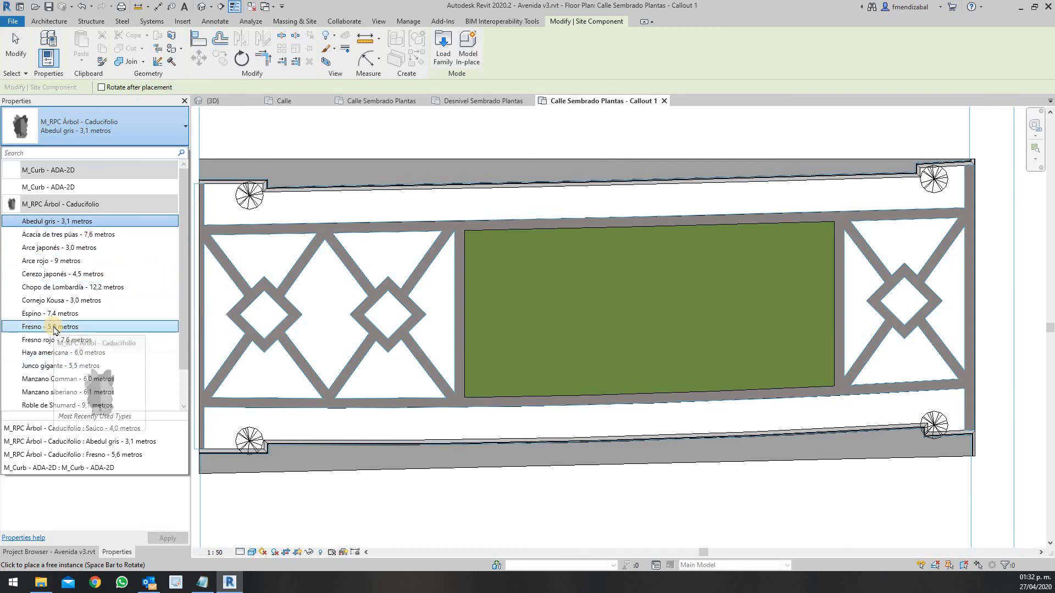
click(141, 328)
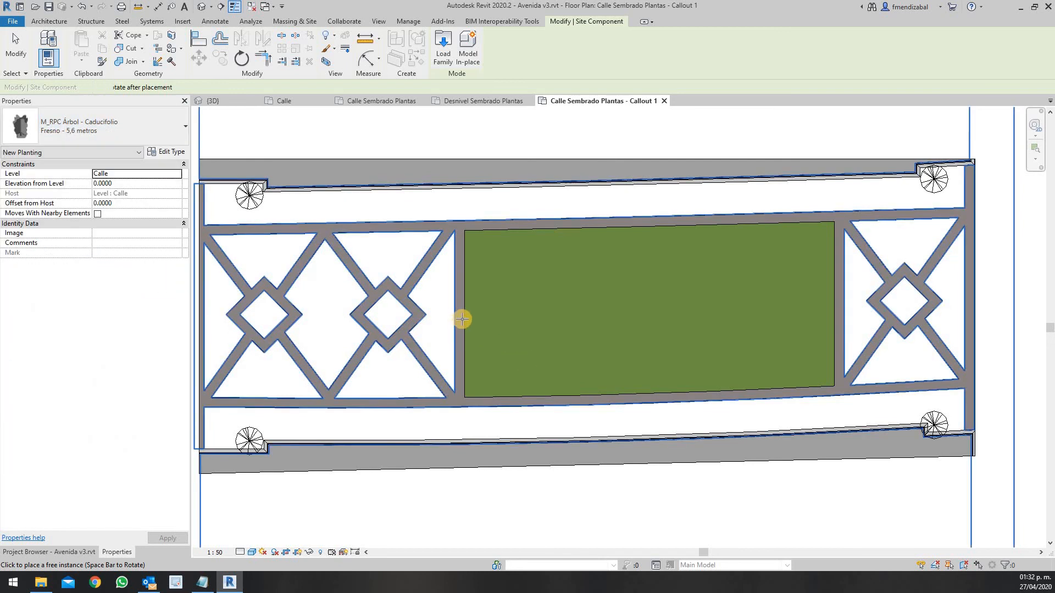
click(492, 332)
click(783, 274)
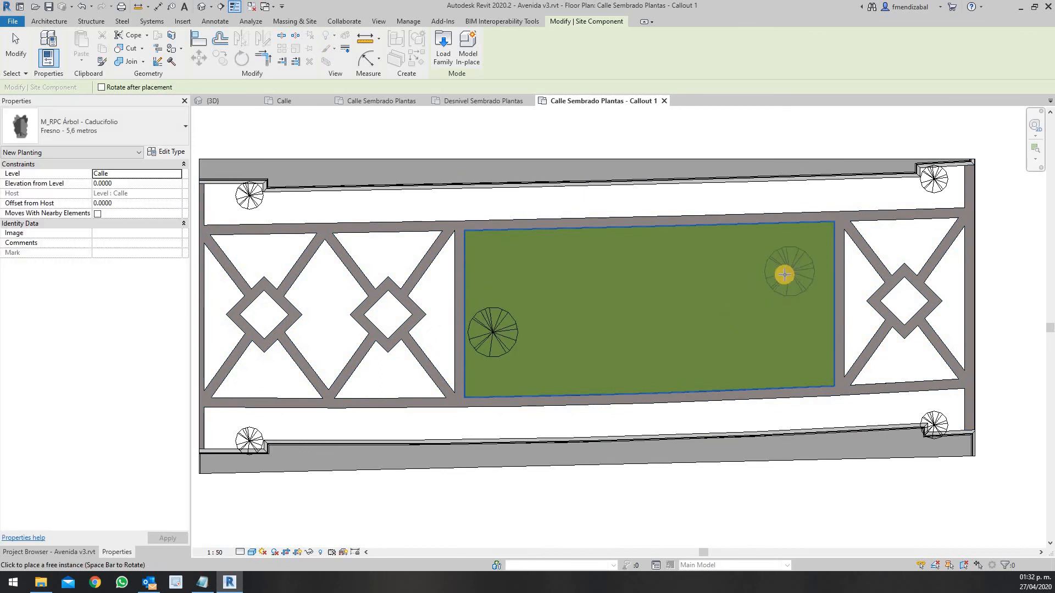
Step: Place two Saúco - 4,0 metros trees in the green rectangle, one at its upper left and one at its lower right, and end placement
click(125, 122)
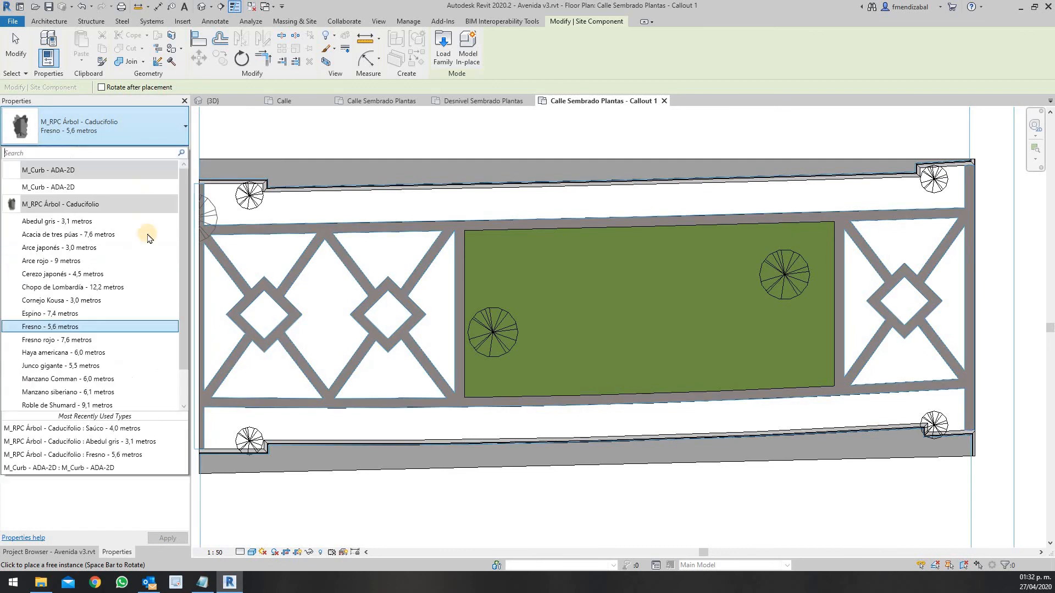
scroll(77, 363, down, 1)
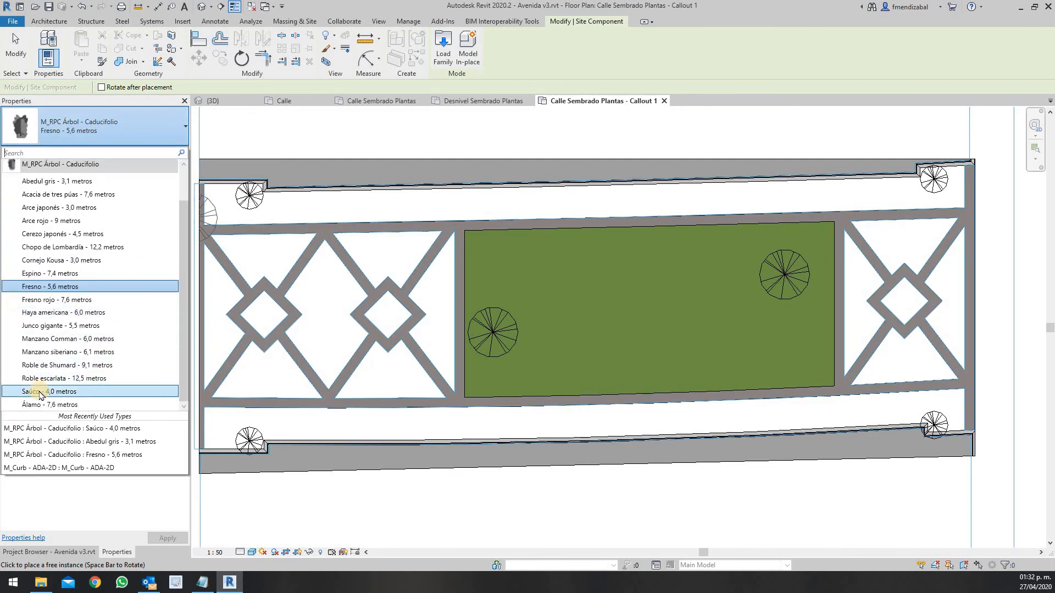
click(41, 391)
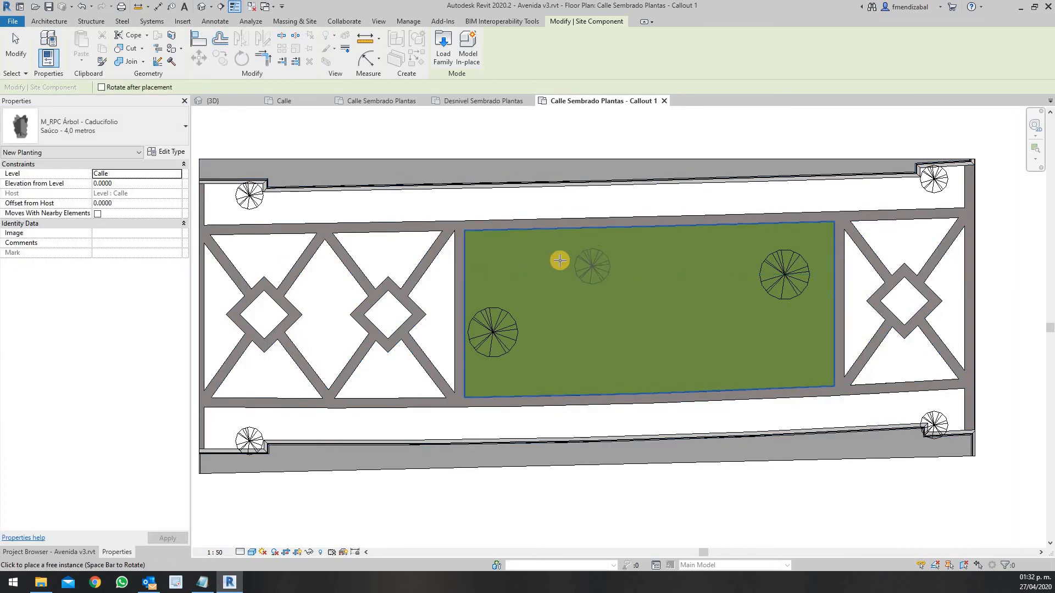
click(588, 258)
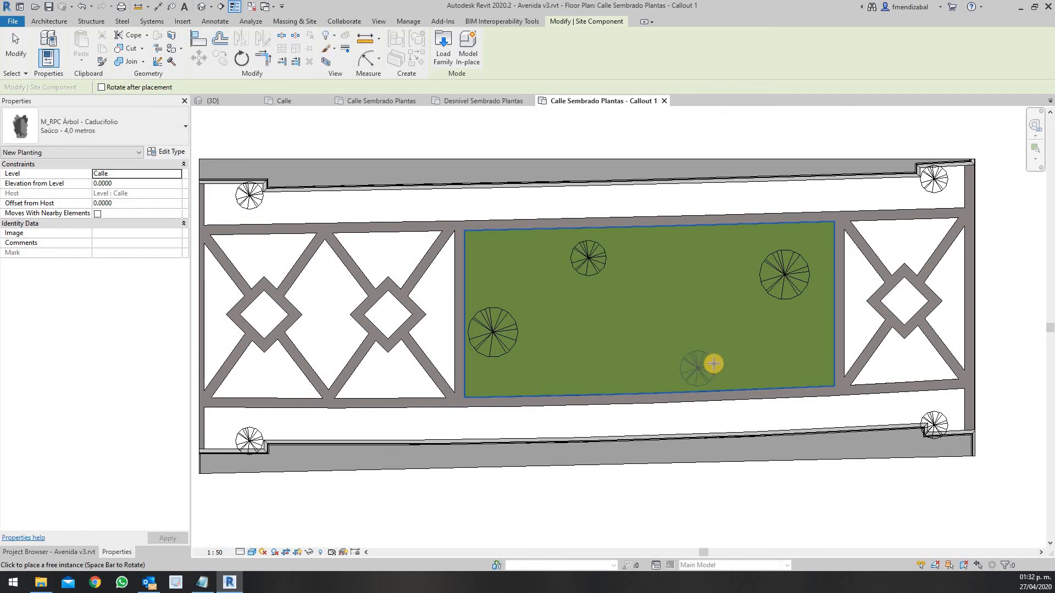
click(709, 362)
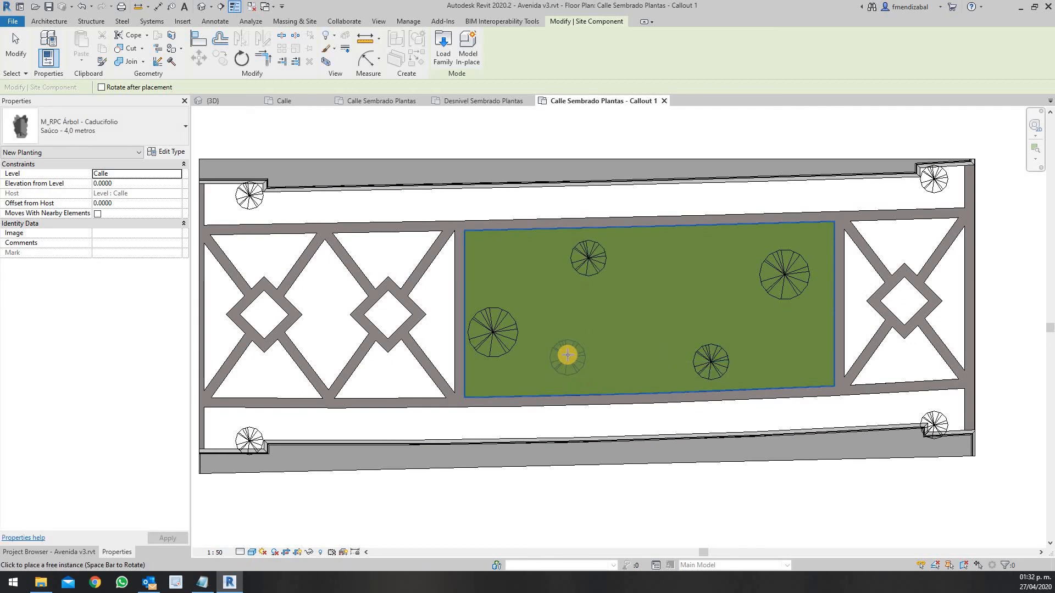
key(Escape)
key(Escape)
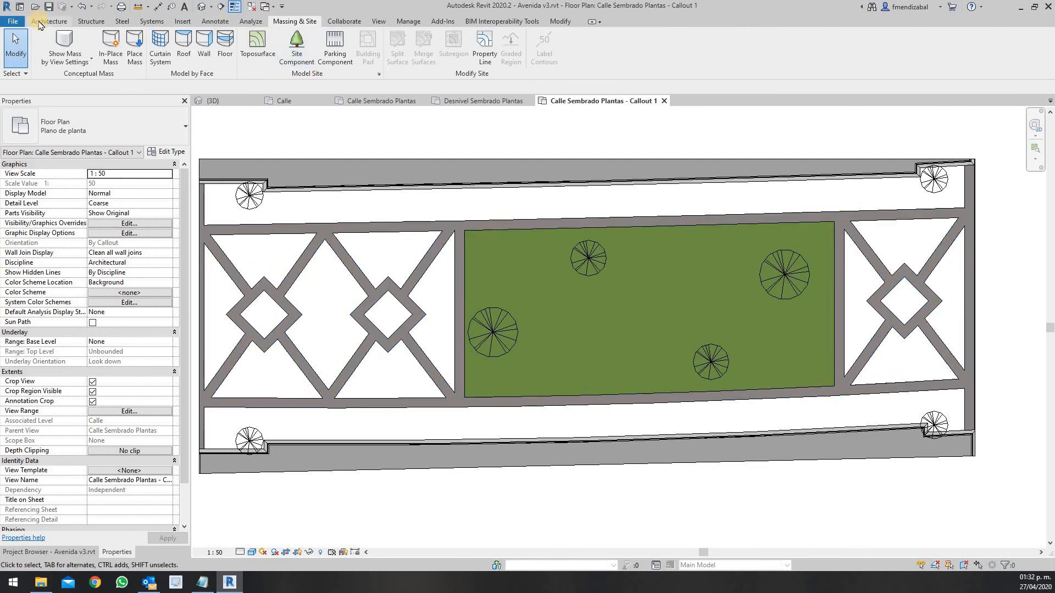
Step: Tag all untagged plants in the current view with M_Etiqueta de Plantas : 12mm planting tags, using horizontal orientation and 20 mm leaders
scroll(358, 184, down, 1)
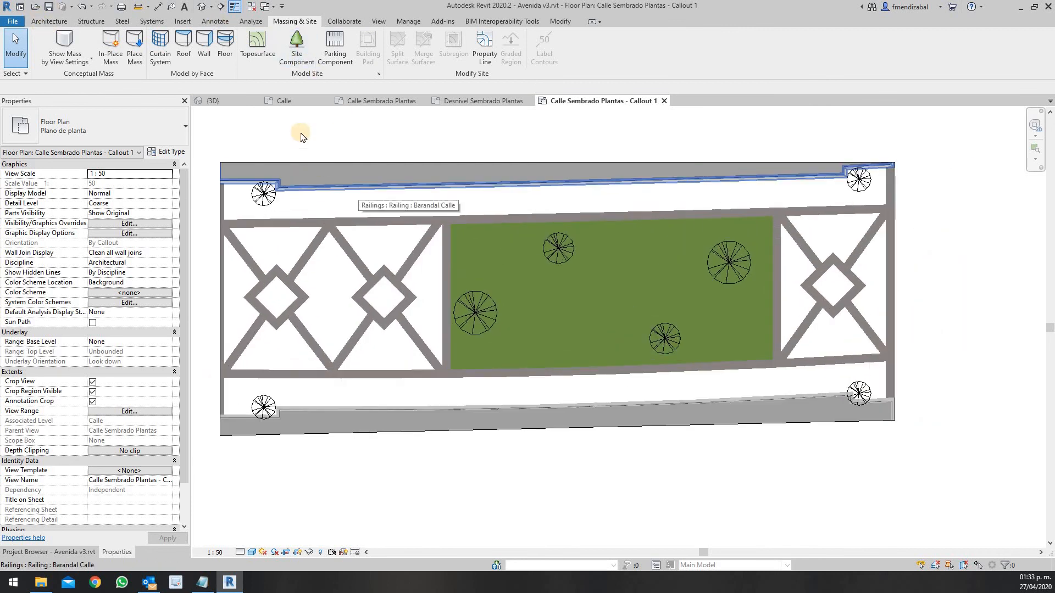
click(54, 22)
click(215, 21)
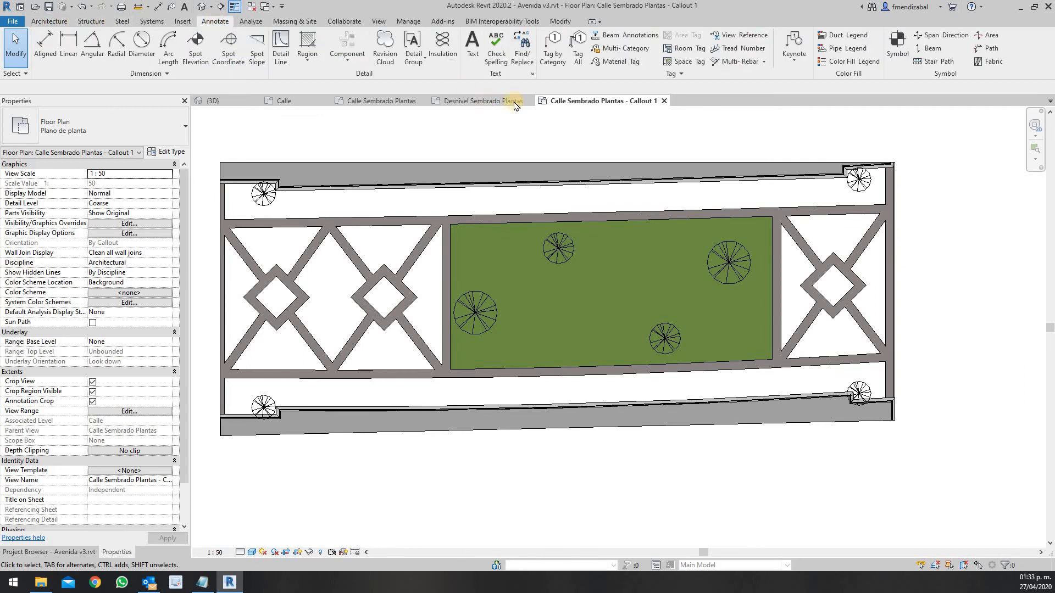
click(578, 50)
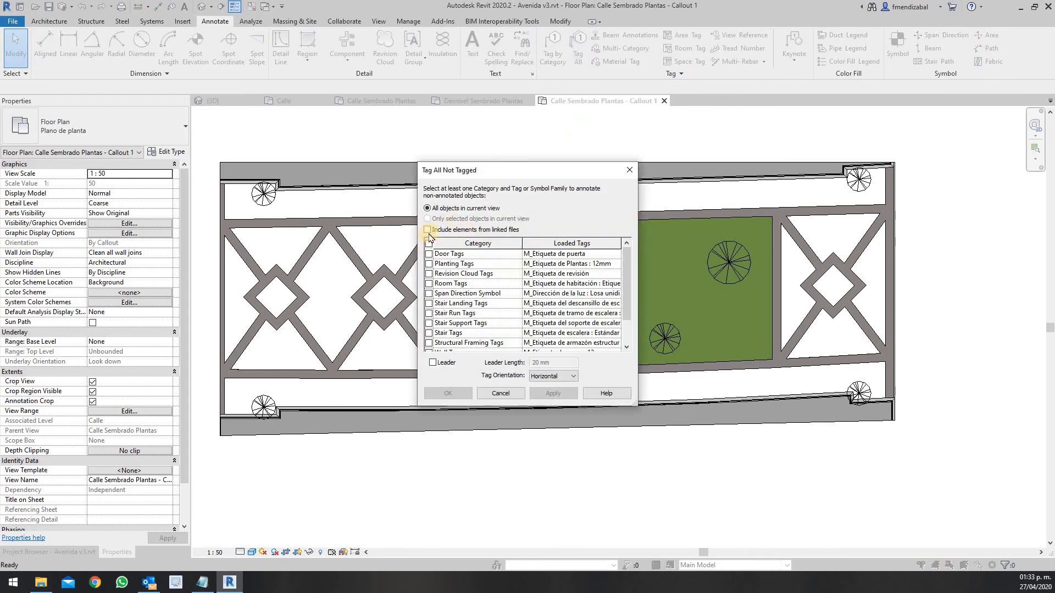
click(429, 264)
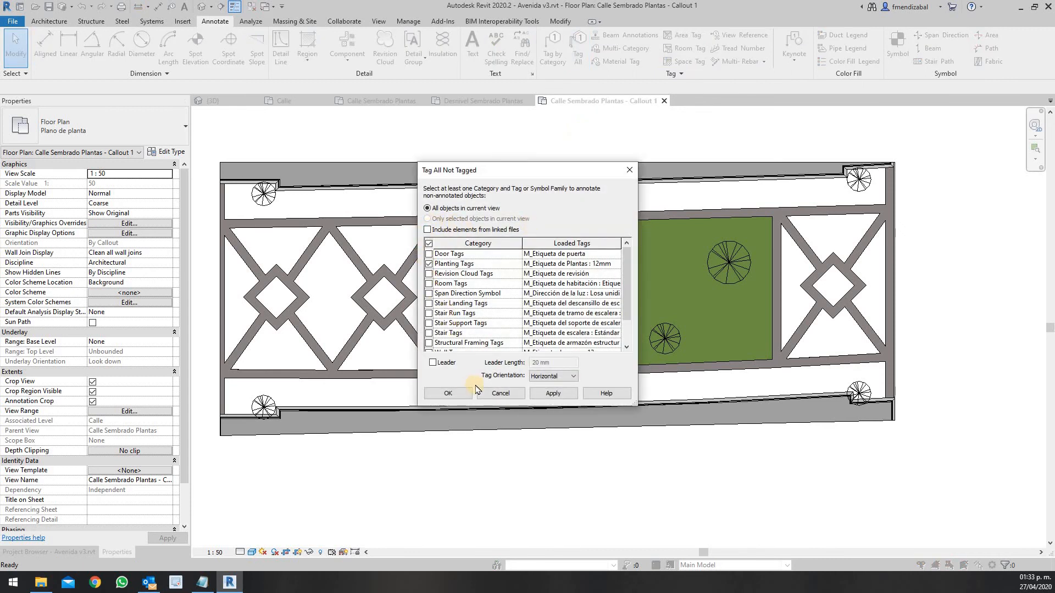
click(433, 363)
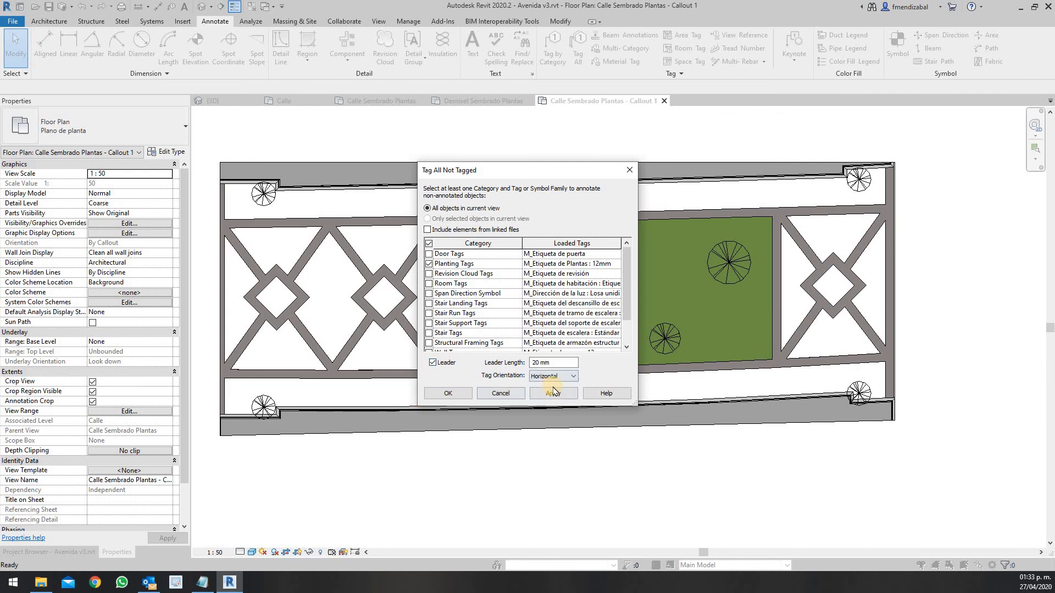
click(443, 394)
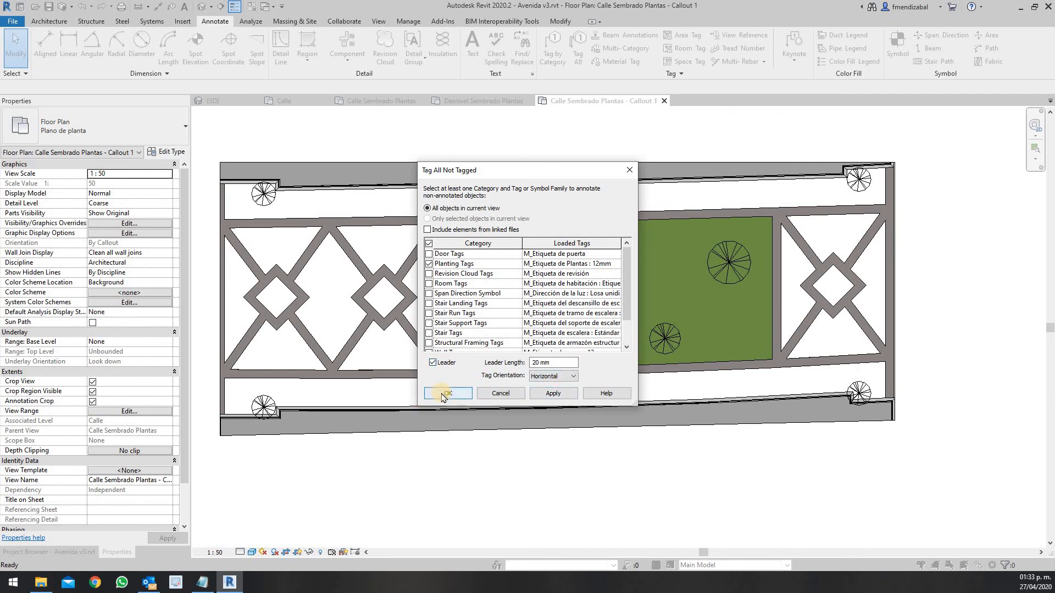
click(554, 394)
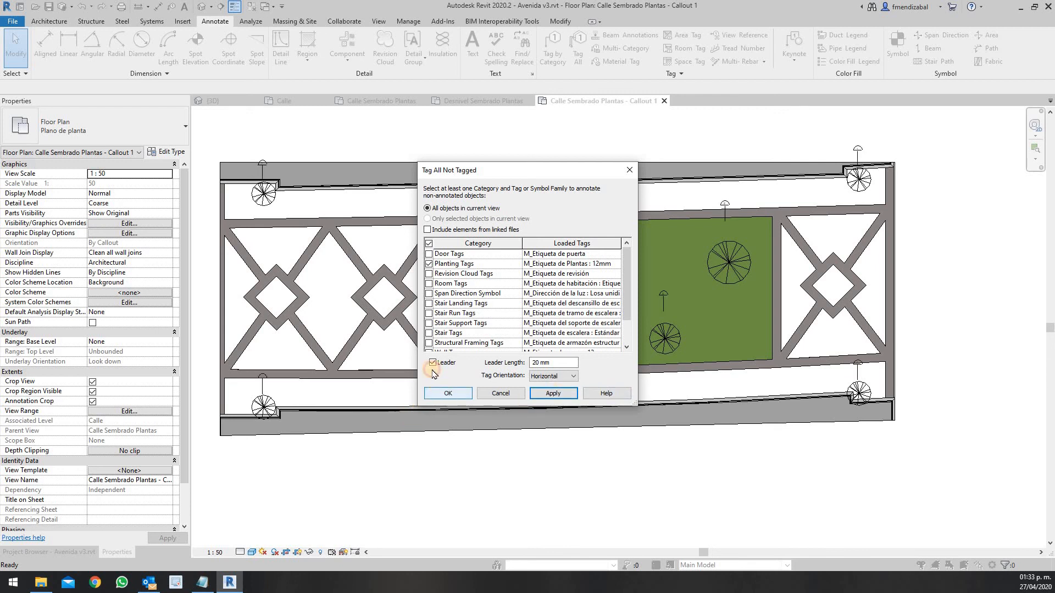
click(442, 394)
Step: Move the upper-left Abedul gris tree's tag into the white walkway, to the lower left of the tree
scroll(275, 175, up, 4)
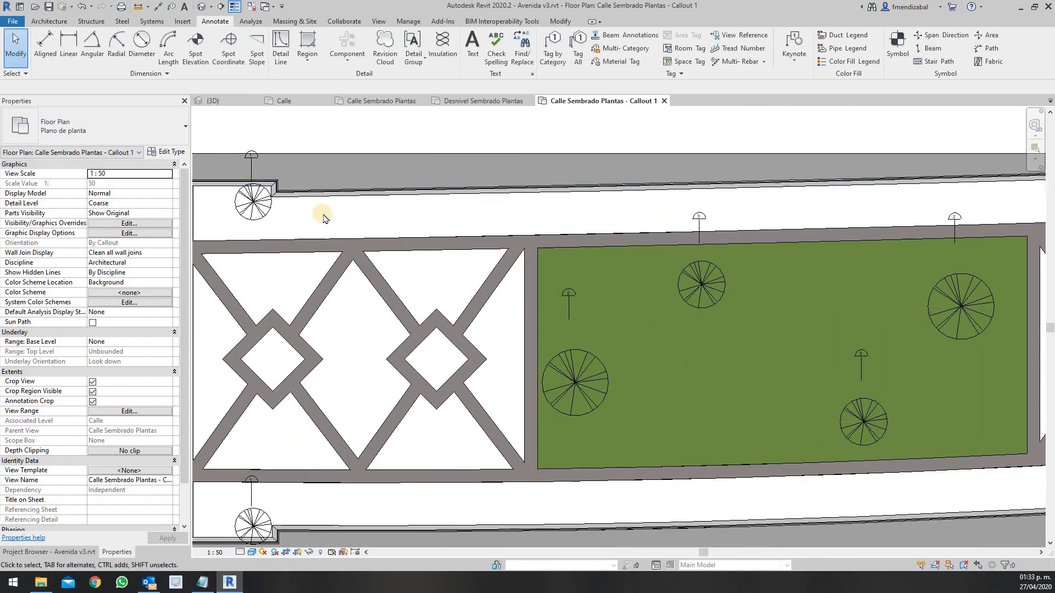
scroll(254, 148, down, 3)
scroll(266, 163, up, 2)
scroll(263, 204, up, 4)
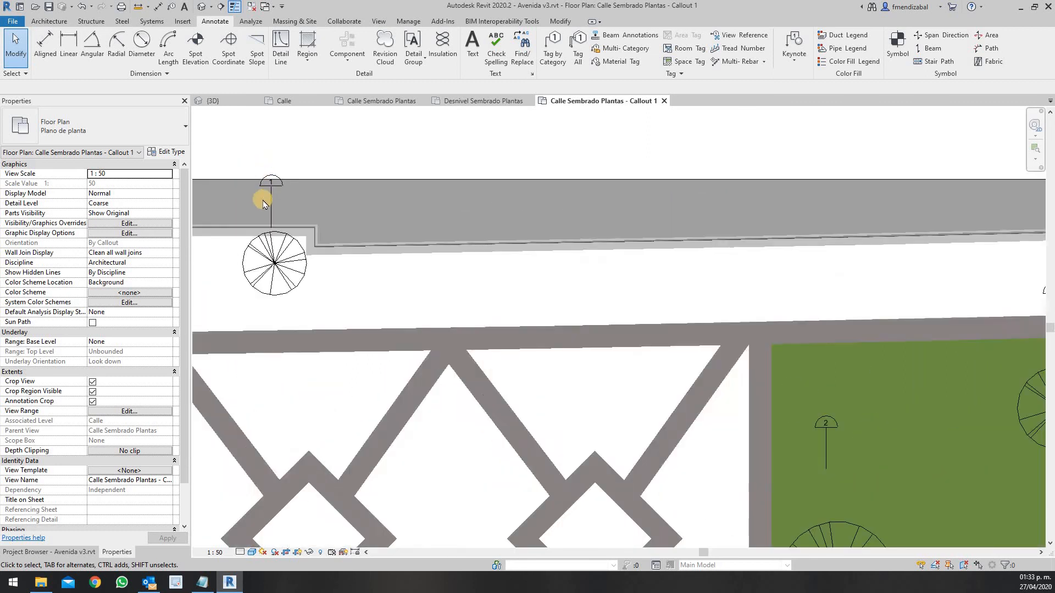
click(271, 182)
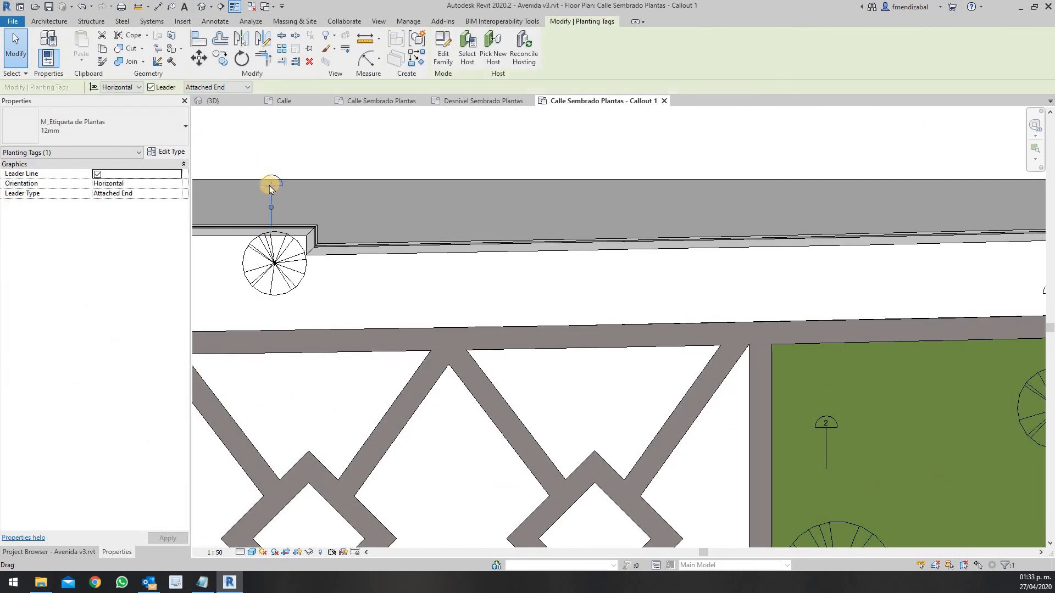
drag(263, 189, 208, 286)
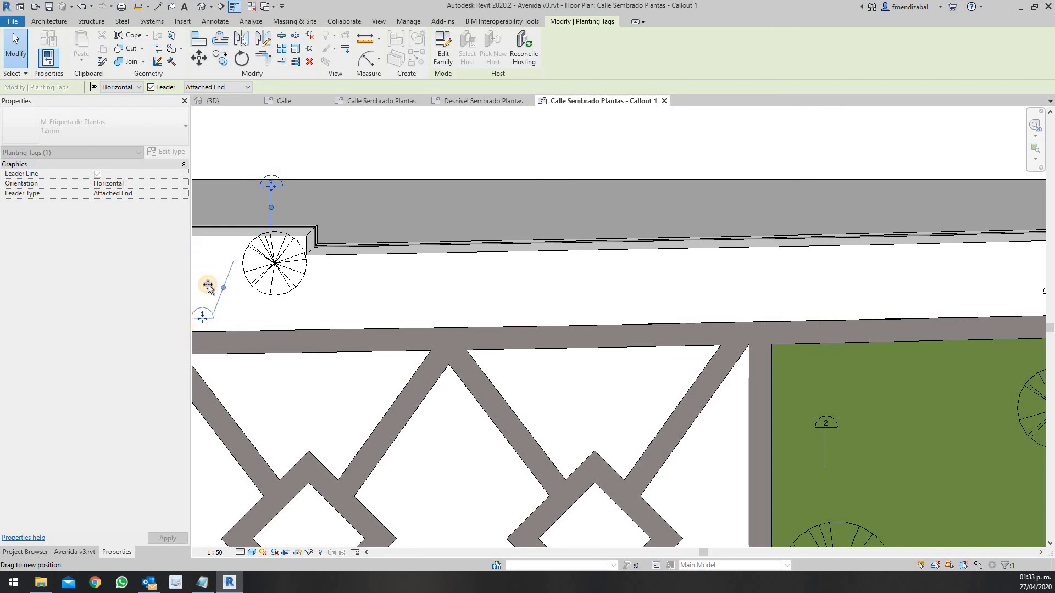
click(341, 288)
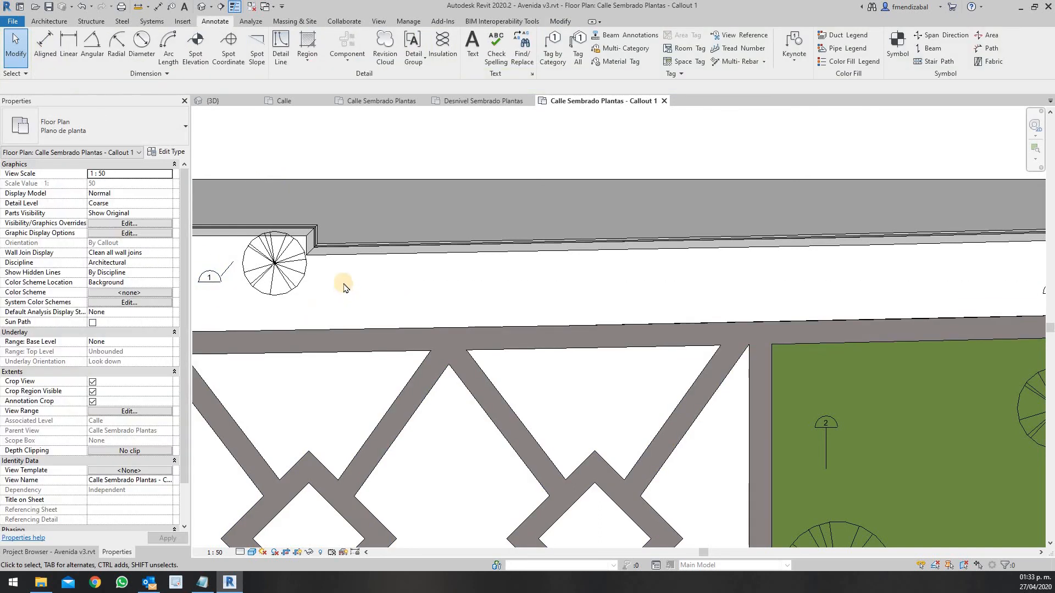
Step: Move the lower-left Abedul gris tree's tag into the white walkway, to the upper left of the tree
scroll(344, 290, down, 3)
middle_drag(787, 290, 759, 226)
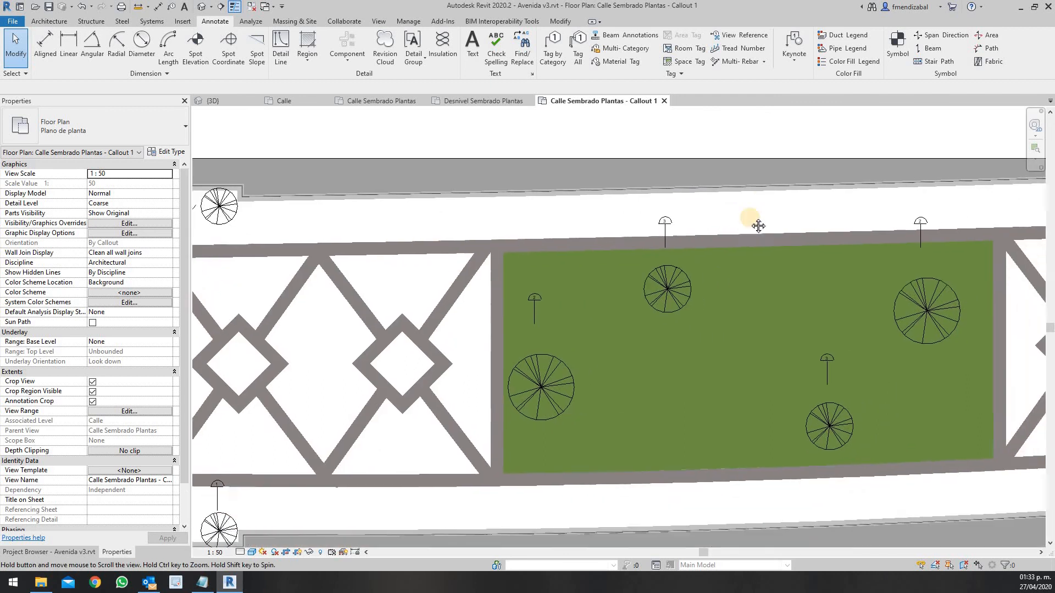
scroll(336, 482, down, 2)
scroll(423, 434, up, 5)
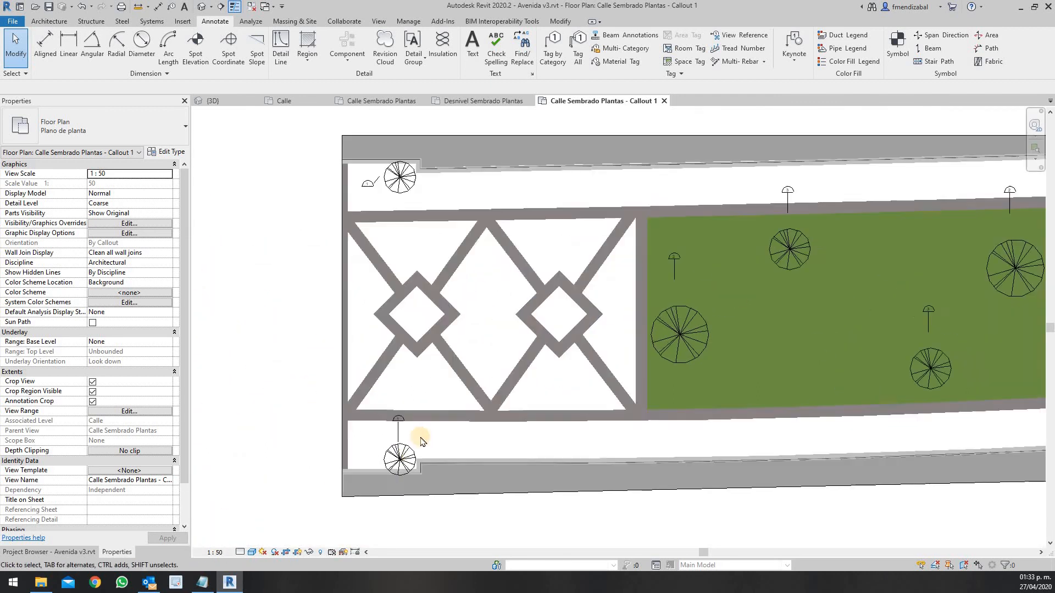
click(431, 401)
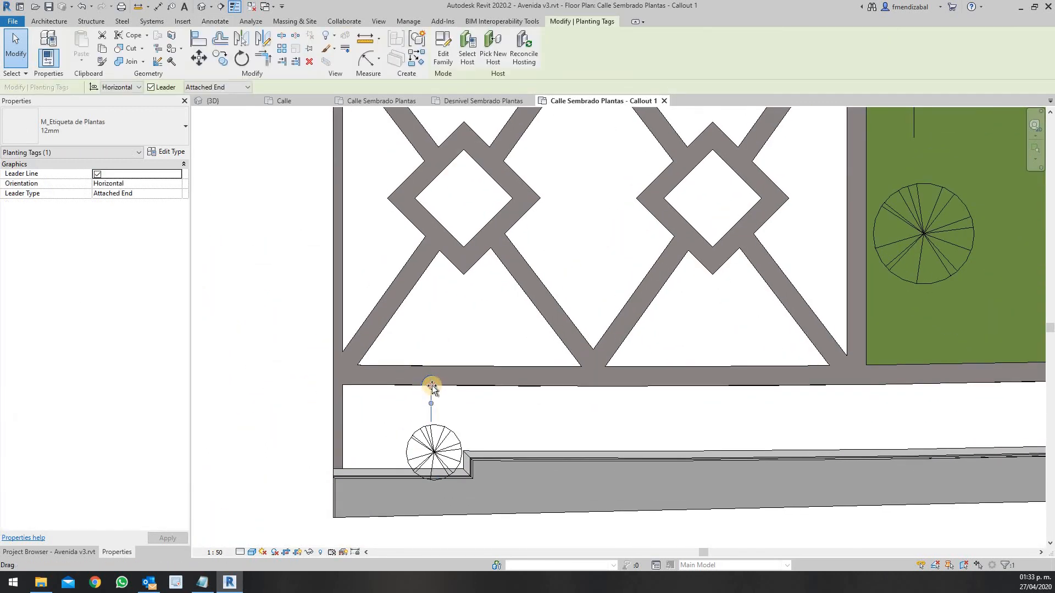
drag(432, 387, 383, 405)
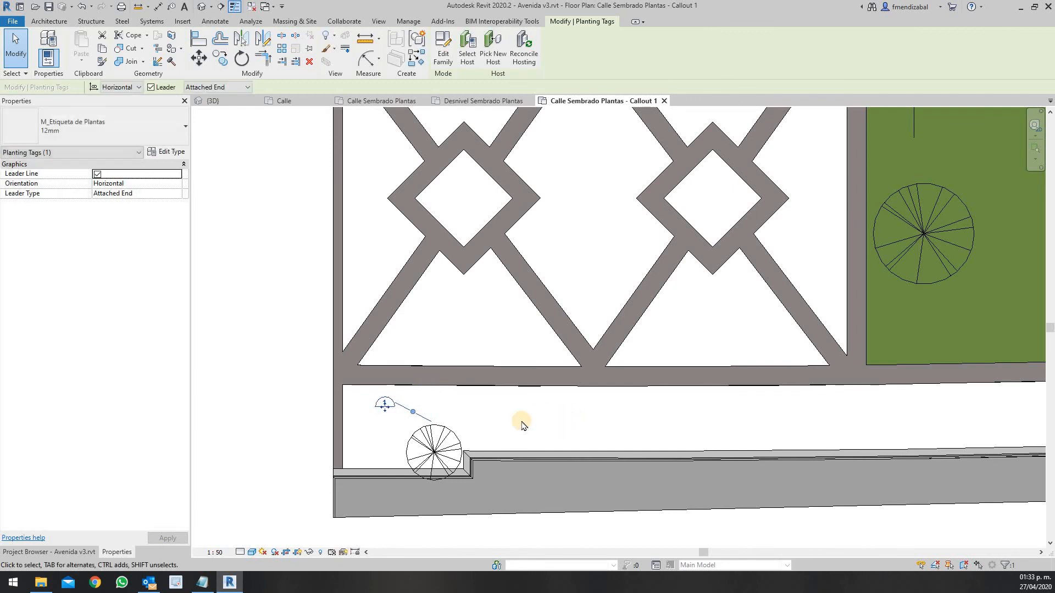
click(489, 414)
Step: Move the upper-right Abedul gris tree's tag into the white walkway, to the lower left of the tree
scroll(516, 426, down, 2)
middle_drag(909, 277, 482, 383)
middle_drag(706, 339, 624, 353)
scroll(940, 165, up, 2)
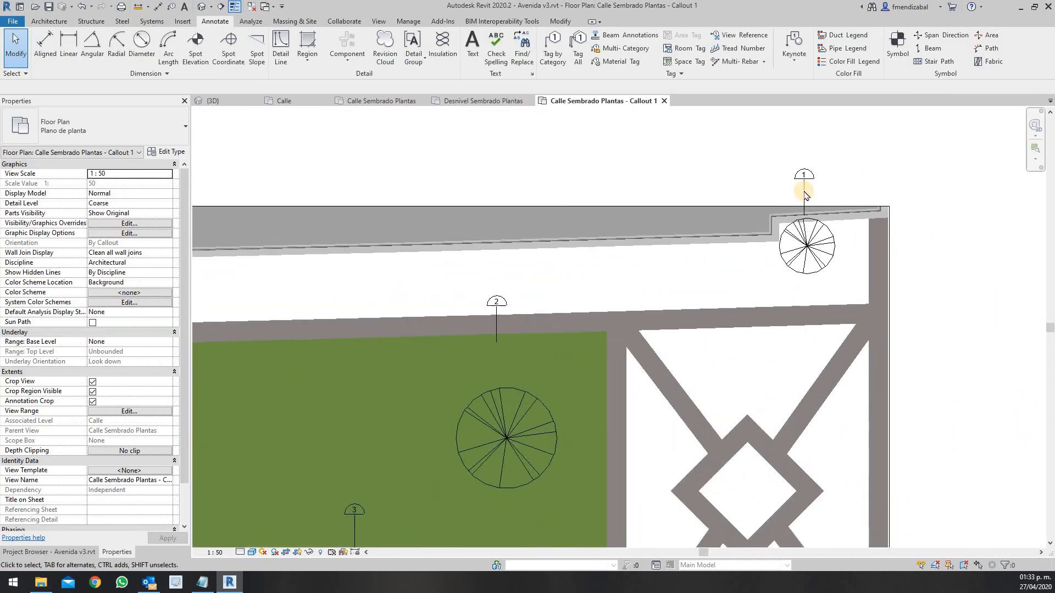
click(804, 176)
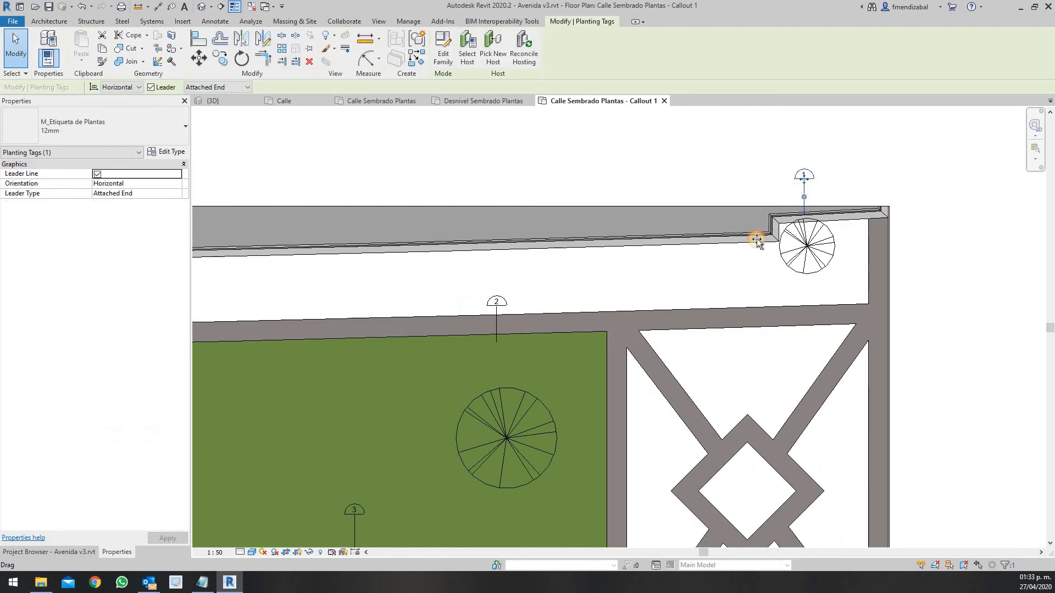
drag(757, 241, 741, 283)
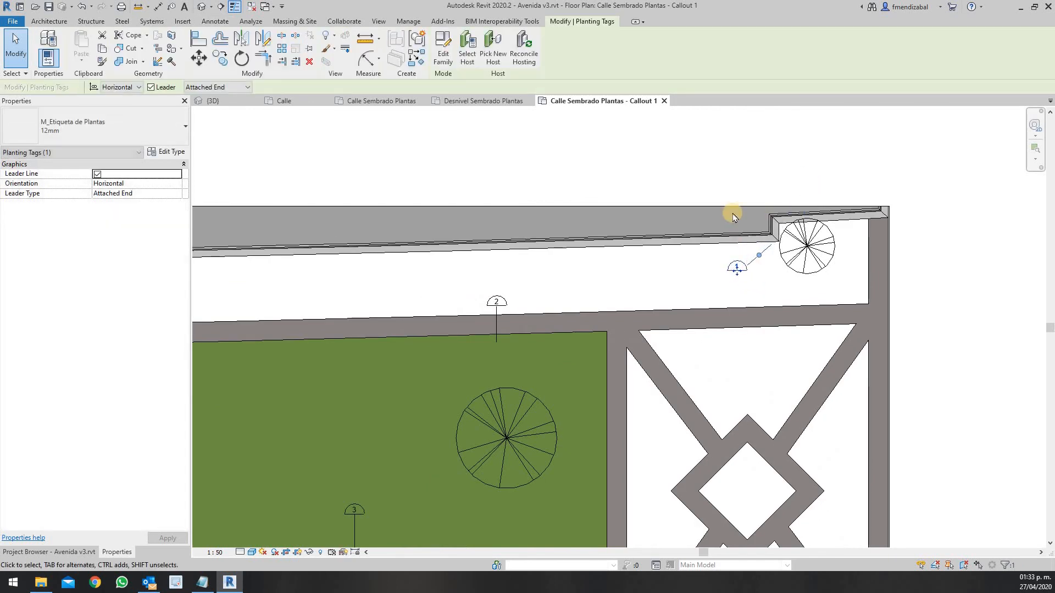
click(735, 217)
Step: Move the lower-right Abedul gris tree's tag into the white walkway, to the upper left of the tree
scroll(732, 214, down, 3)
middle_drag(861, 445, 837, 326)
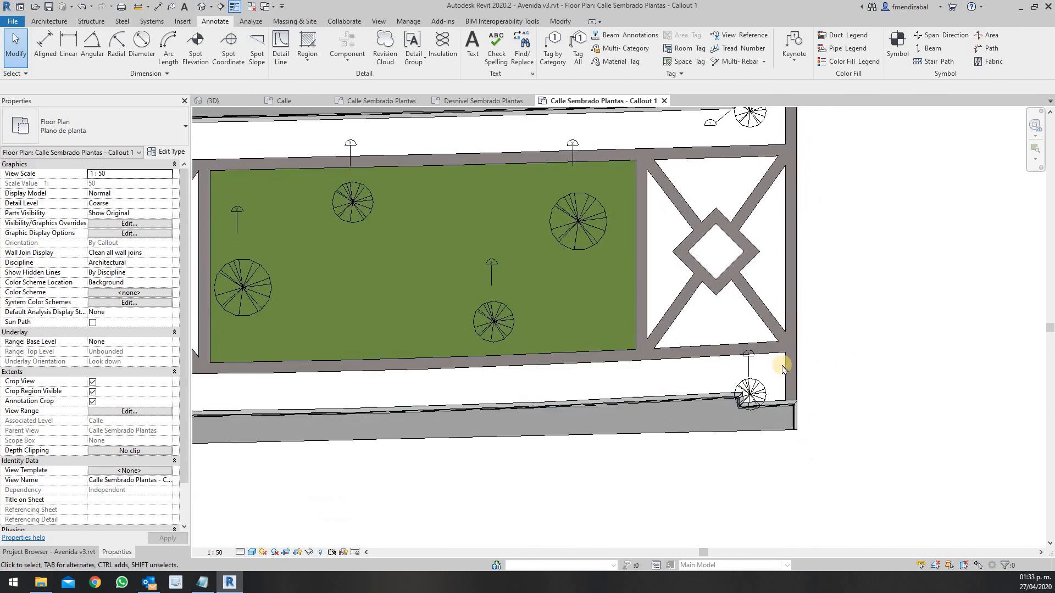
scroll(783, 369, up, 2)
click(712, 356)
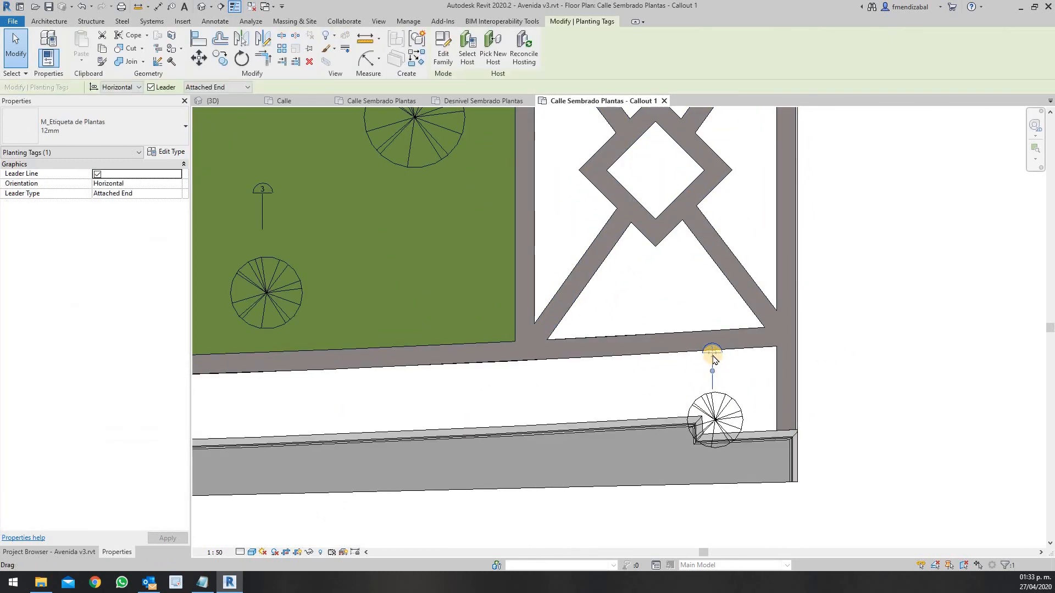
drag(712, 356, 641, 384)
click(869, 374)
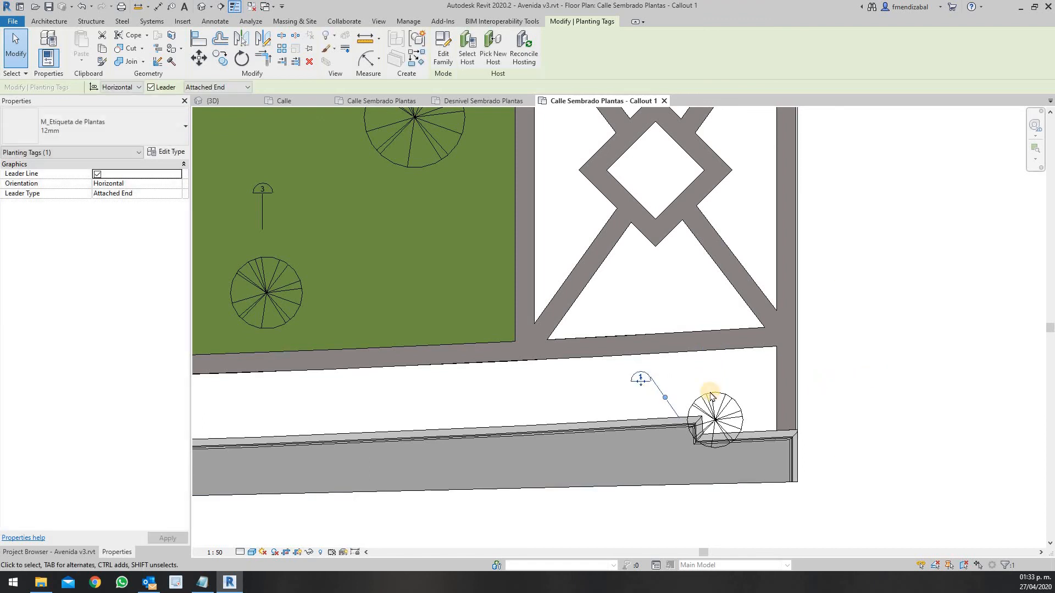
Step: Set the leader type to Free End for the tag of the Fresno at the green rectangle's left edge
scroll(736, 372, down, 2)
middle_drag(544, 339, 775, 327)
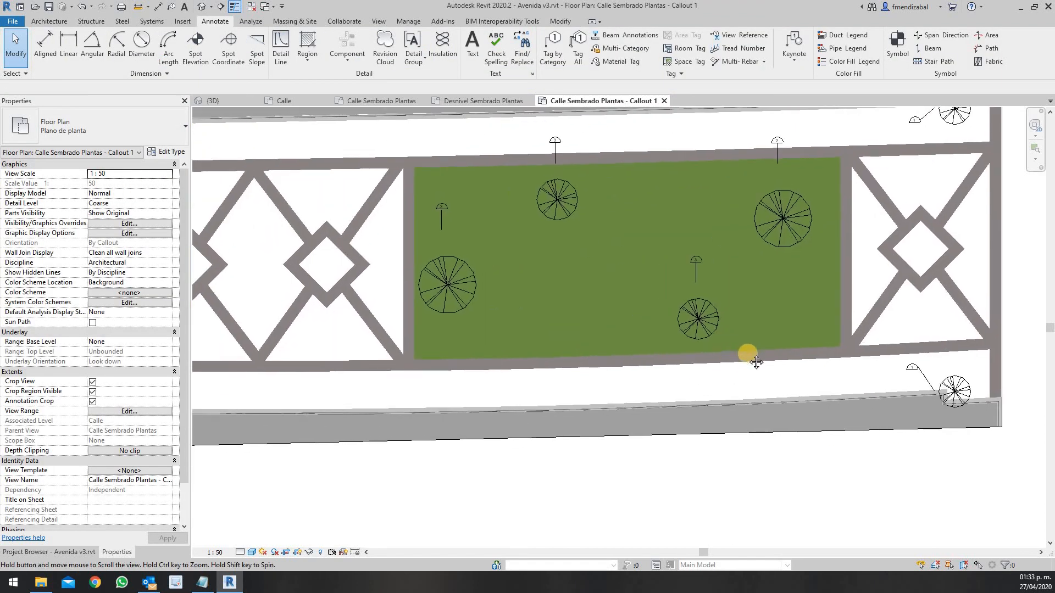
middle_drag(531, 270, 553, 292)
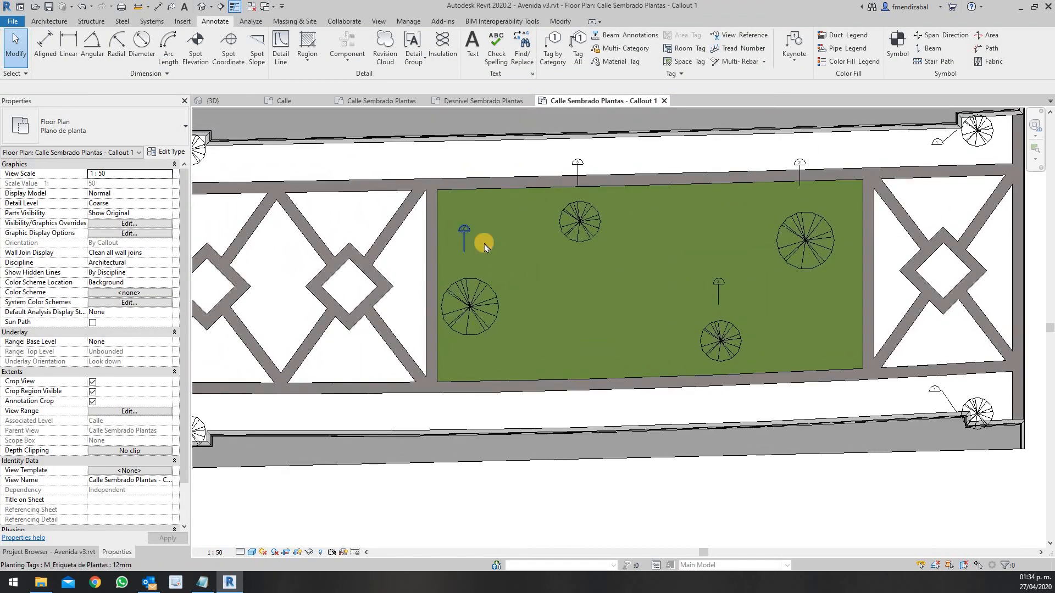
click(463, 235)
click(217, 86)
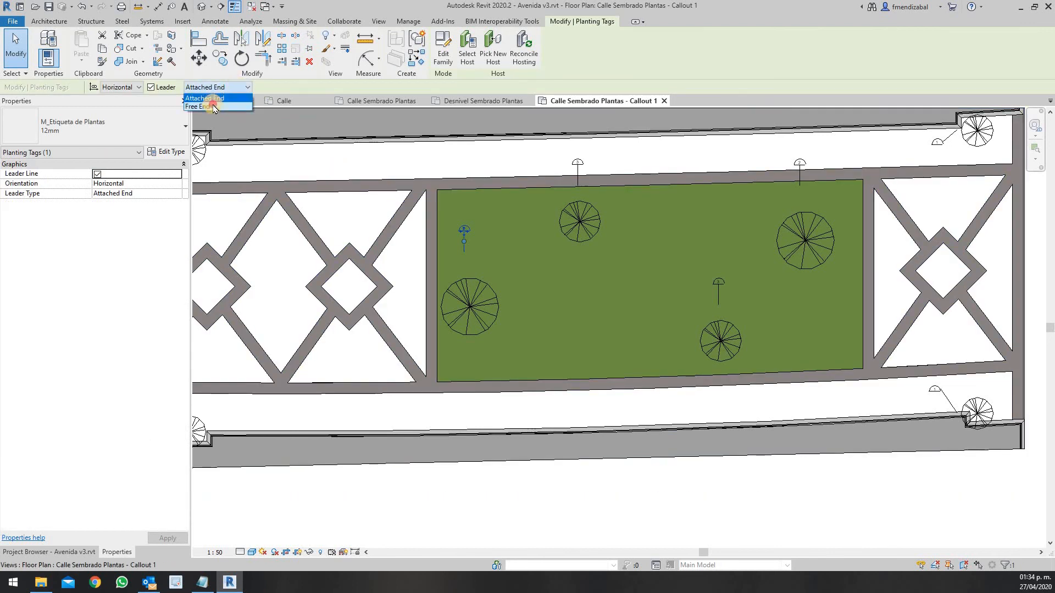
click(212, 107)
Step: Place this tag's leader end at the Fresno's lower edge and its head in the white strip below the green rectangle
drag(463, 248, 468, 273)
drag(464, 232, 413, 290)
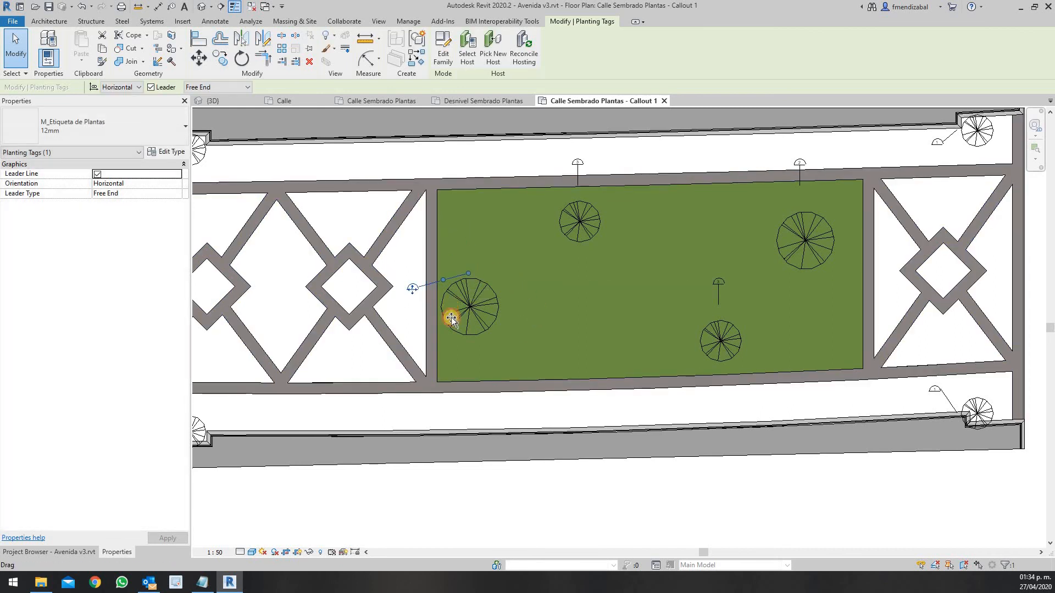
mouse_move(451, 319)
mouse_down()
mouse_move(447, 337)
mouse_move(456, 336)
mouse_up()
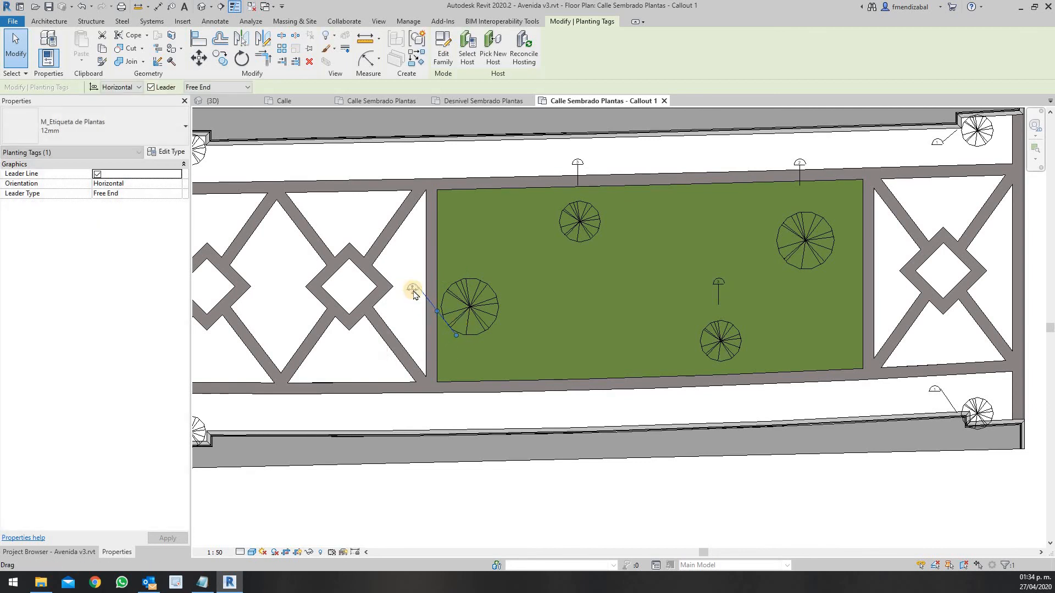
mouse_move(413, 289)
mouse_down()
mouse_move(400, 402)
mouse_move(438, 412)
mouse_up()
click(528, 401)
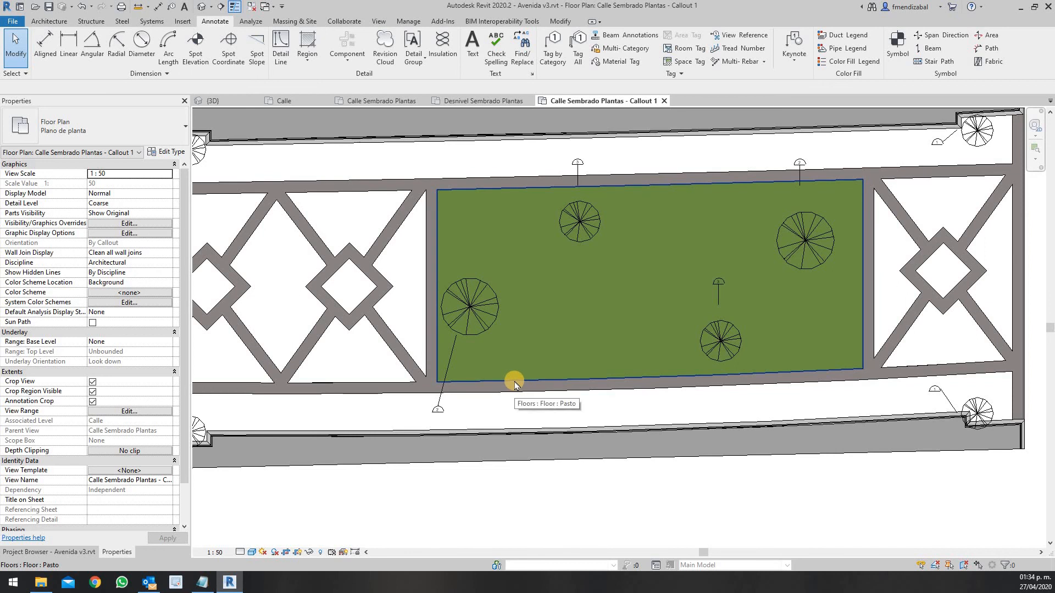
Step: Set the upper-left Abedul gris tag's leader to Free End and extend its end to the tree's left edge
scroll(329, 258, down, 3)
scroll(344, 282, up, 4)
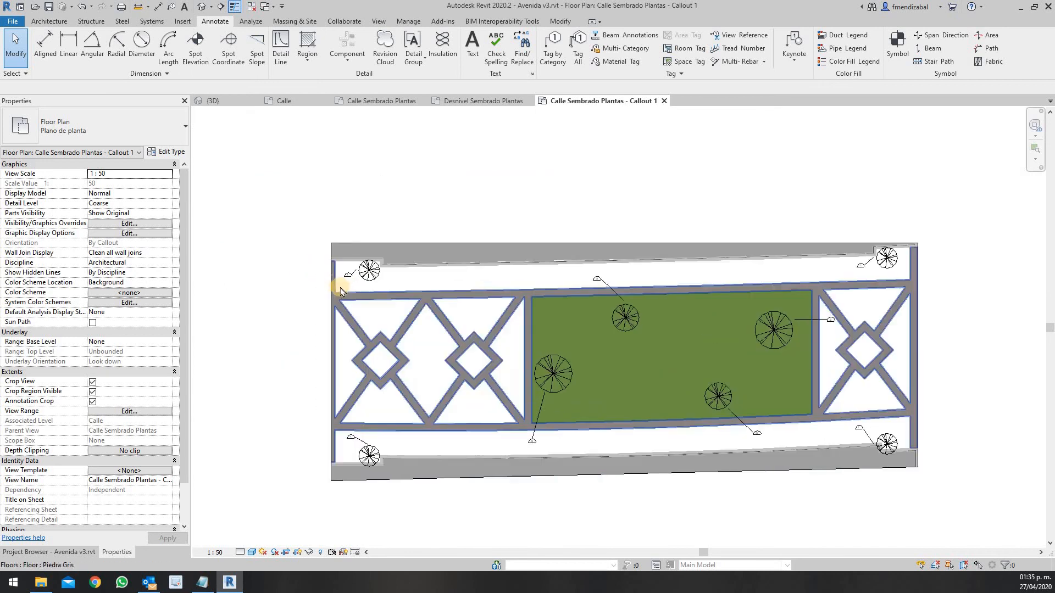
scroll(352, 275, up, 3)
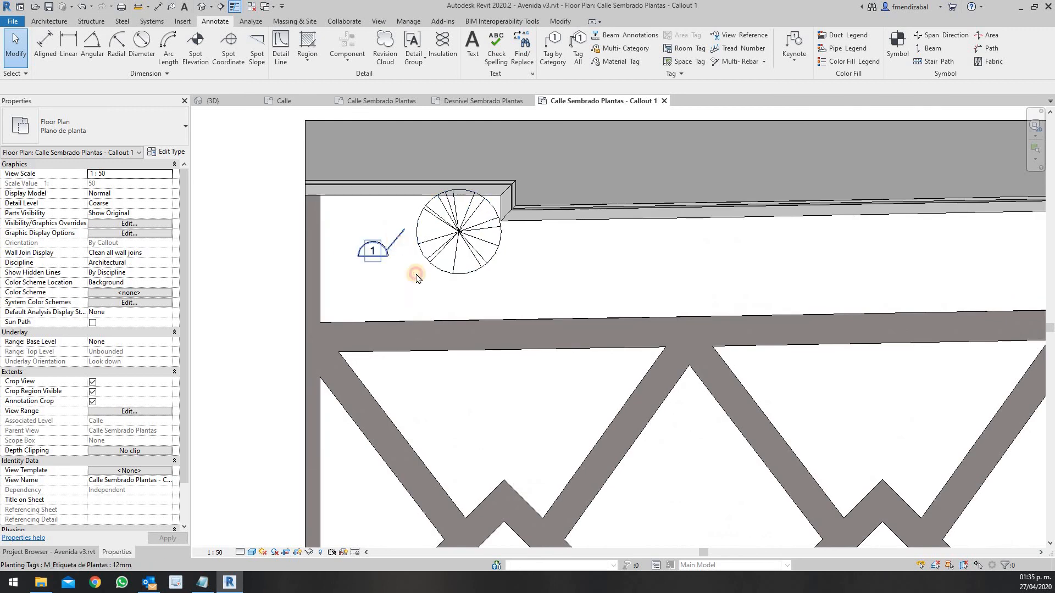
click(373, 250)
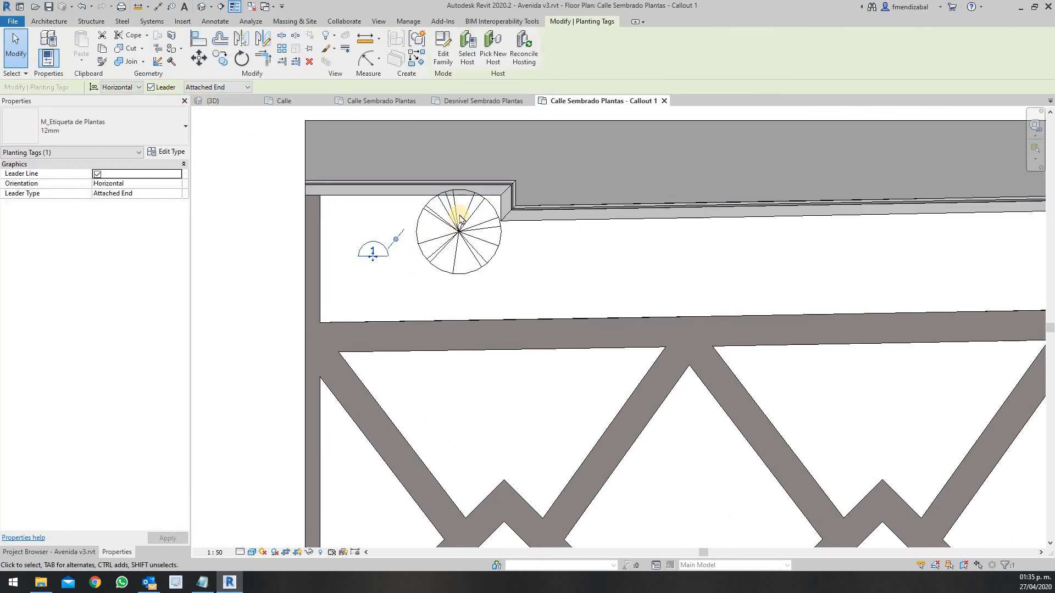
click(231, 88)
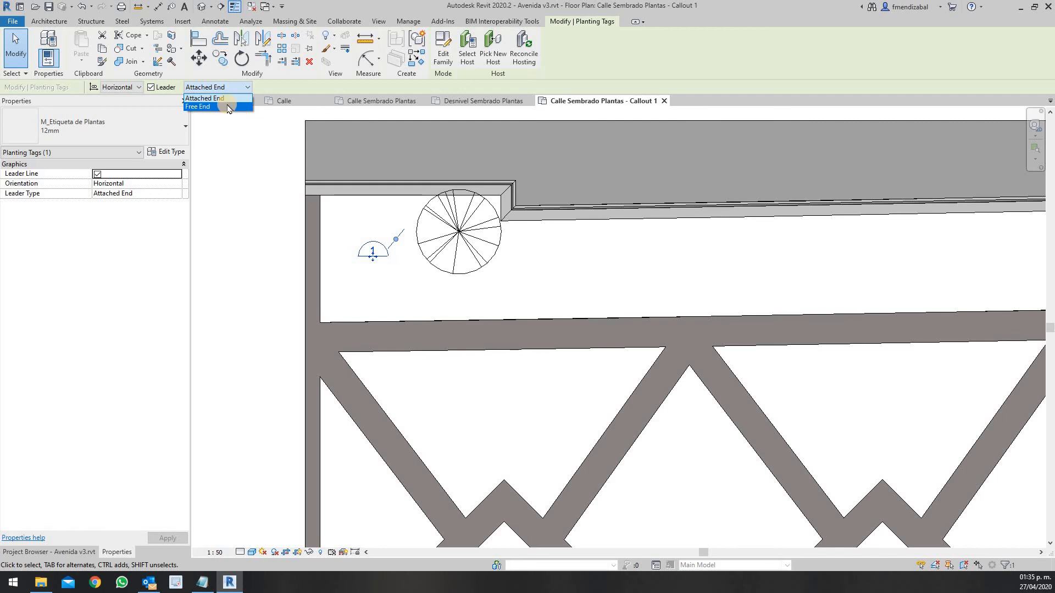
click(226, 106)
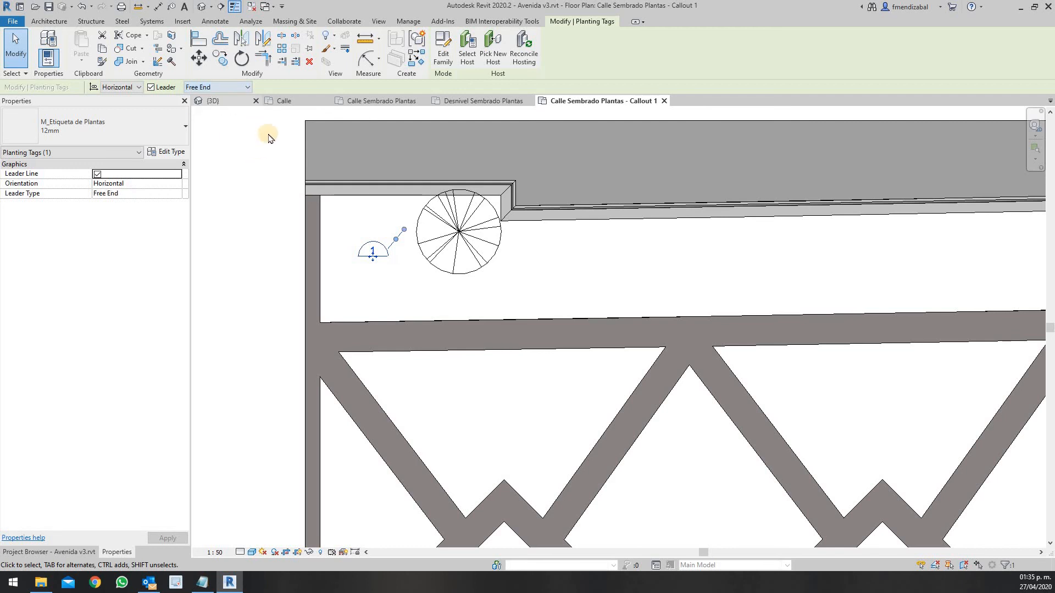
drag(404, 234, 415, 237)
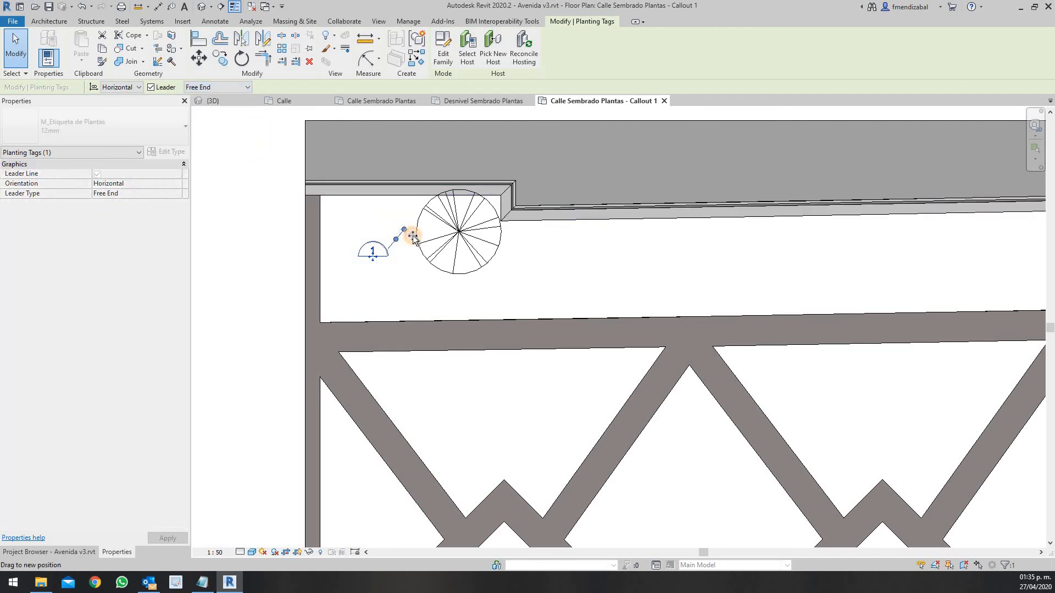
click(374, 267)
scroll(375, 246, down, 4)
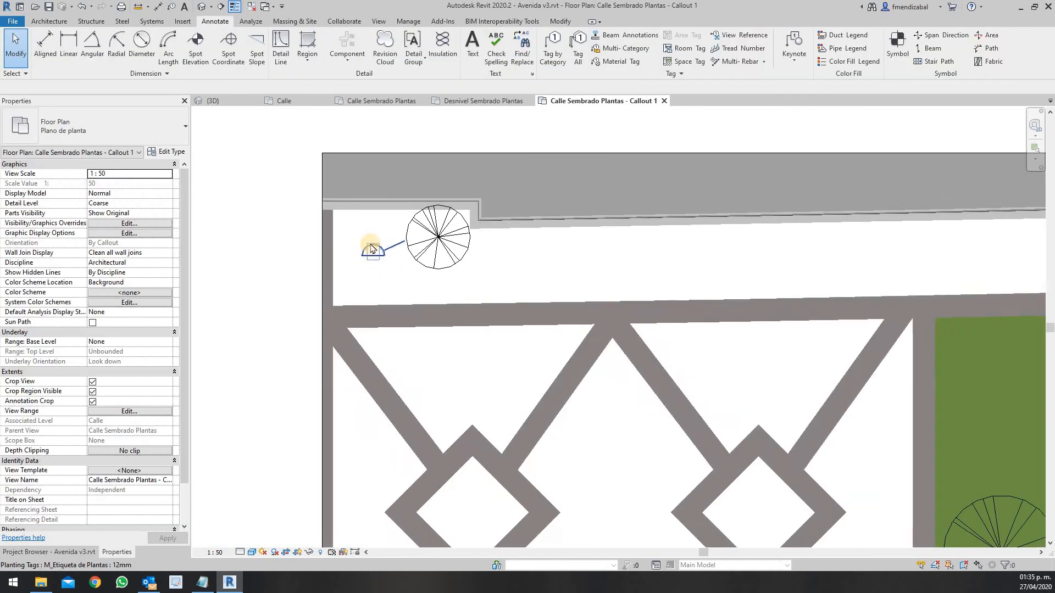
middle_drag(709, 343, 566, 334)
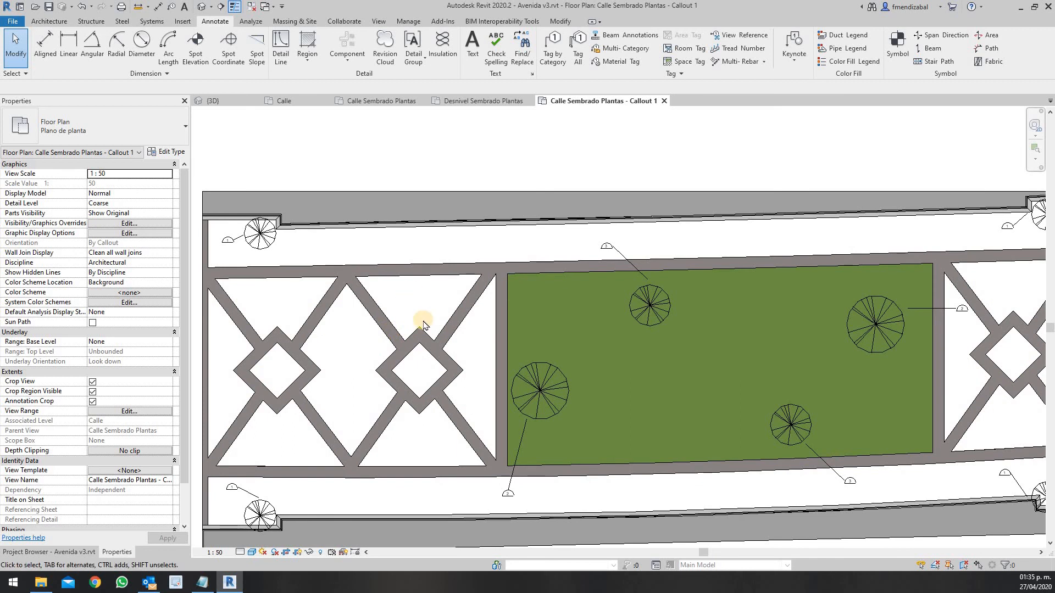
middle_drag(428, 317, 532, 280)
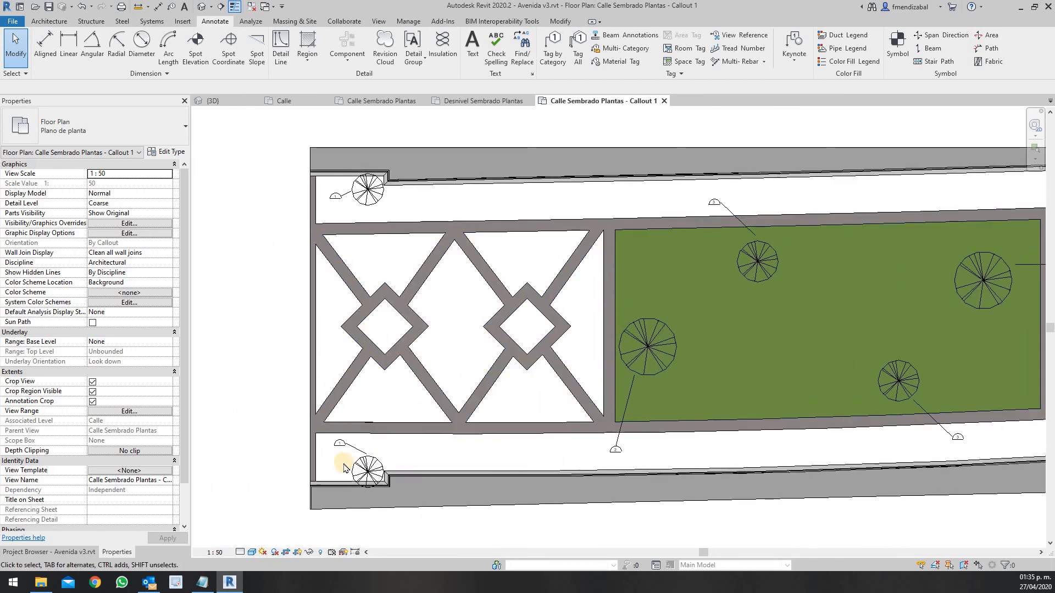
middle_drag(350, 407, 291, 385)
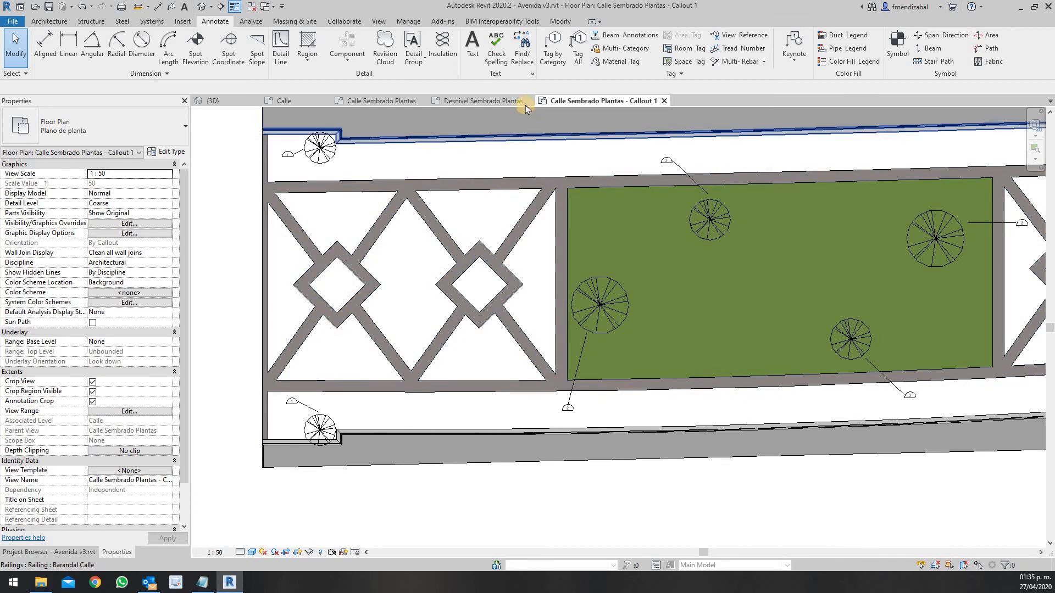
click(374, 22)
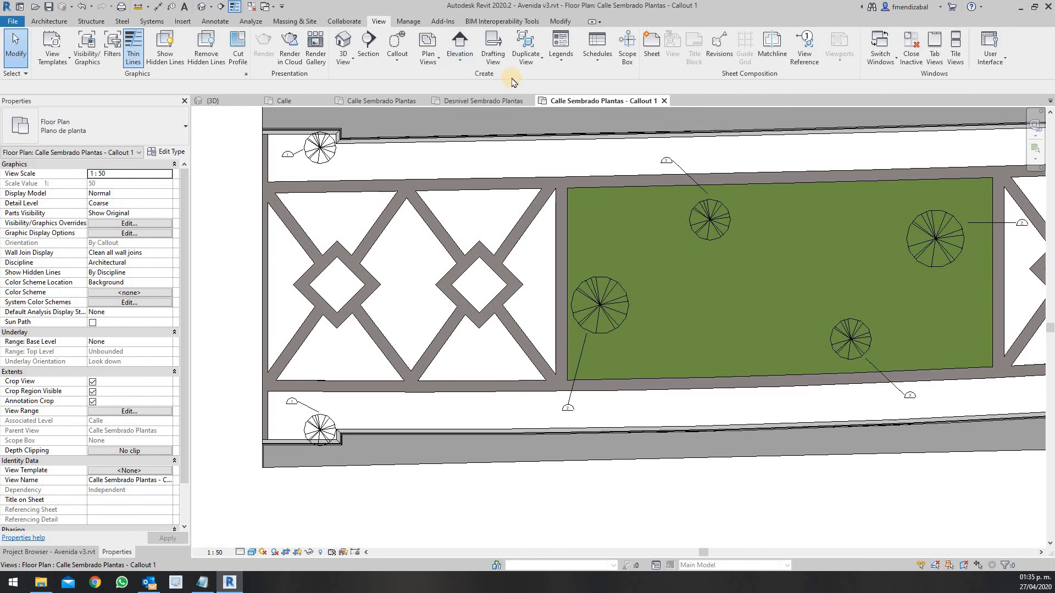
click(435, 62)
click(436, 62)
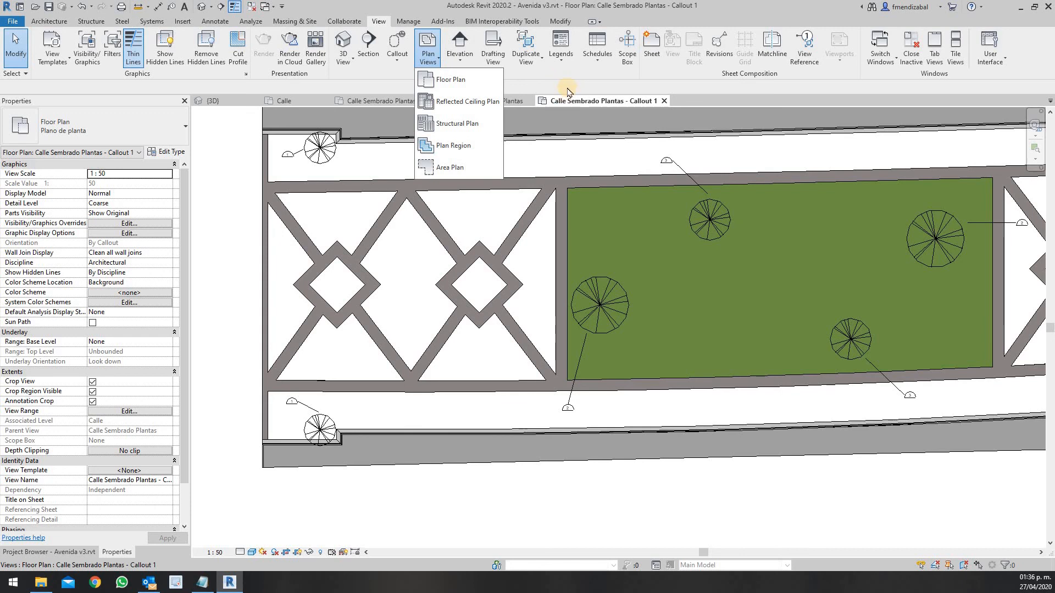
click(494, 389)
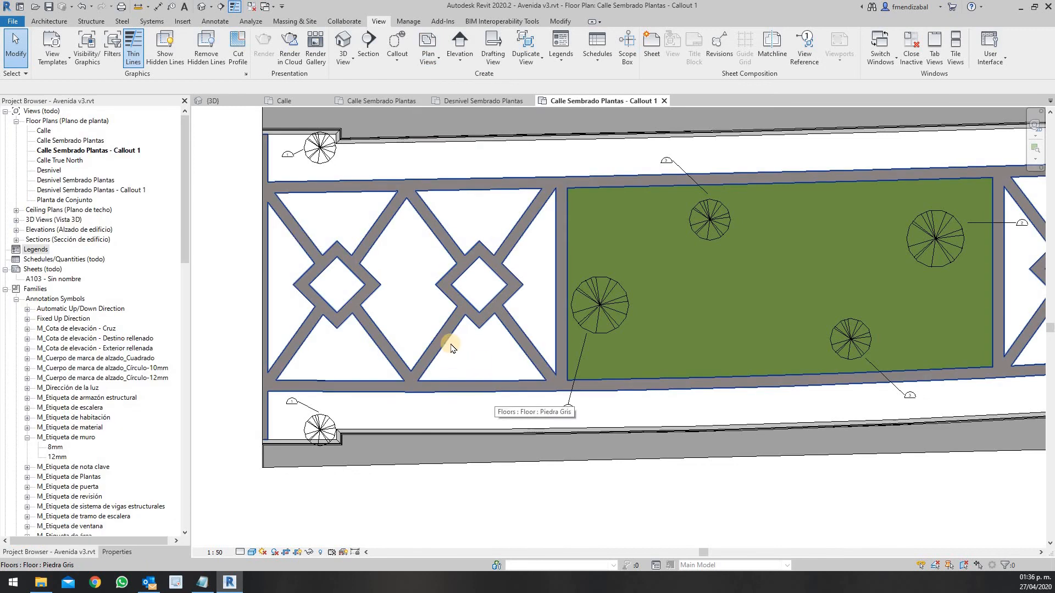
right_click(33, 251)
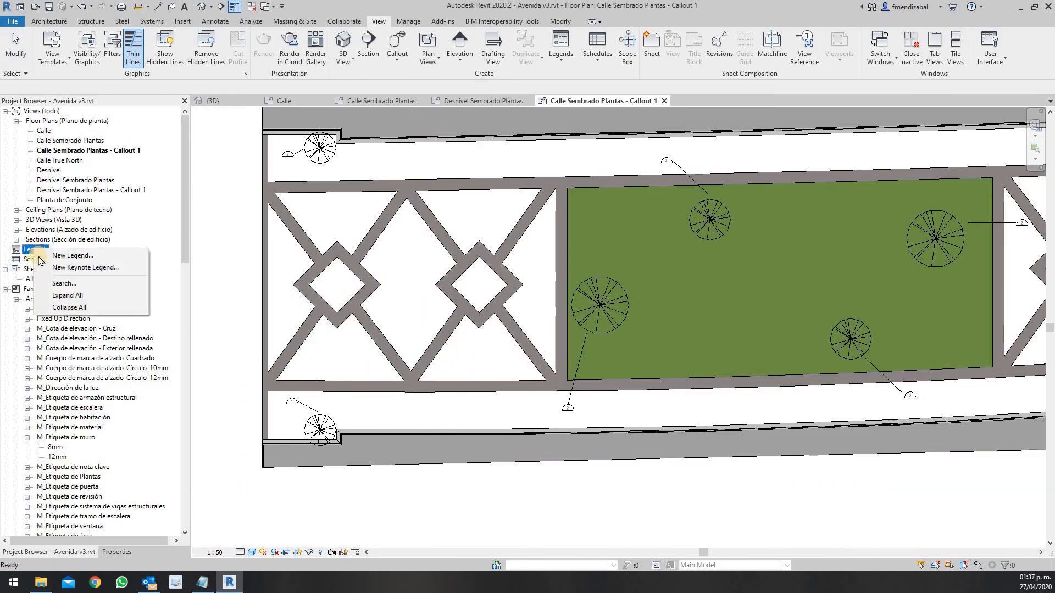
click(68, 256)
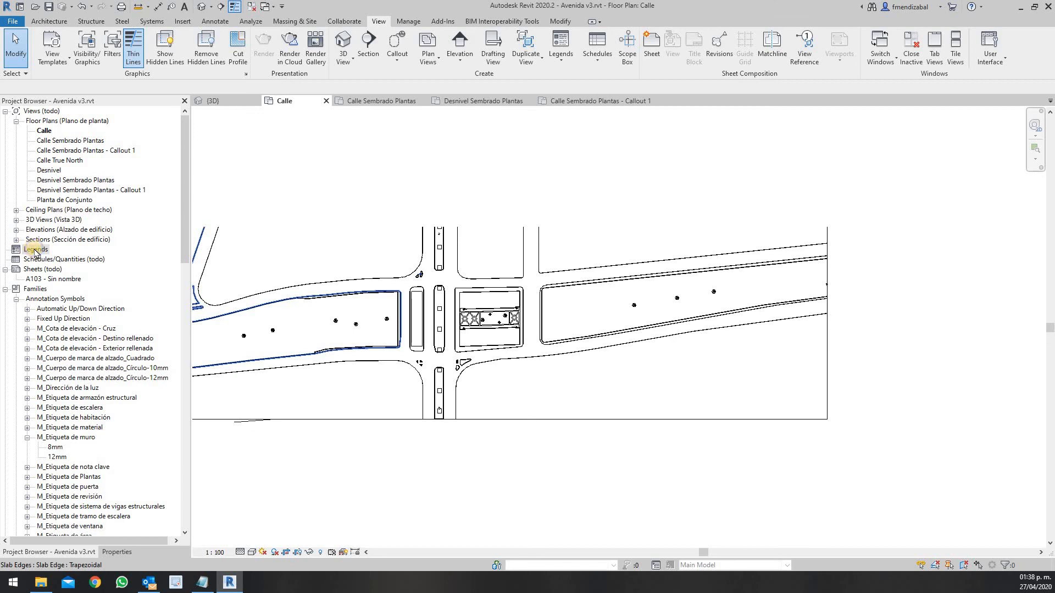
right_click(35, 252)
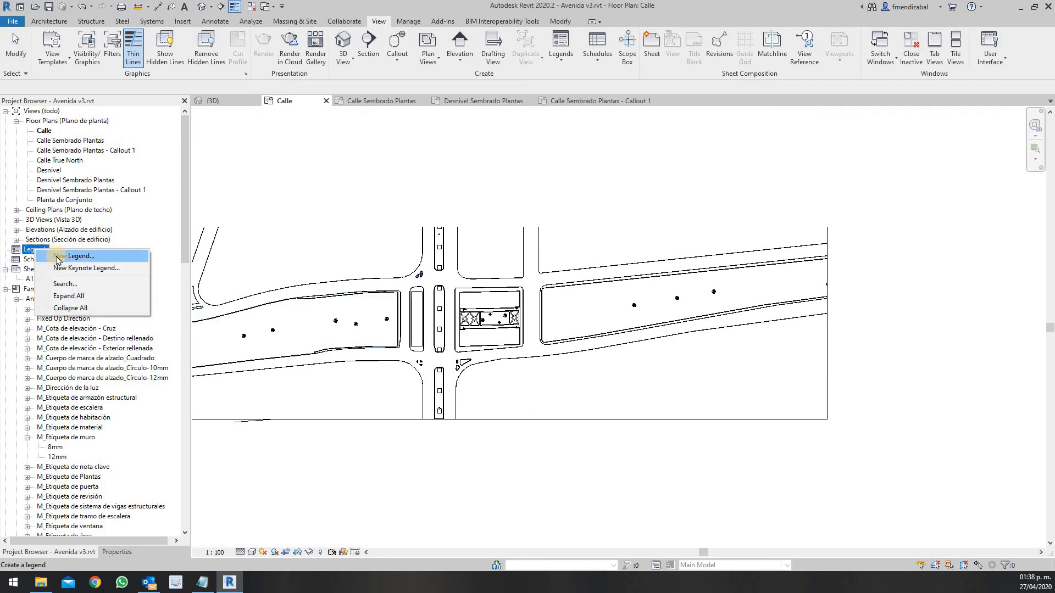
click(661, 97)
Step: Create a new legend view named Planting at 1:50 scale
click(561, 65)
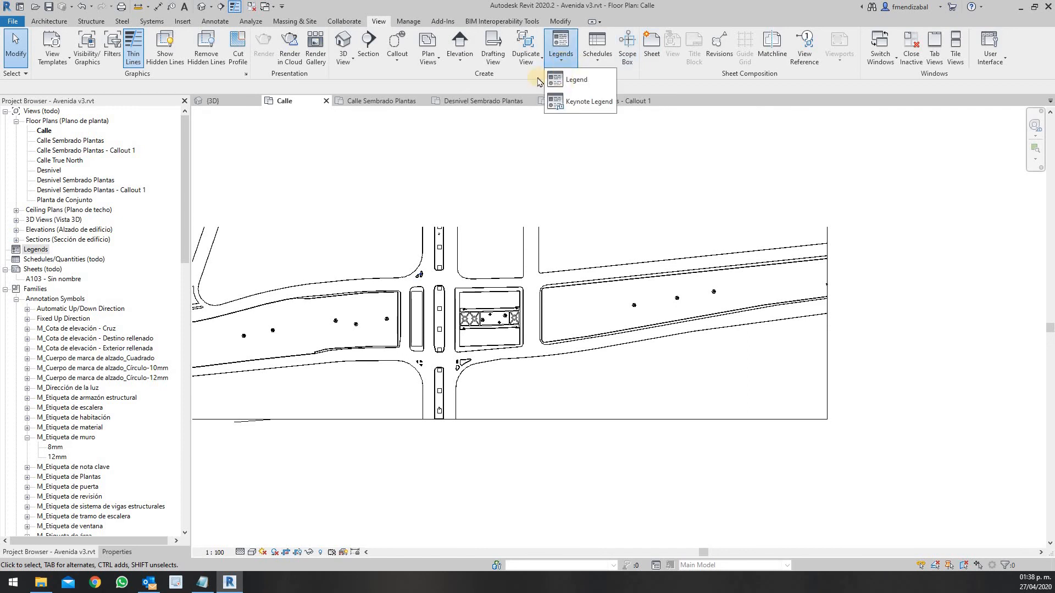
click(570, 83)
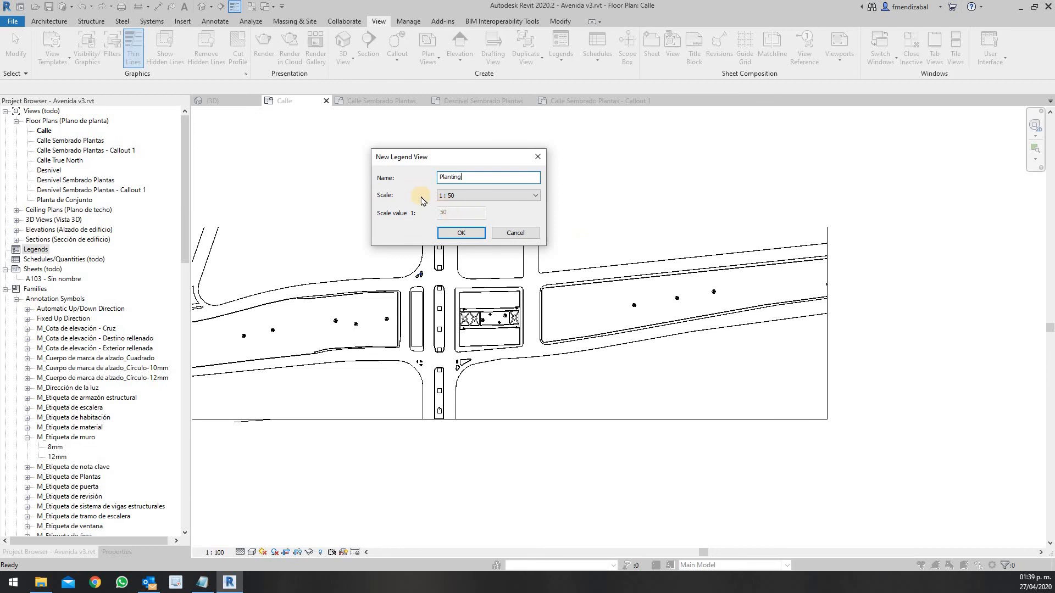
click(453, 234)
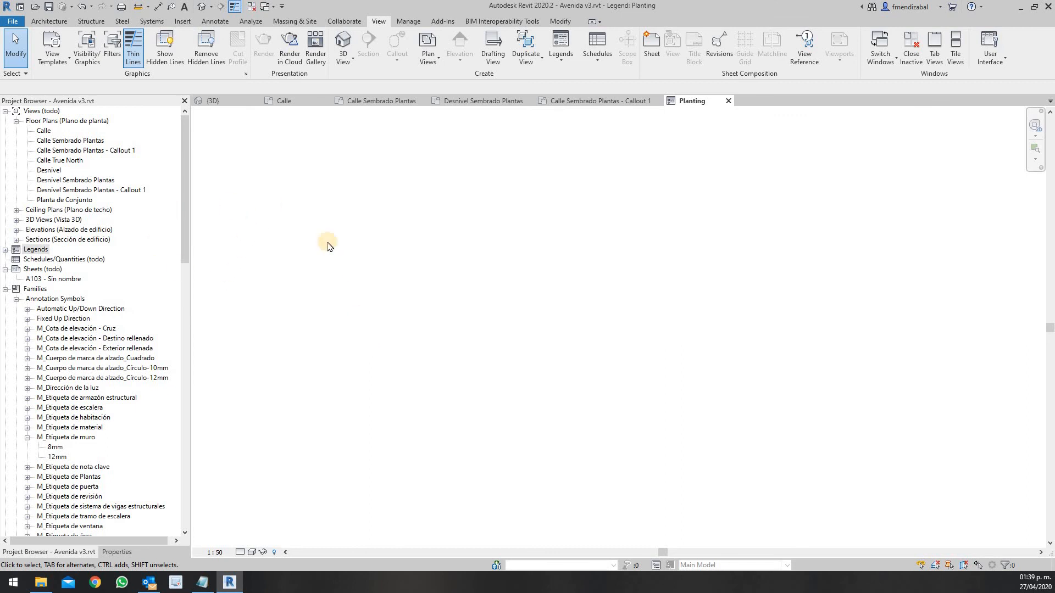
Step: Place a Floor Plan legend component of the Abedul gris - 3,1 metros tree in the Planting legend
click(215, 21)
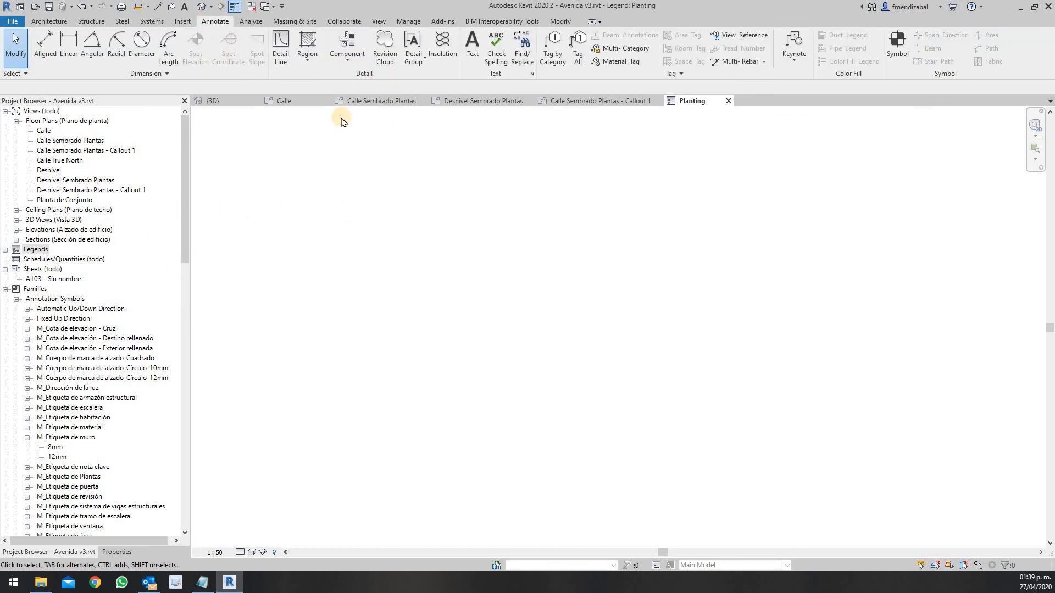
click(347, 65)
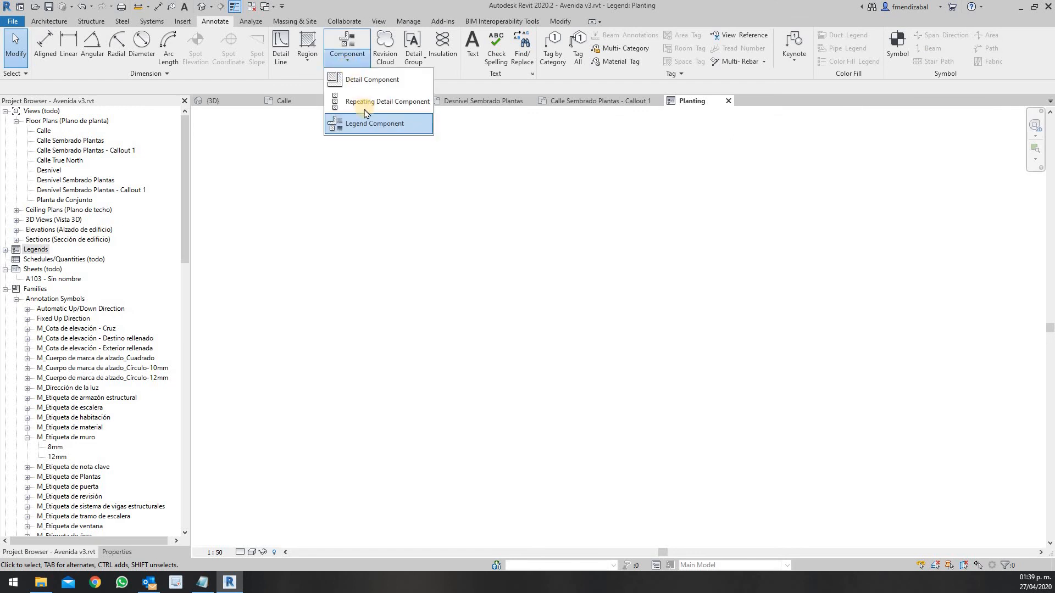
click(392, 125)
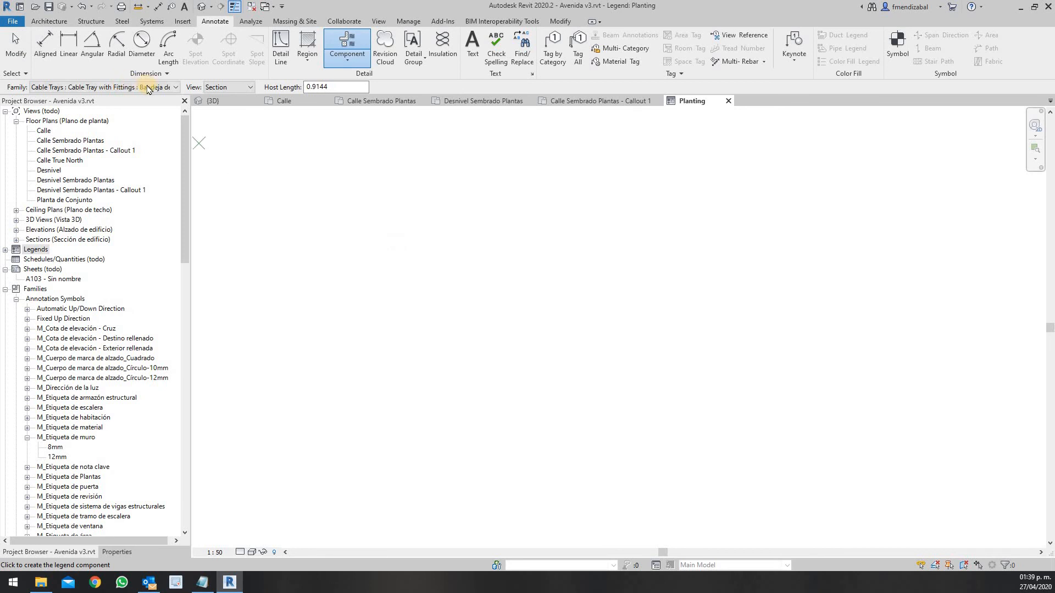
click(175, 87)
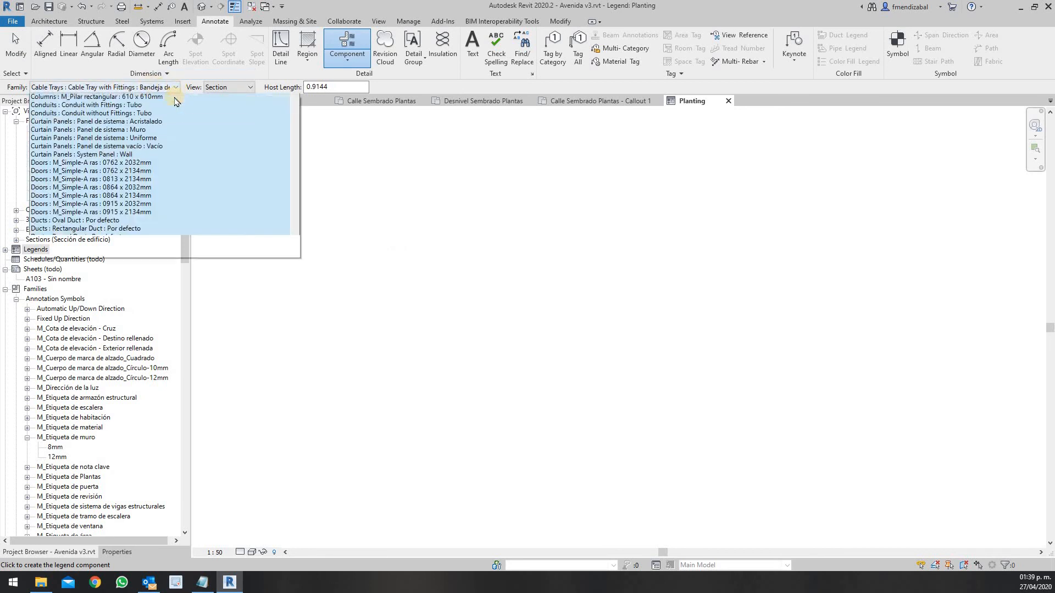
scroll(180, 234, down, 5)
scroll(180, 236, down, 9)
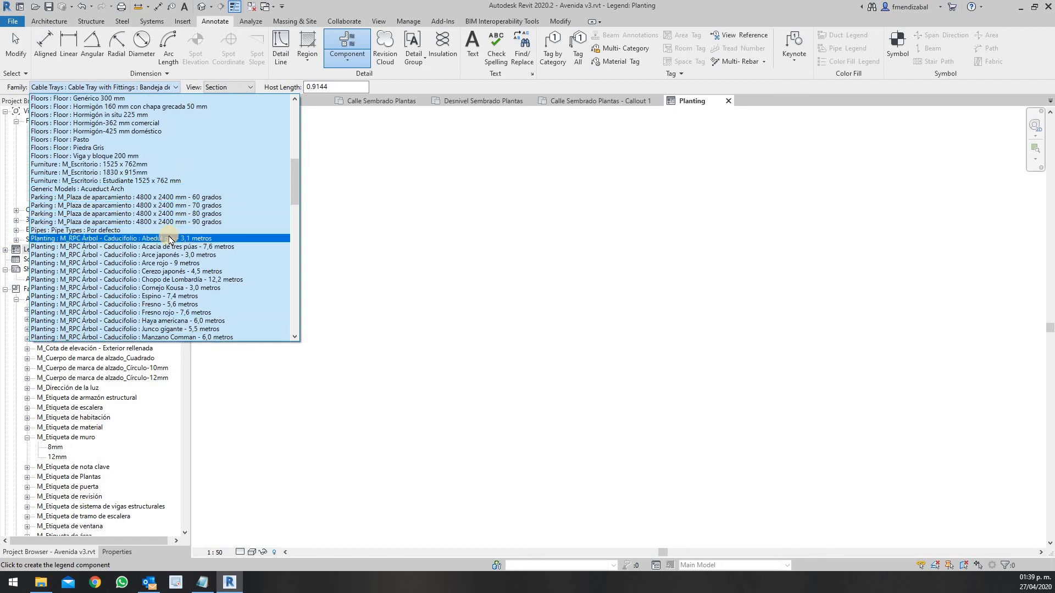
click(392, 281)
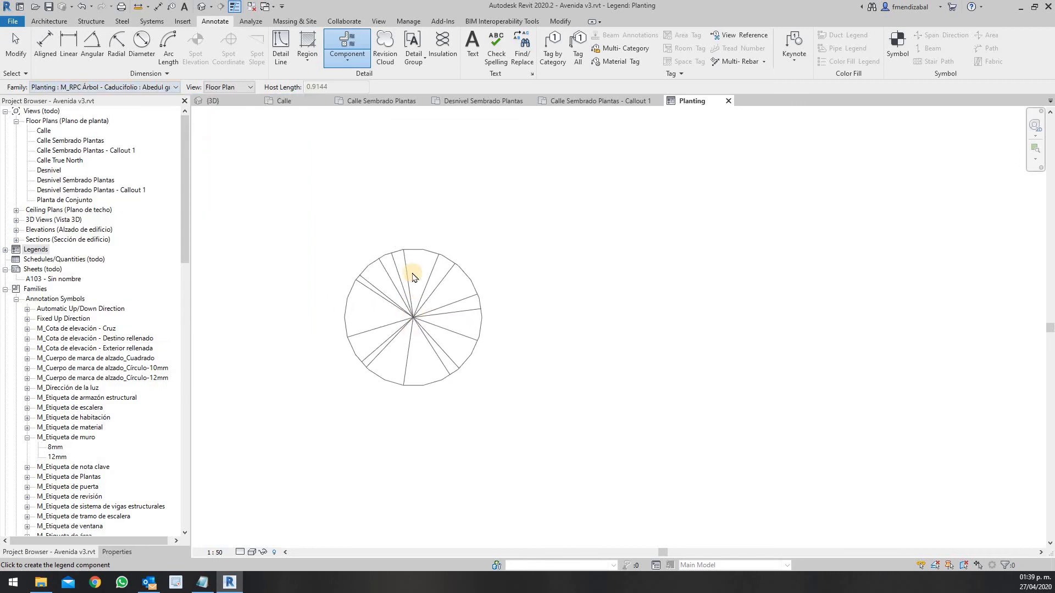
scroll(412, 273, down, 4)
scroll(412, 273, up, 1)
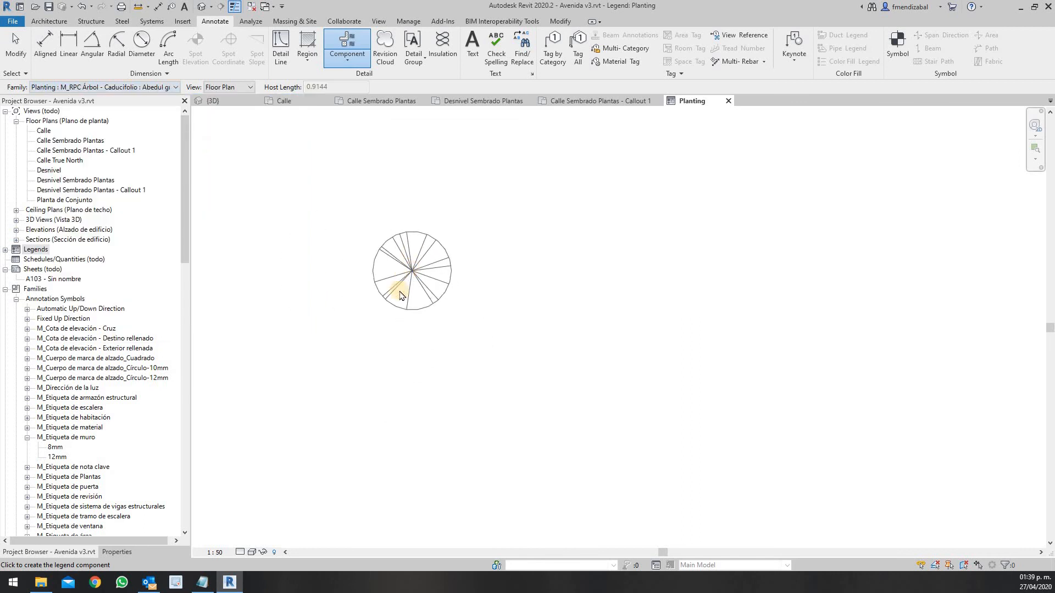
click(400, 400)
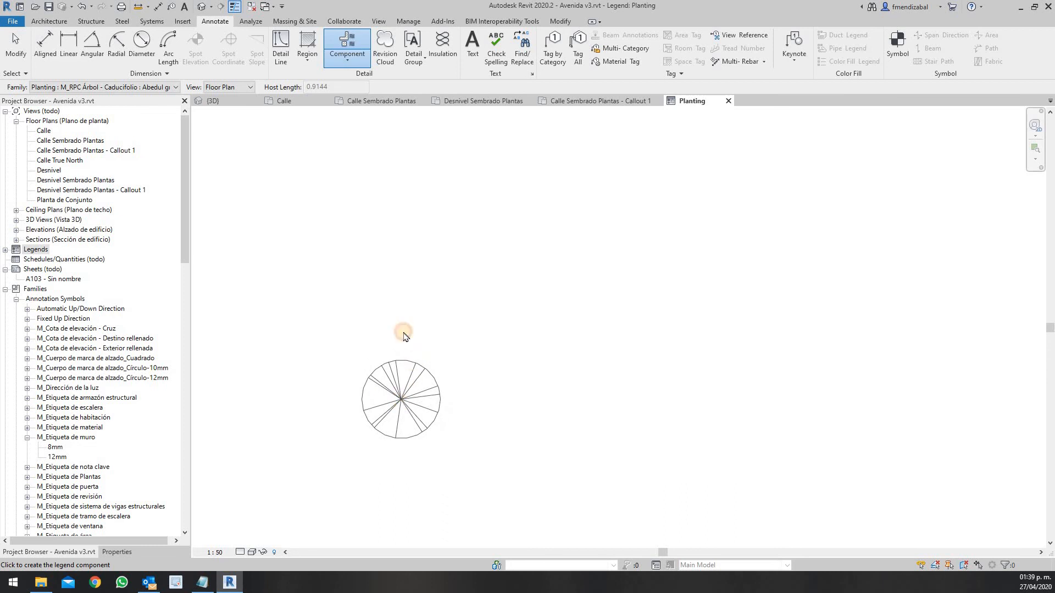
Step: Place the Abedul gris tree's front elevation as a legend component directly above its plan symbol
click(250, 87)
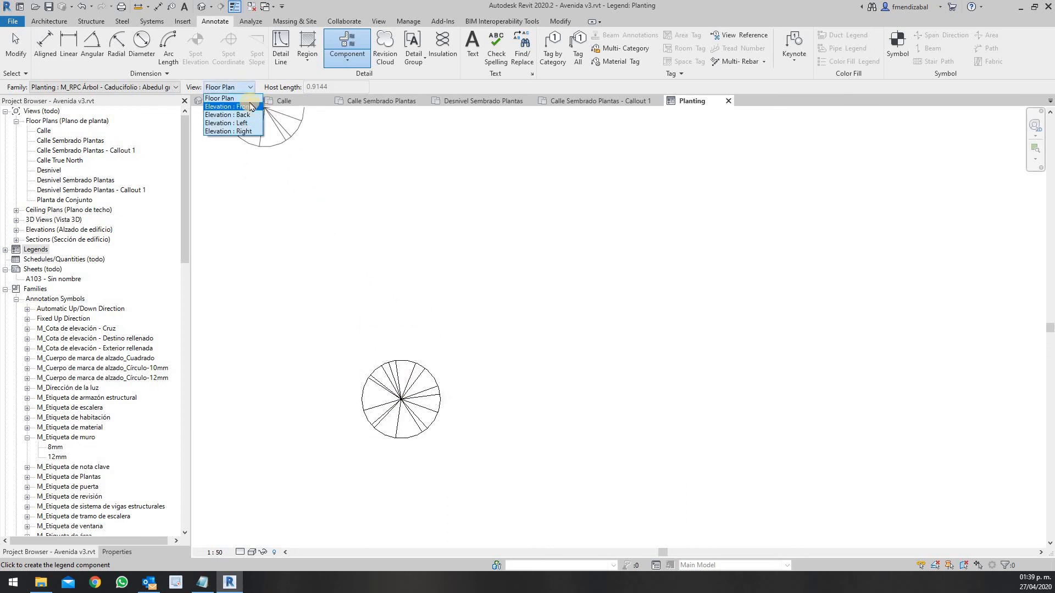
click(250, 106)
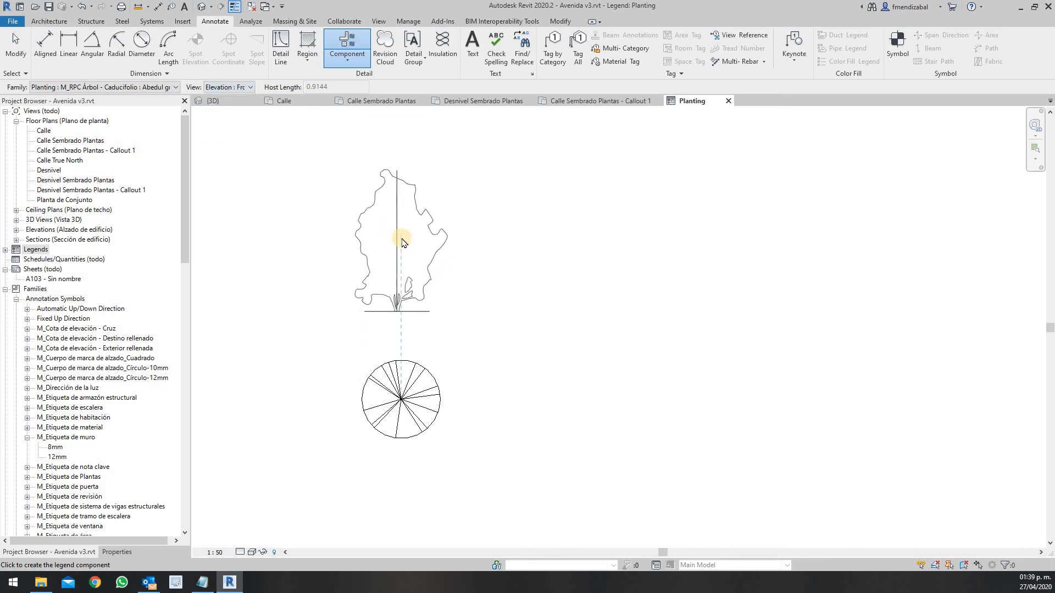
click(402, 232)
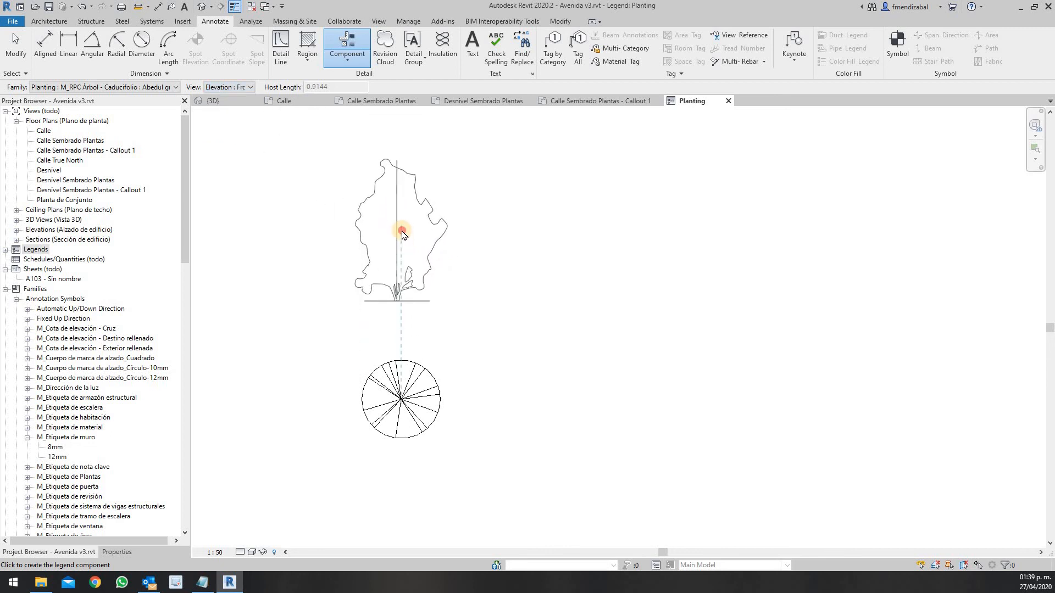
Step: Place a Floor Plan legend component of the Fresno - 5,6 metros tree to the right of the Abedul gris plan symbol
click(132, 88)
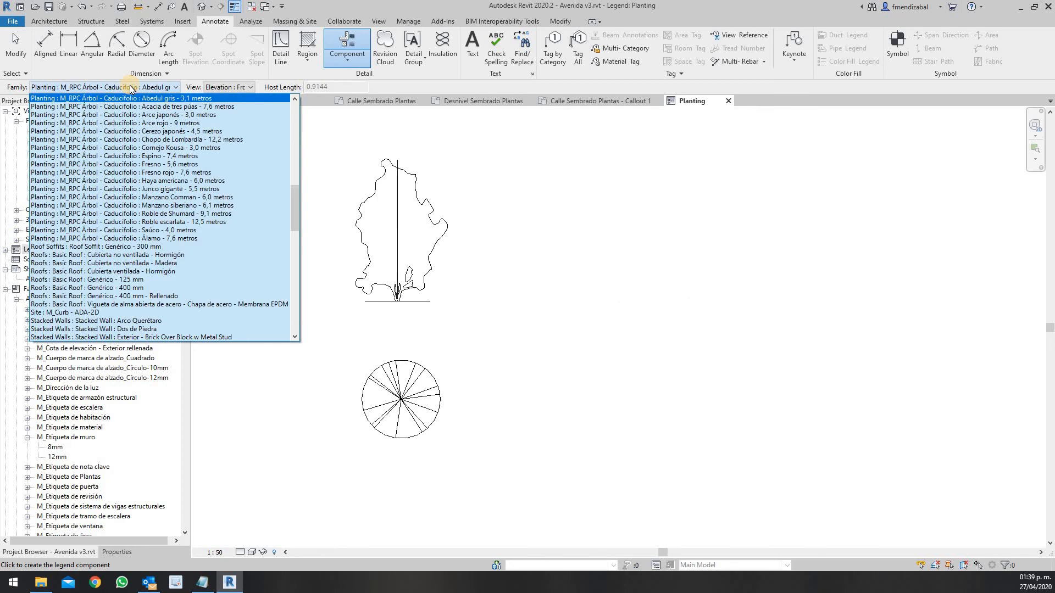
click(134, 164)
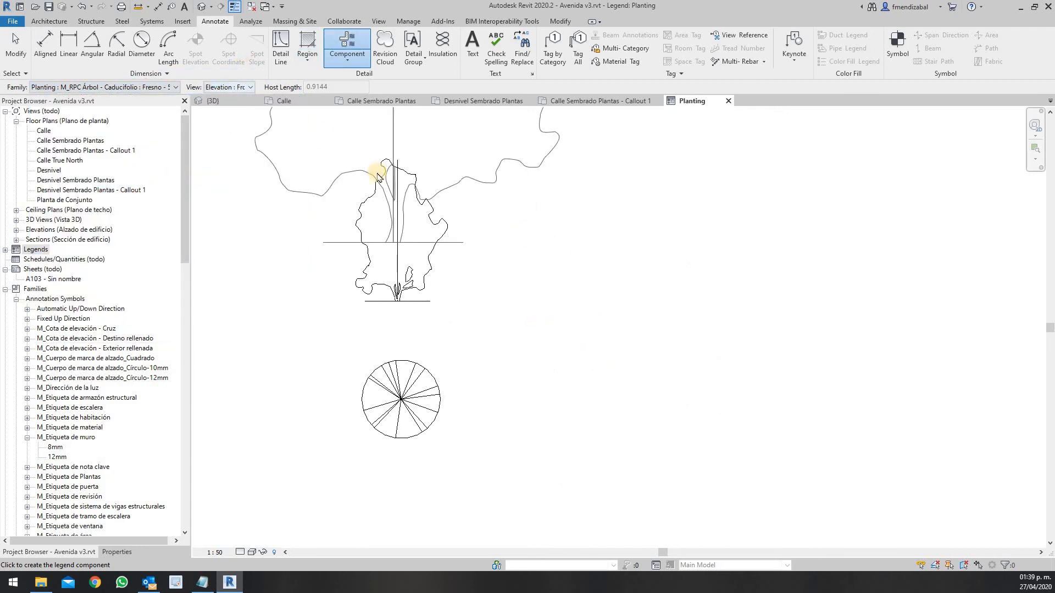
click(229, 88)
click(235, 99)
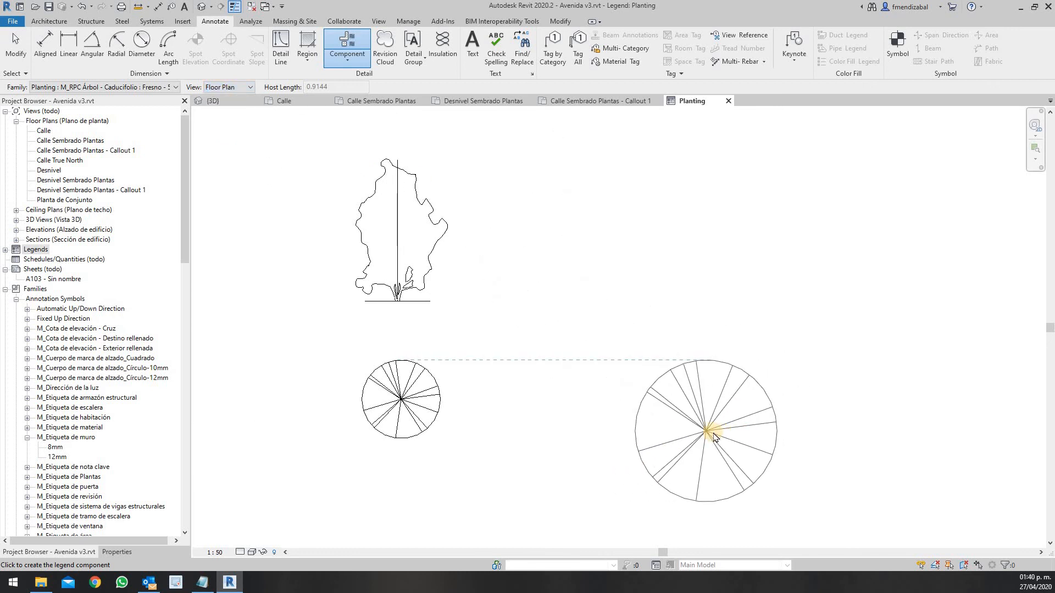
click(713, 432)
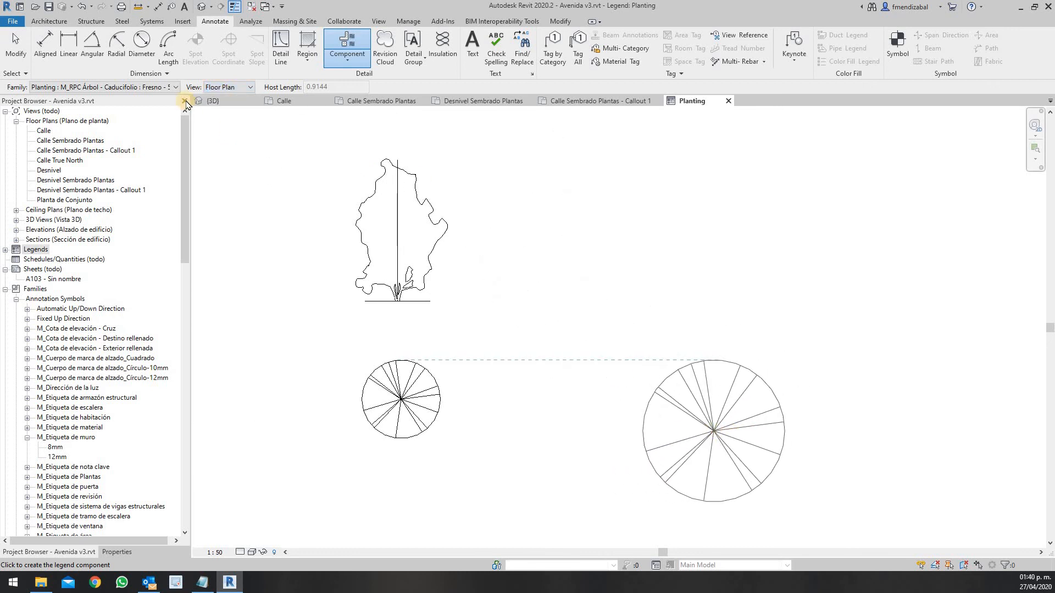
Step: Place the Fresno's front elevation above its plan symbol, with its base aligned to the Abedul gris elevation
click(230, 88)
click(225, 107)
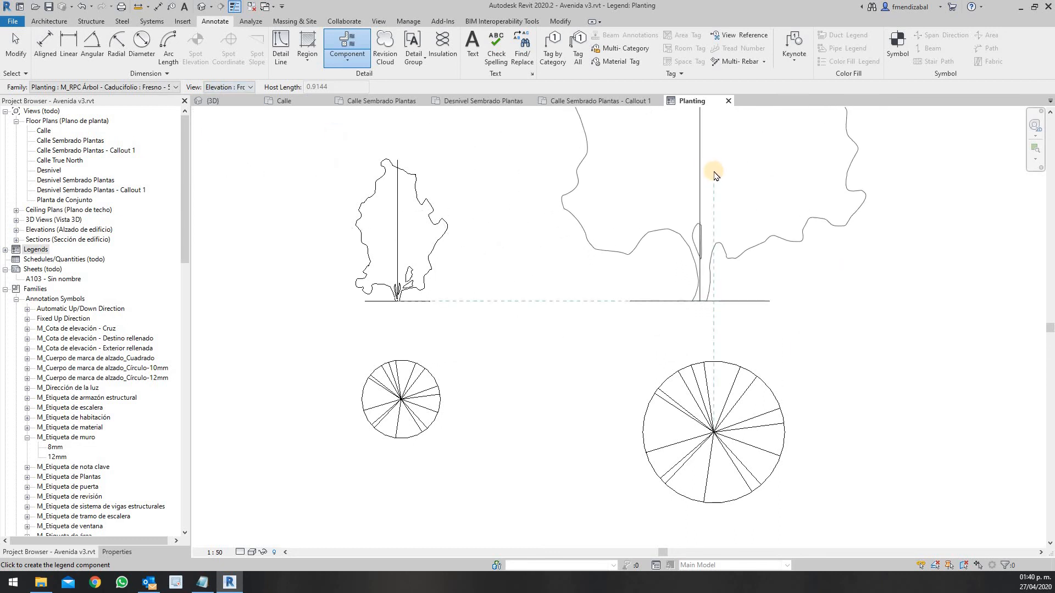
click(714, 175)
middle_drag(533, 295, 490, 344)
scroll(487, 348, down, 2)
middle_drag(588, 330, 502, 299)
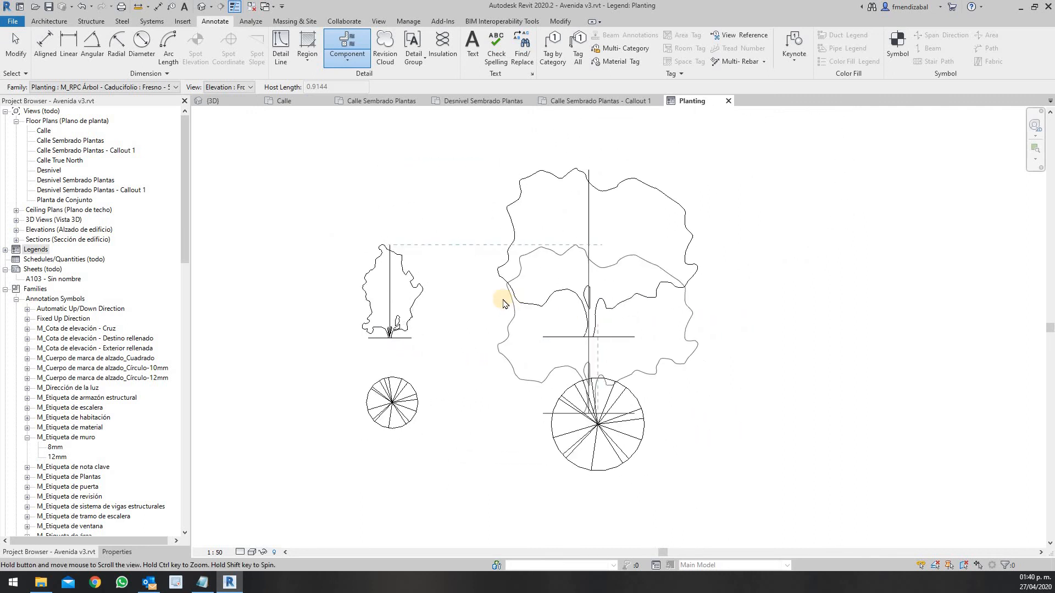
Step: Place a Floor Plan legend component of the Saúco - 4,0 metros tree to the right of the Fresno plan symbol
click(176, 87)
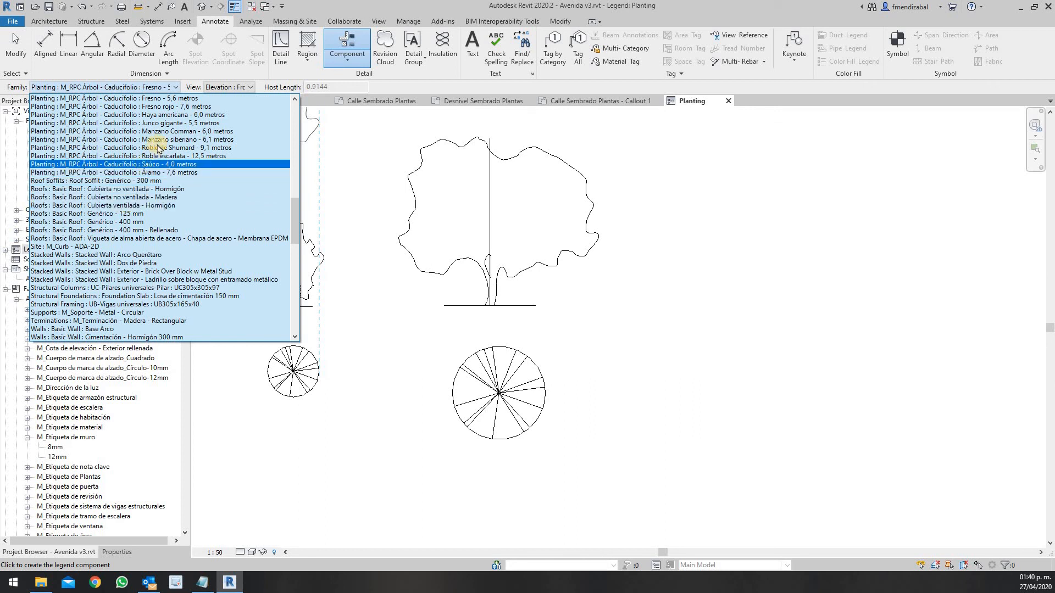
click(146, 164)
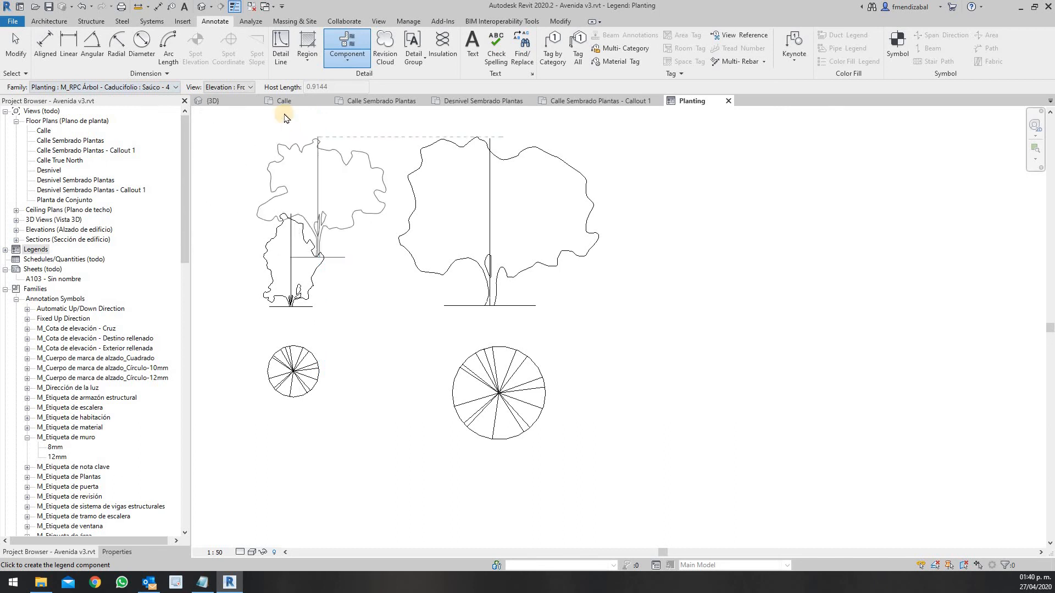
click(248, 87)
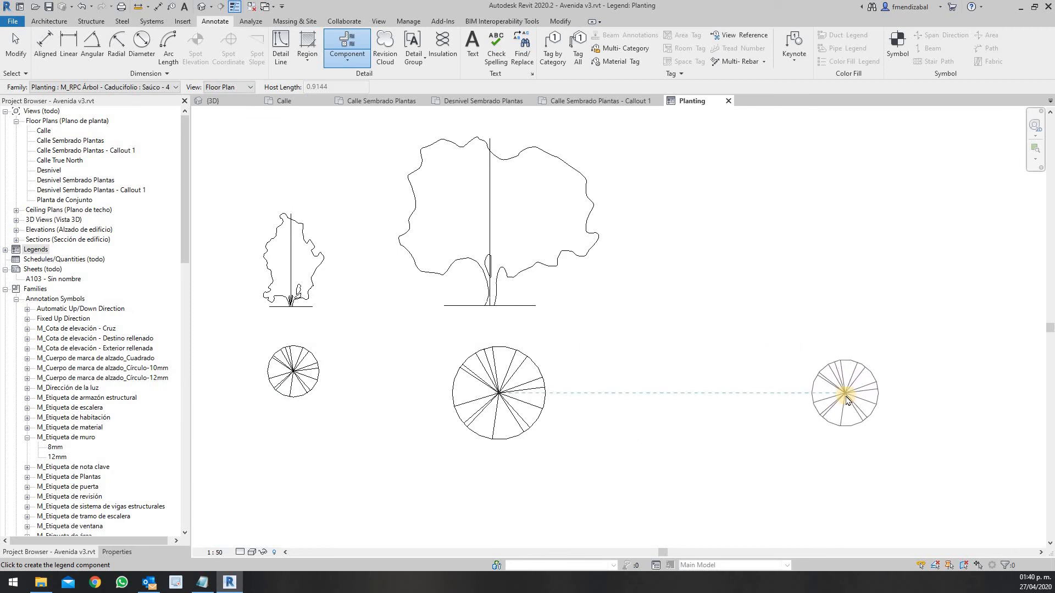
click(846, 399)
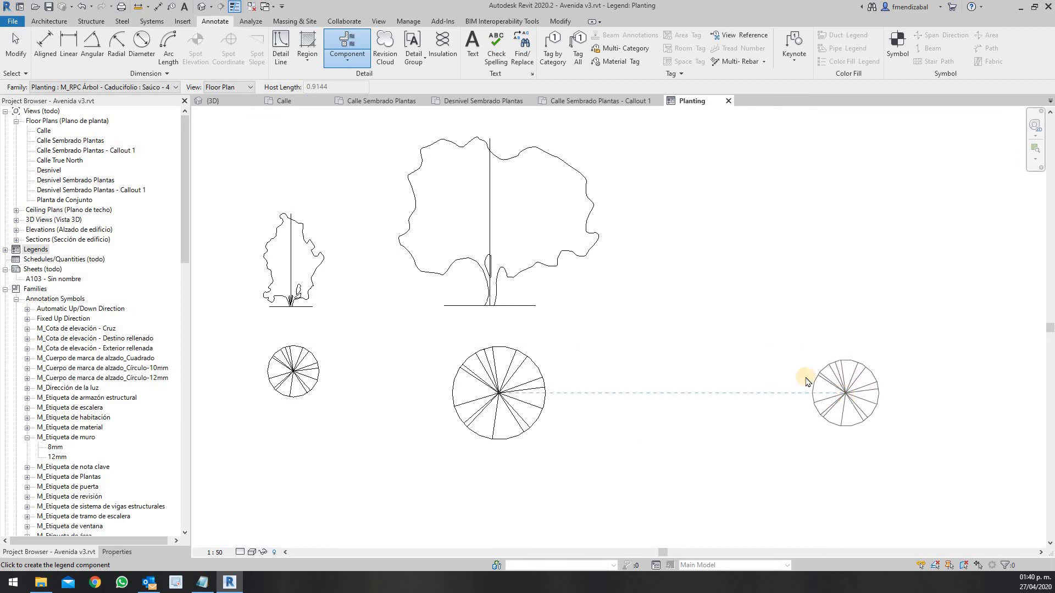
Step: Place the Saúco's front elevation above its plan symbol, with its base roughly level with the other tree elevations
click(252, 88)
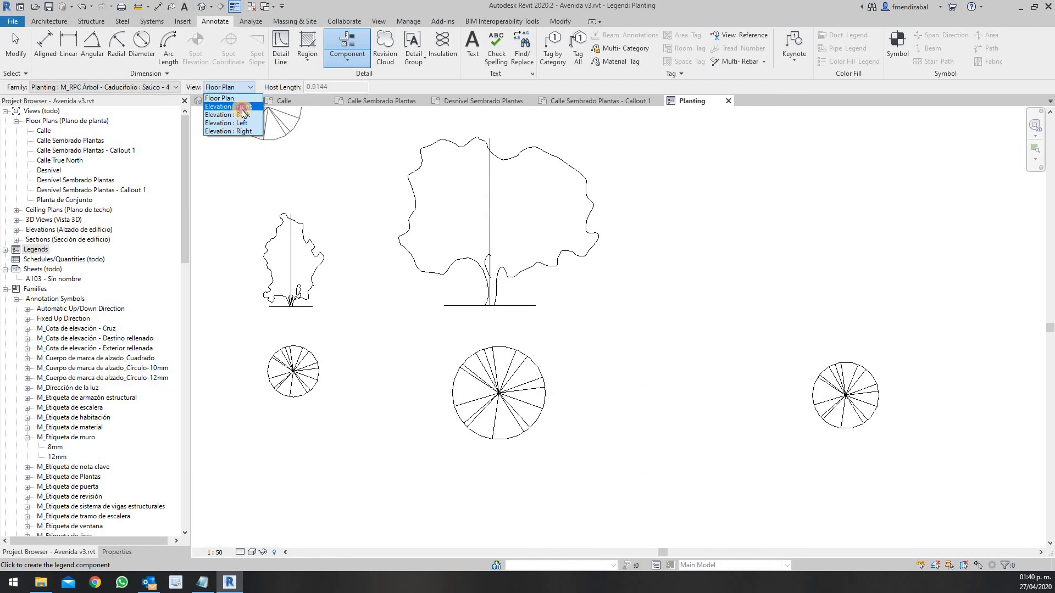
click(242, 106)
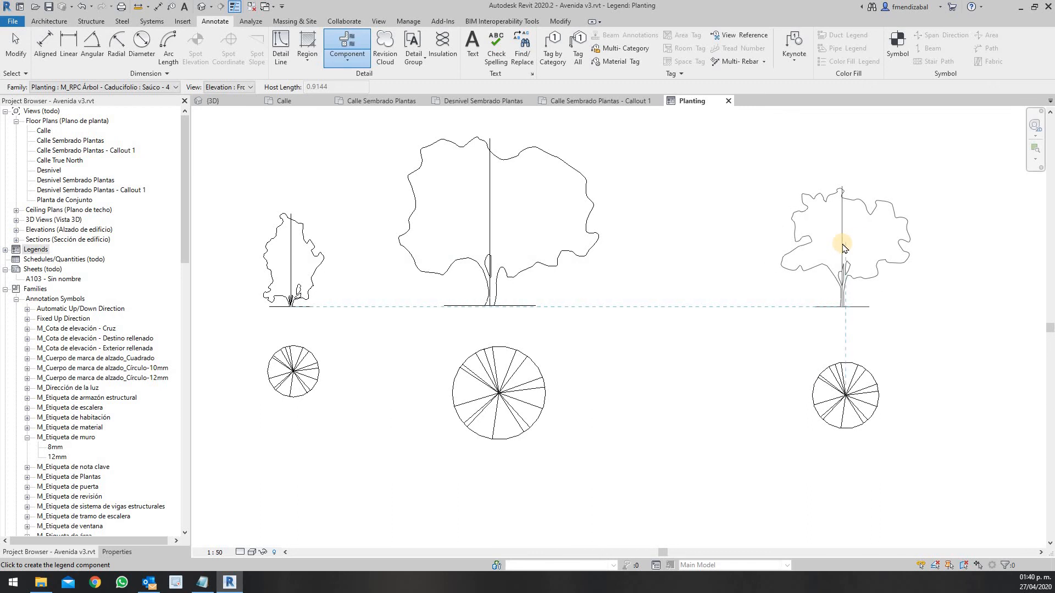
click(837, 246)
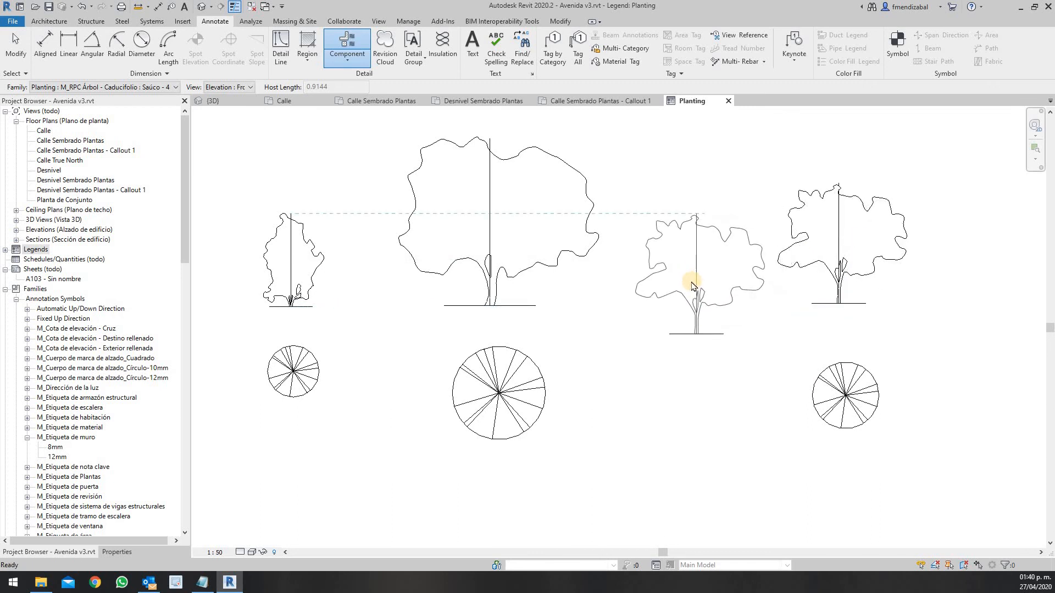
key(Escape)
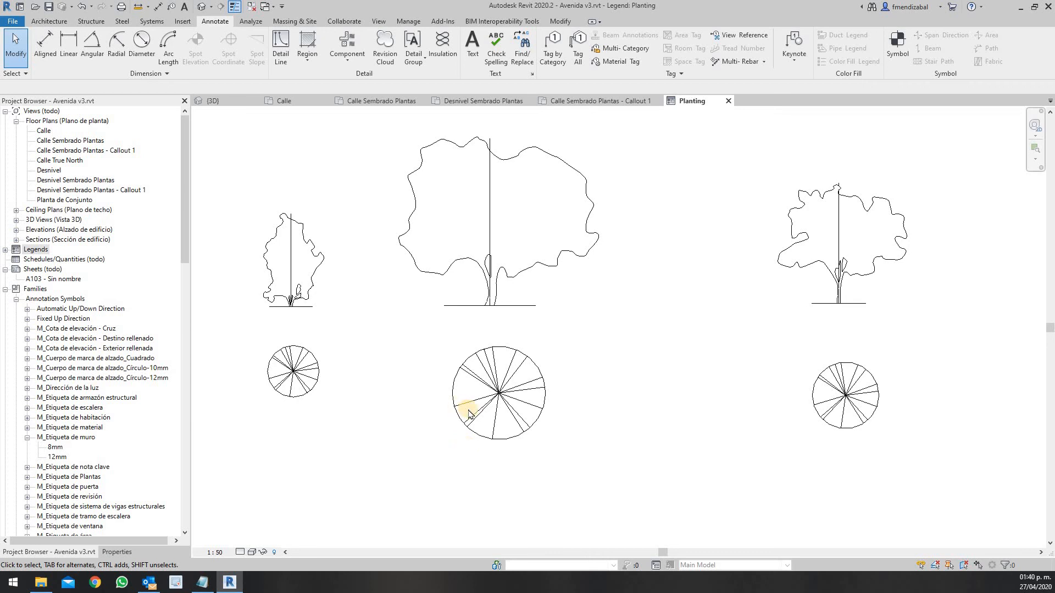
Step: Place a 12mm M_Etiqueta de Plantas symbol below the Abedul gris plan symbol in the legend
scroll(534, 381, down, 2)
middle_drag(410, 397, 454, 395)
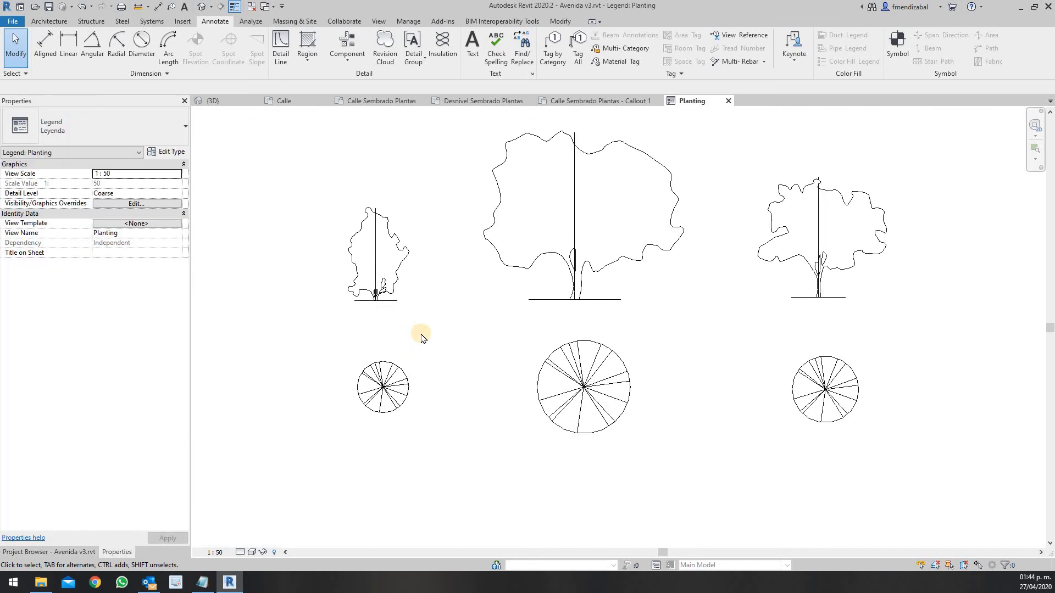
click(366, 209)
click(896, 41)
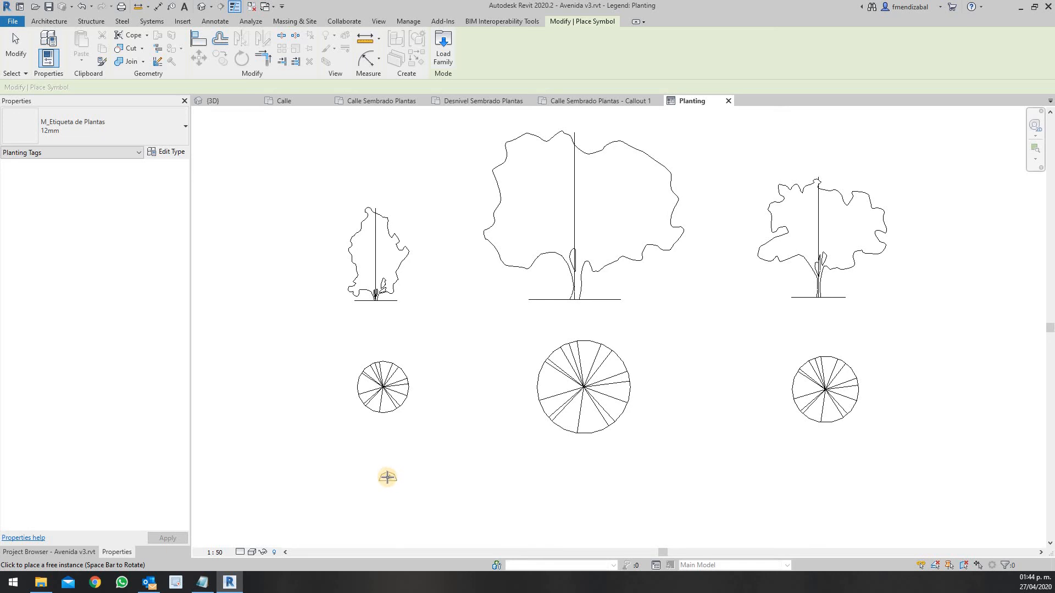
click(387, 477)
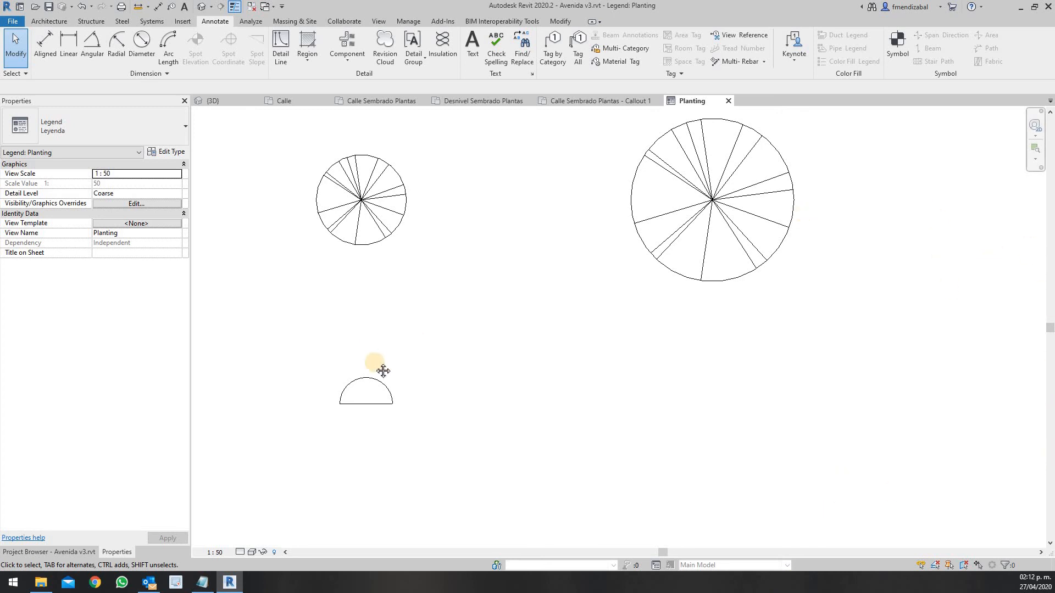
middle_drag(331, 388, 337, 378)
scroll(336, 366, down, 1)
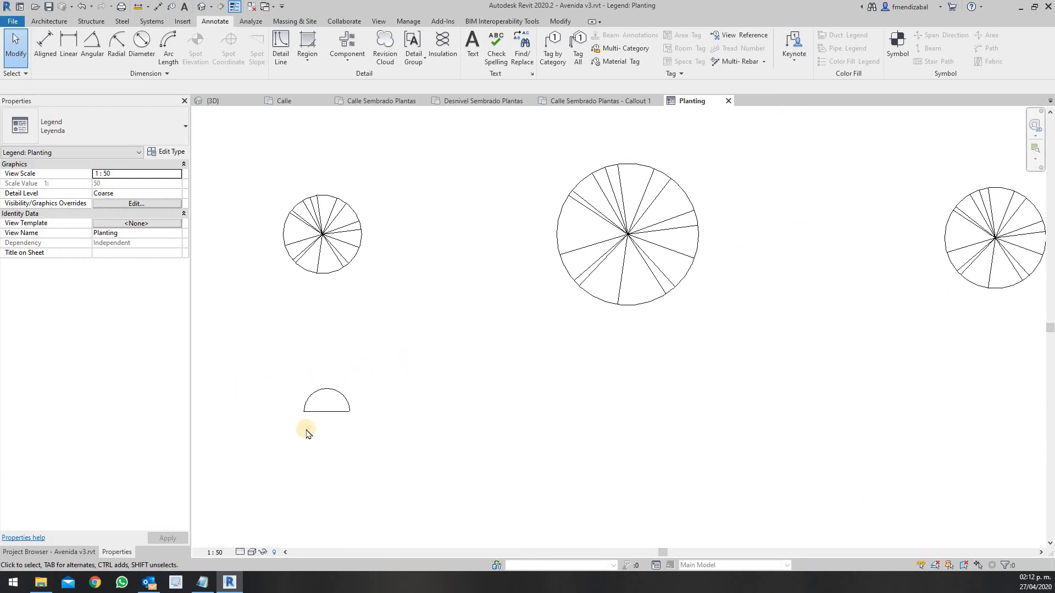
scroll(306, 428, up, 1)
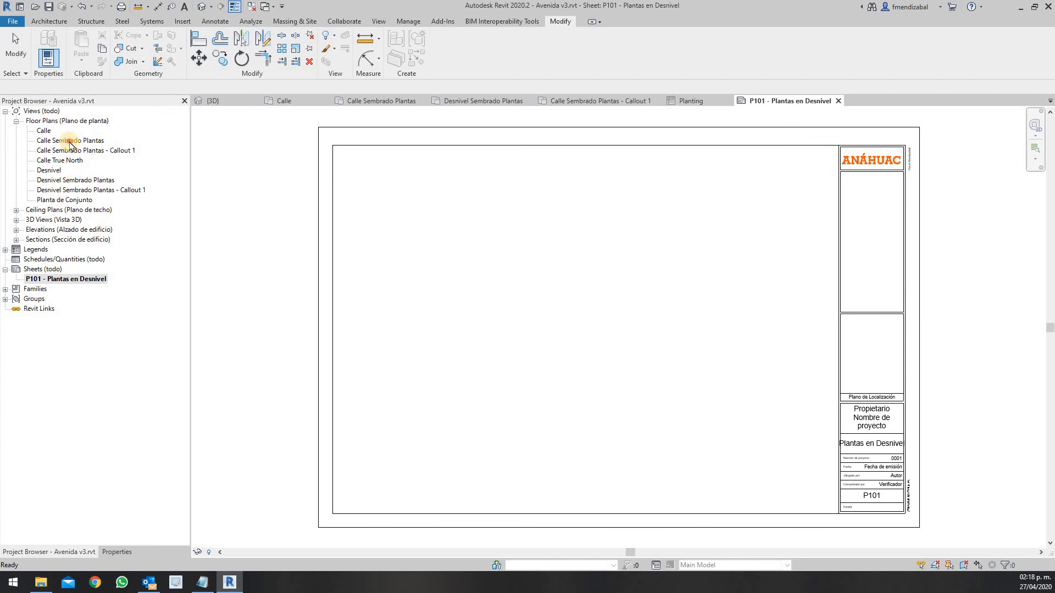
click(71, 140)
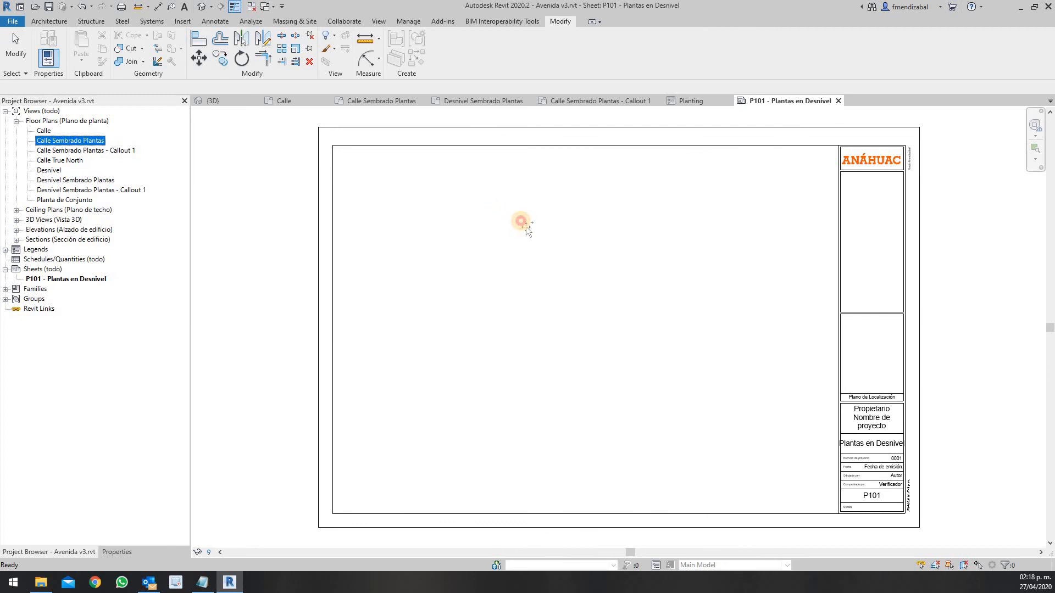
drag(525, 226, 529, 231)
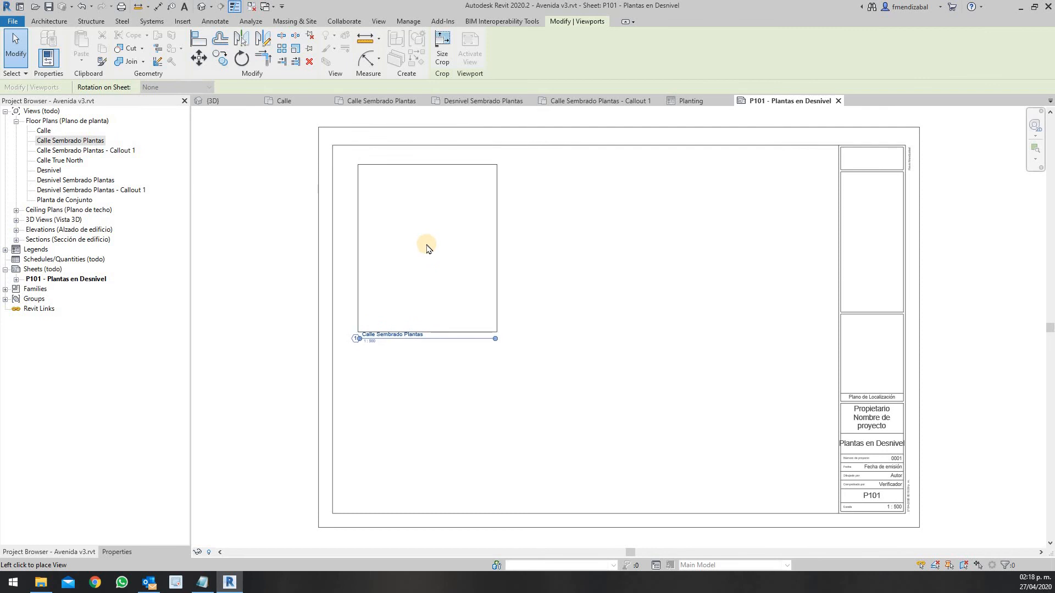
key(Escape)
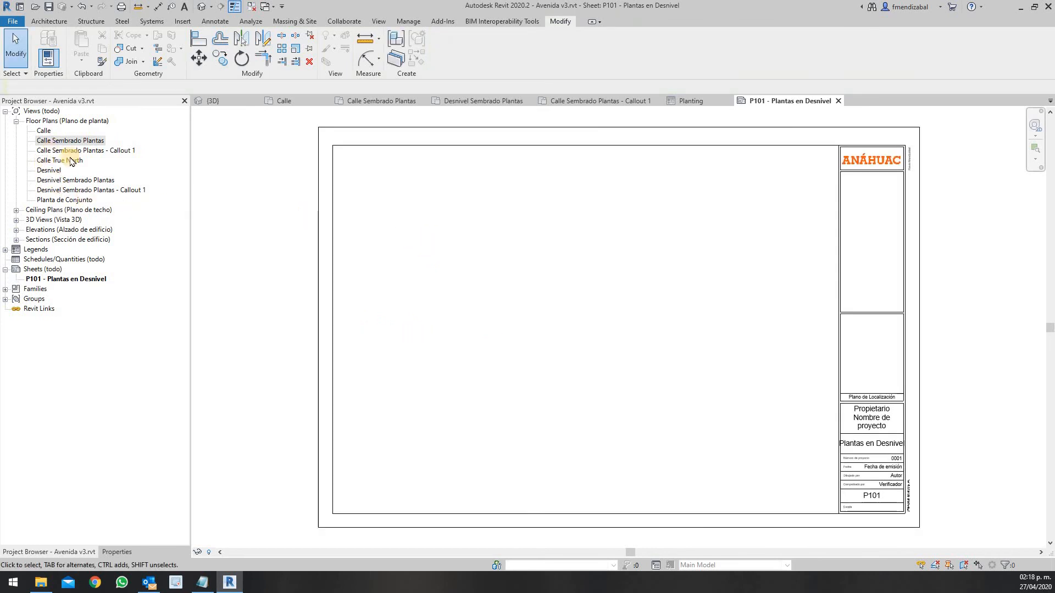
Step: Place the Desnivel Sembrado Plantas plan on sheet P101 and its Callout 1 view below it
drag(73, 183, 506, 202)
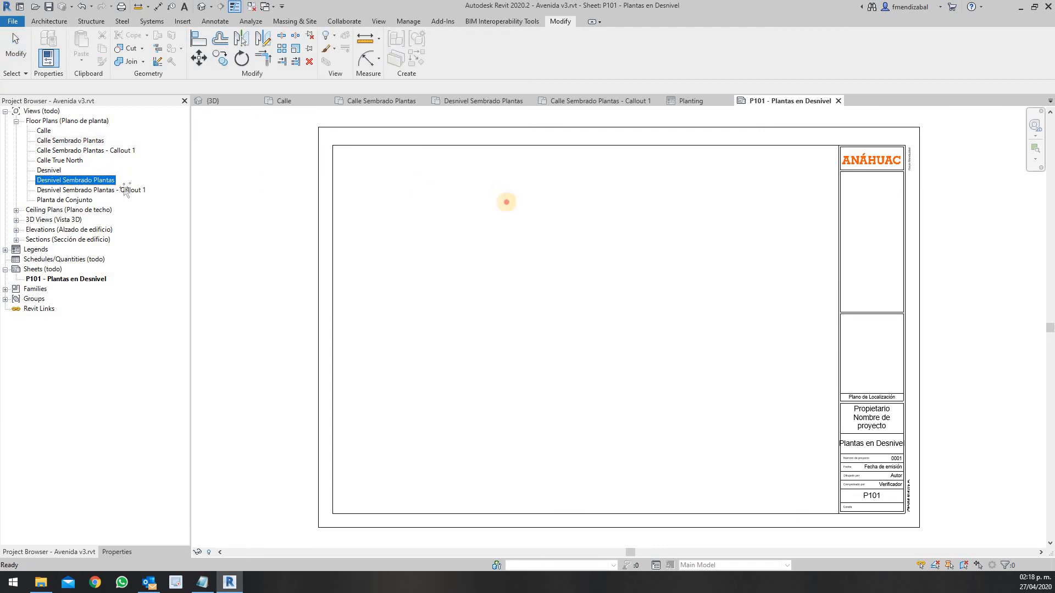
click(563, 216)
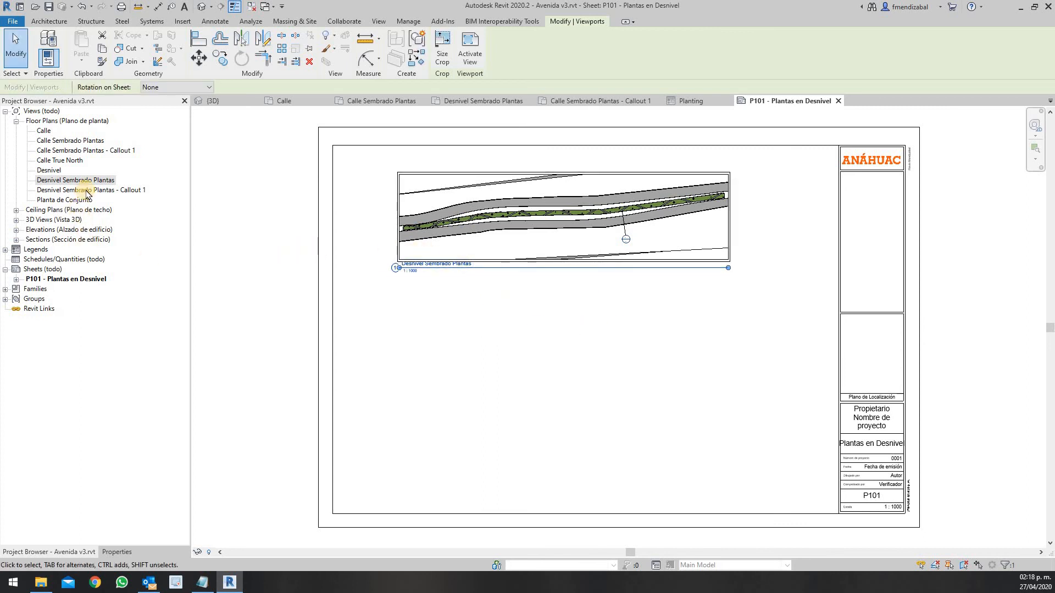
drag(86, 195, 515, 385)
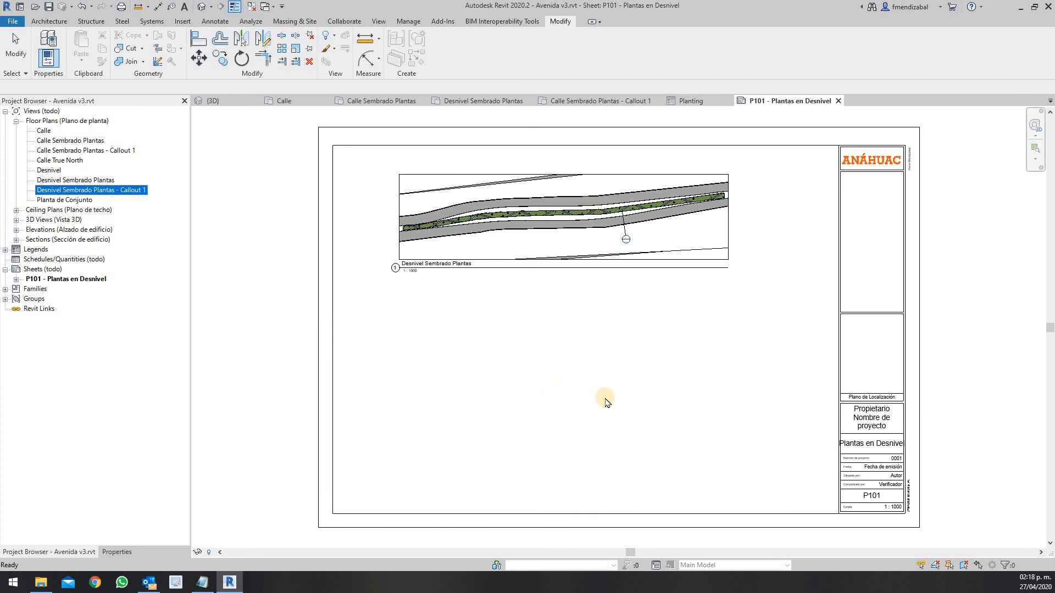
click(555, 377)
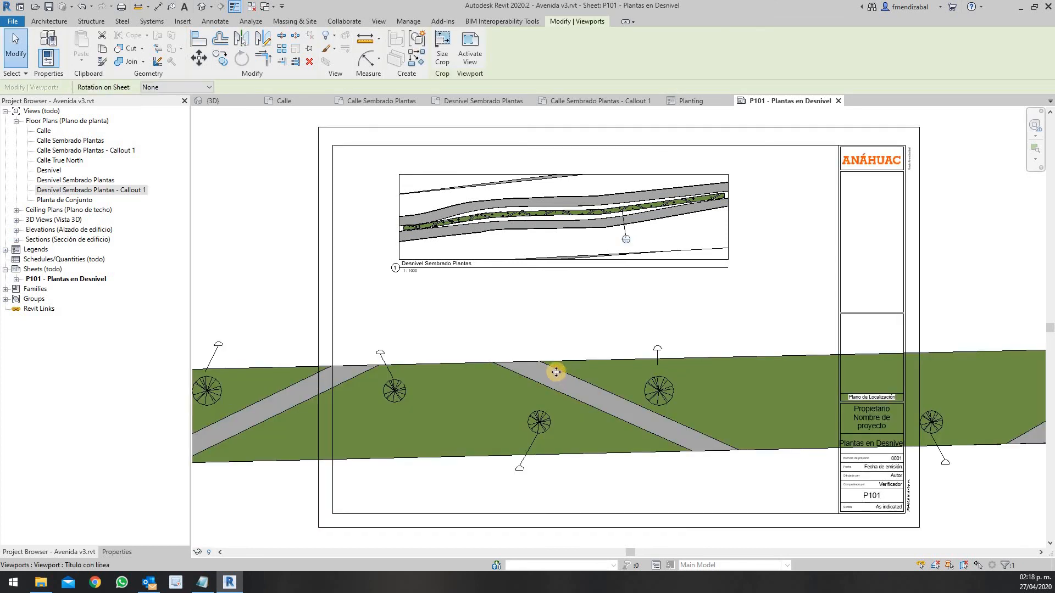
Step: Examine how the Callout 1 viewport fits the sheet and how its numbered tree tags read
scroll(552, 364, down, 4)
scroll(553, 364, down, 5)
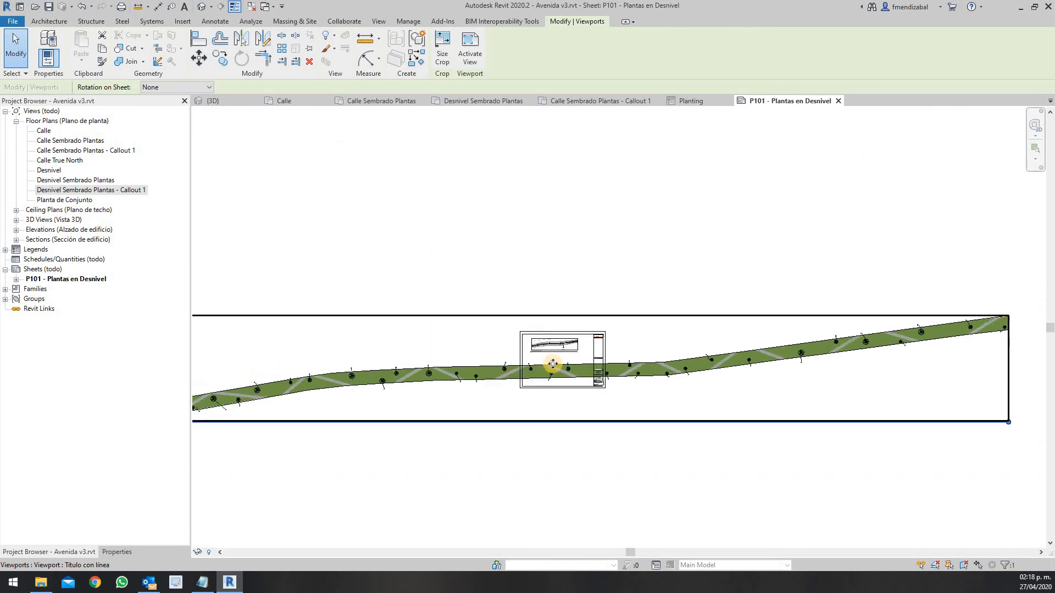
scroll(553, 365, up, 3)
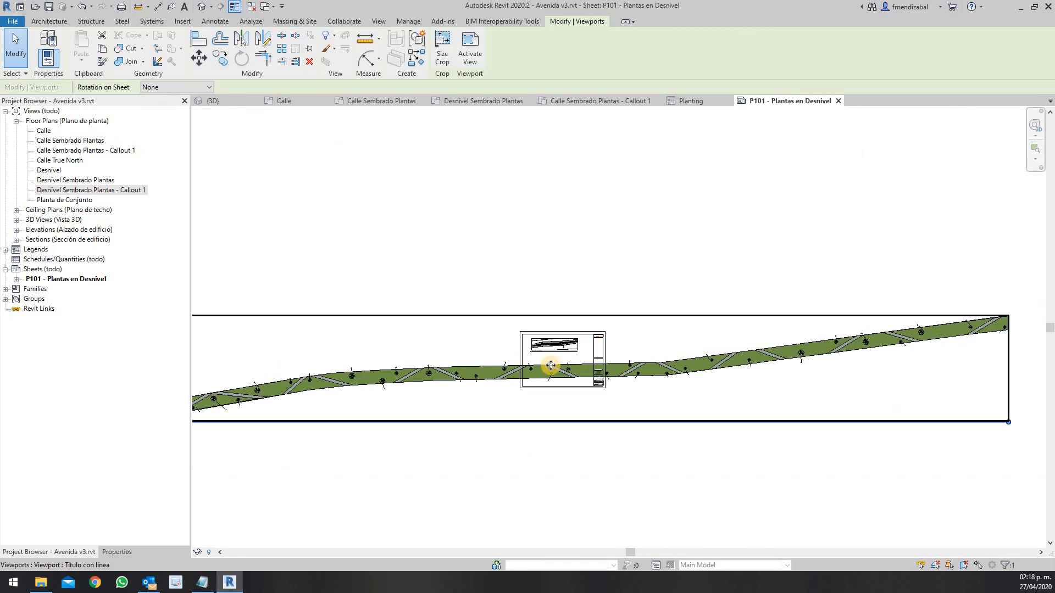
scroll(552, 364, up, 3)
scroll(550, 364, down, 2)
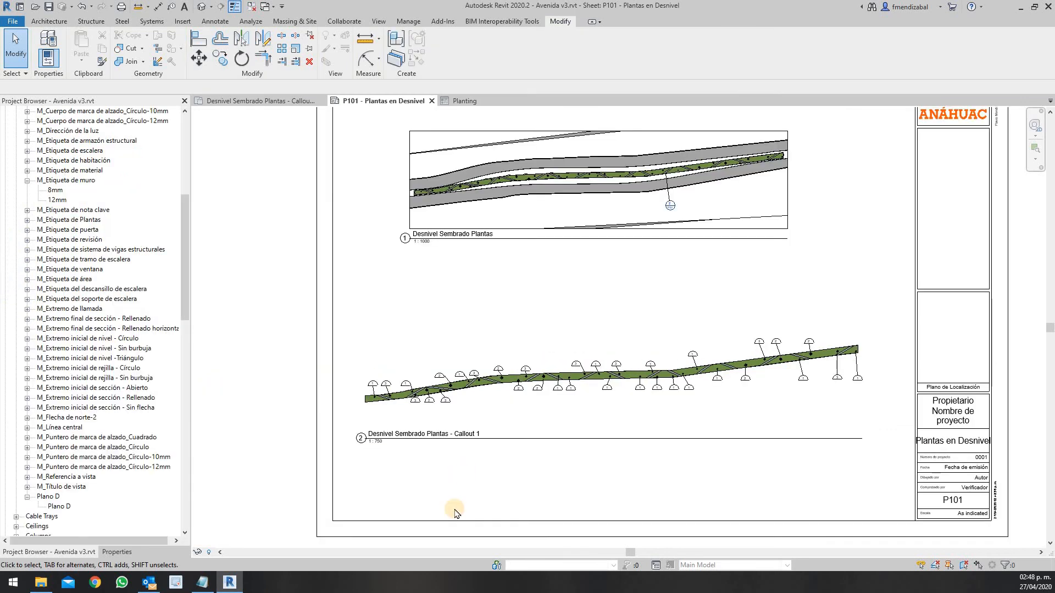
middle_drag(497, 347, 623, 318)
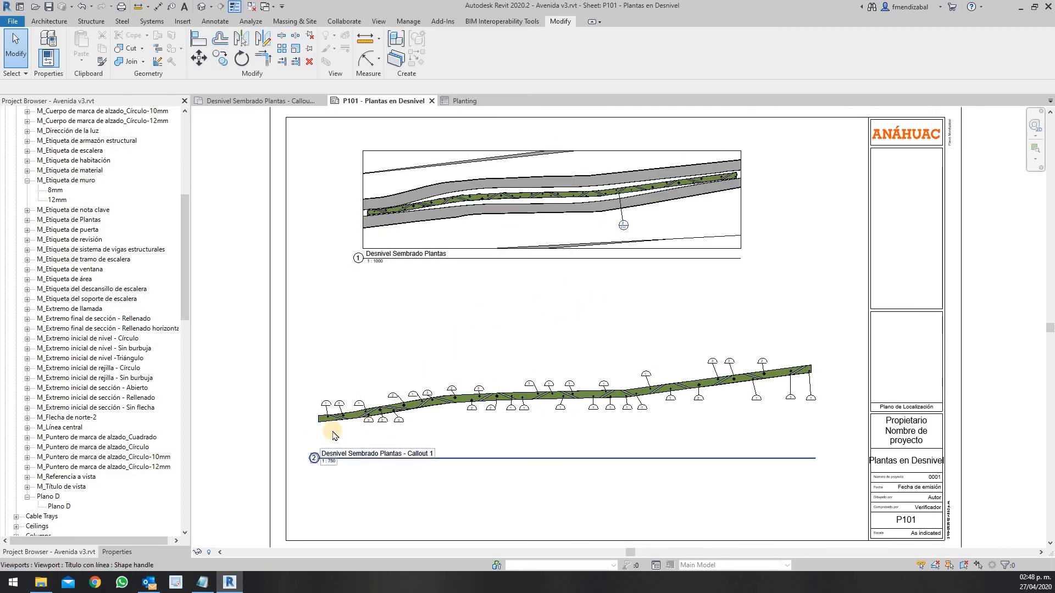
scroll(333, 429, up, 4)
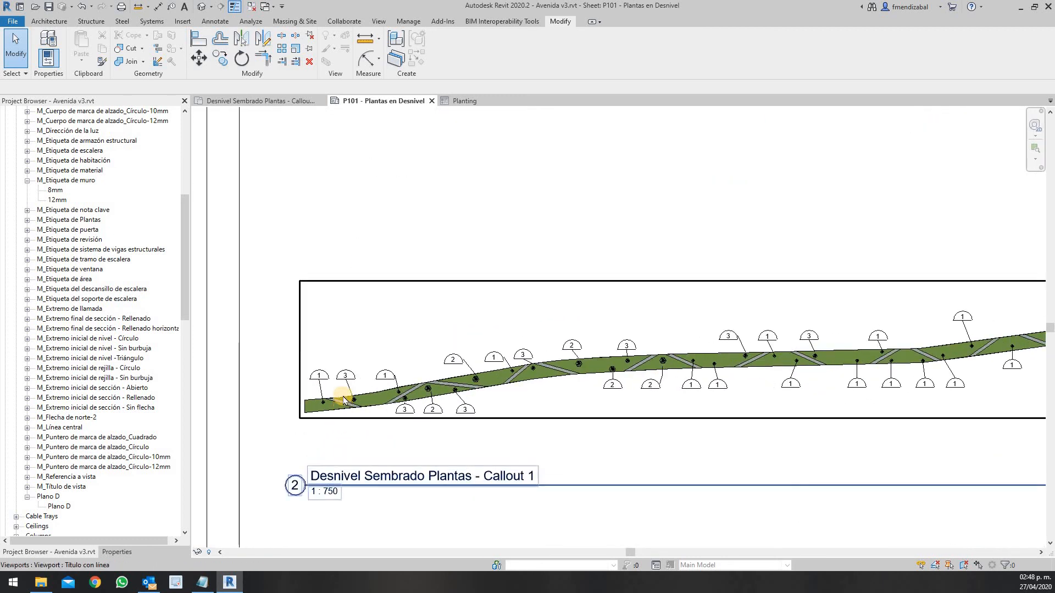
scroll(330, 418, up, 3)
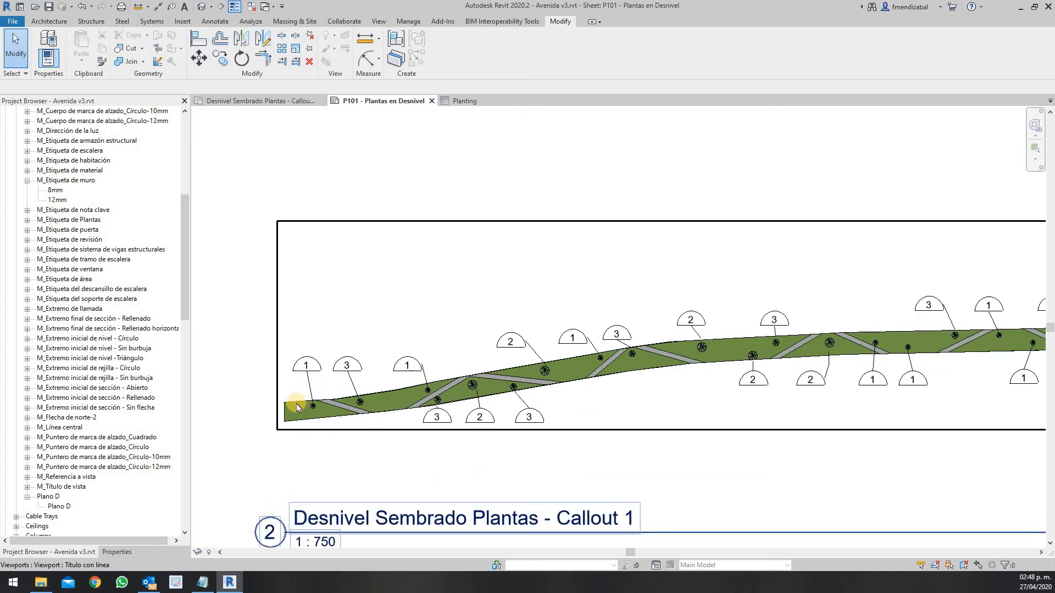
scroll(301, 398, down, 5)
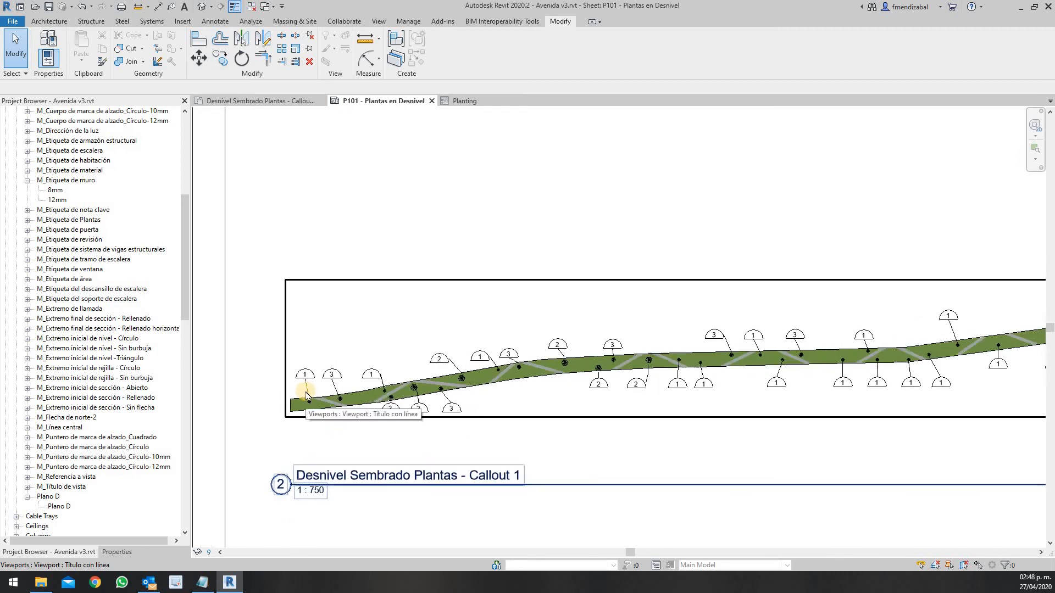
mouse_move(338, 349)
middle_down()
mouse_move(313, 349)
mouse_move(295, 369)
middle_up()
scroll(295, 368, down, 1)
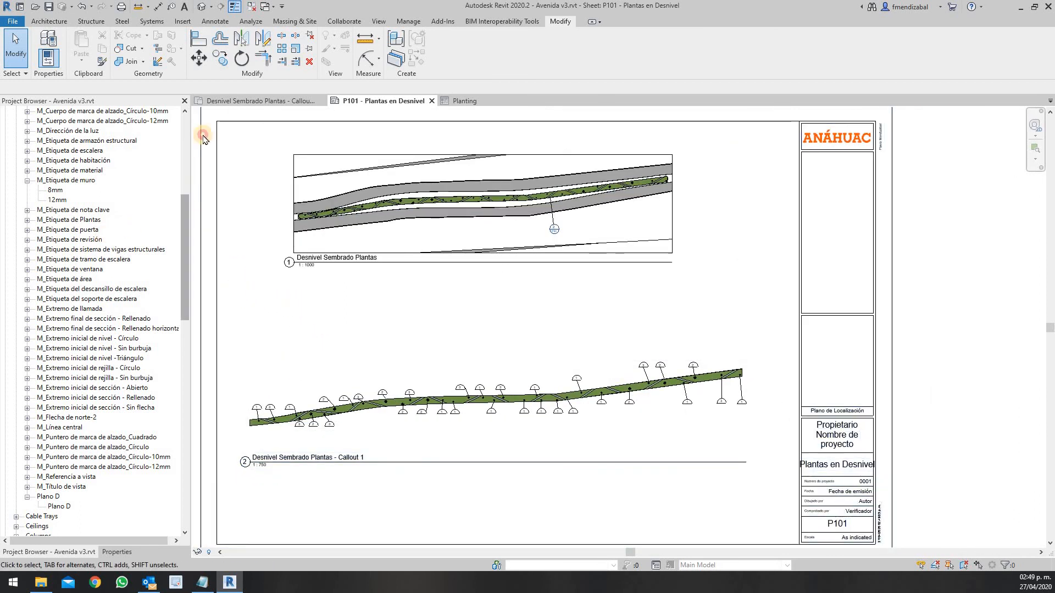
Step: Place the Planting legend on sheet P101, overlapping the title block beside the two plan views
scroll(118, 209, up, 9)
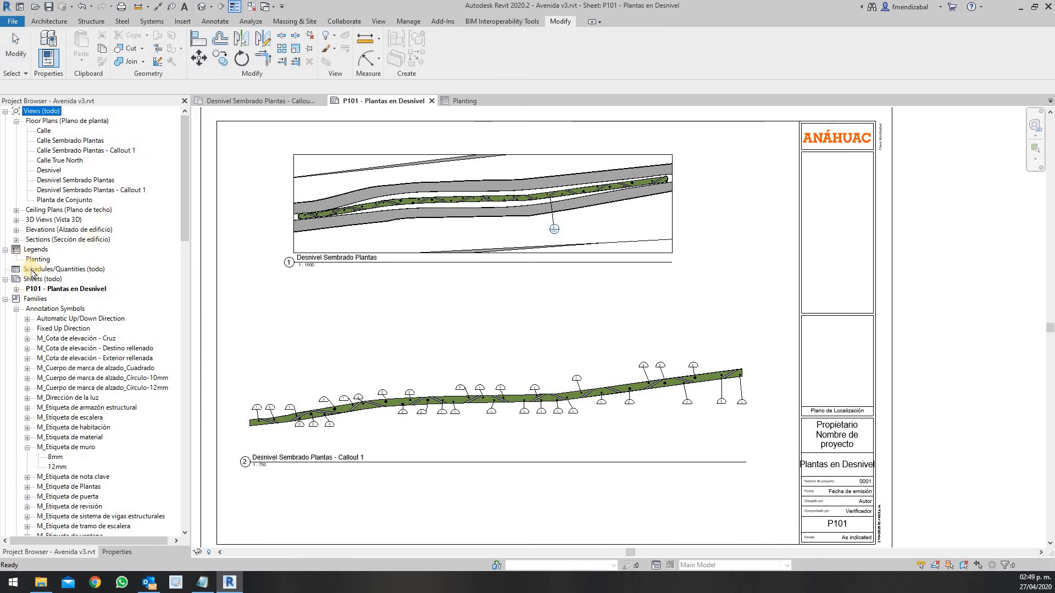
drag(37, 261, 518, 269)
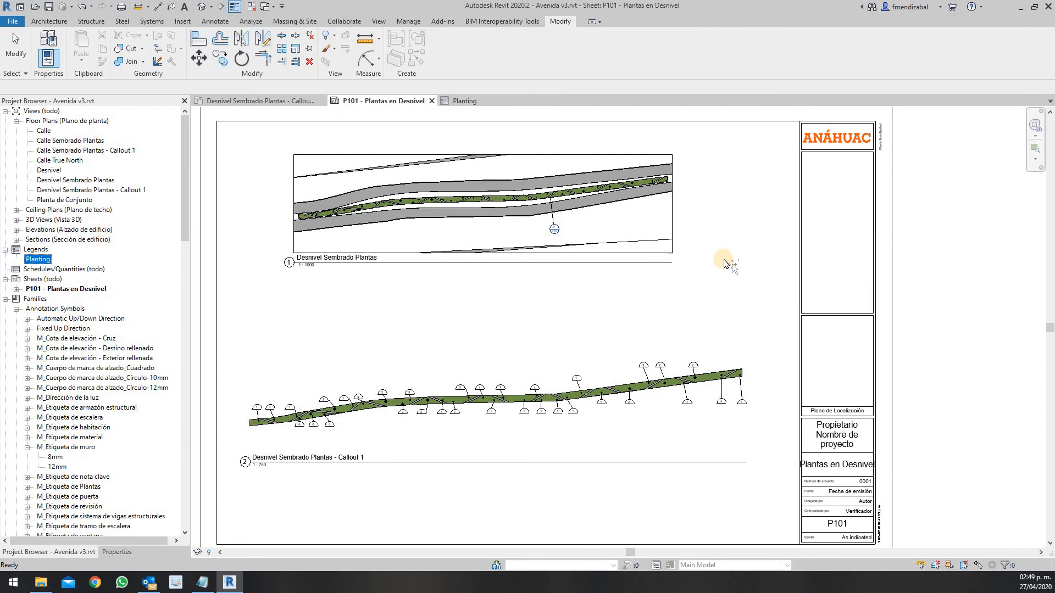
drag(726, 263, 724, 265)
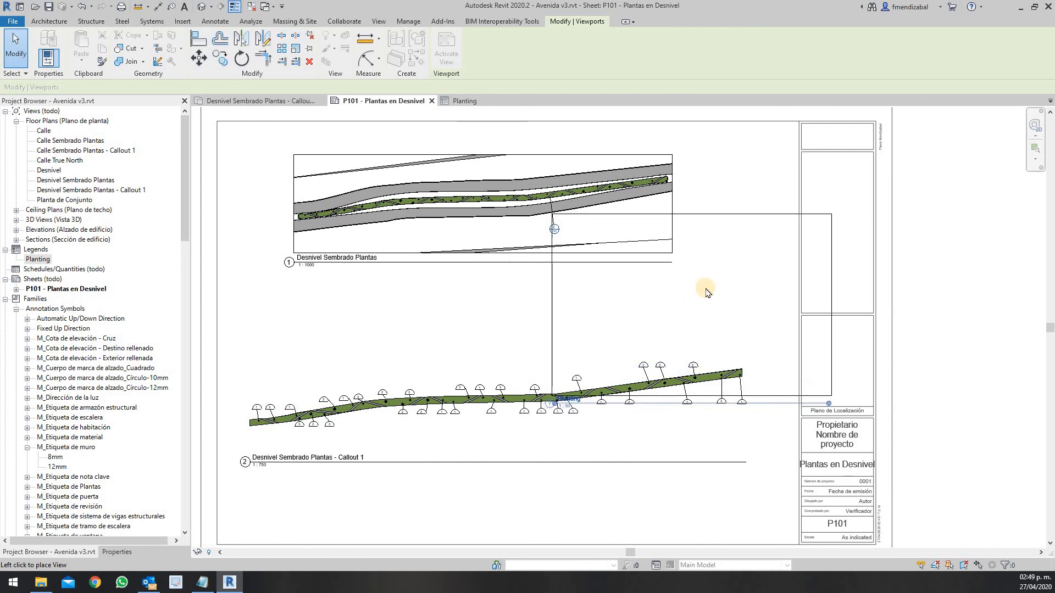
click(730, 273)
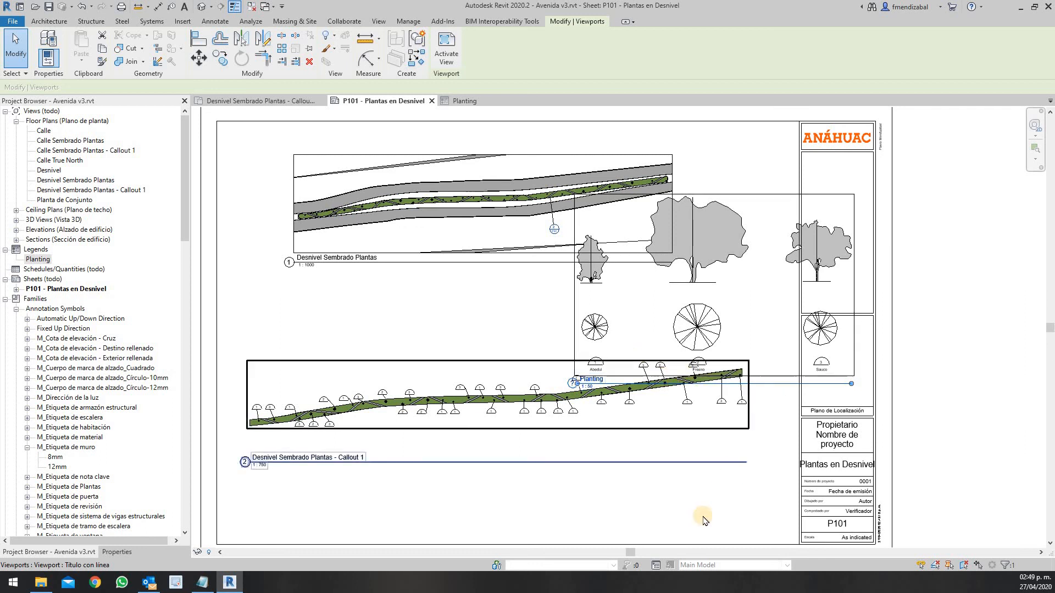
click(714, 491)
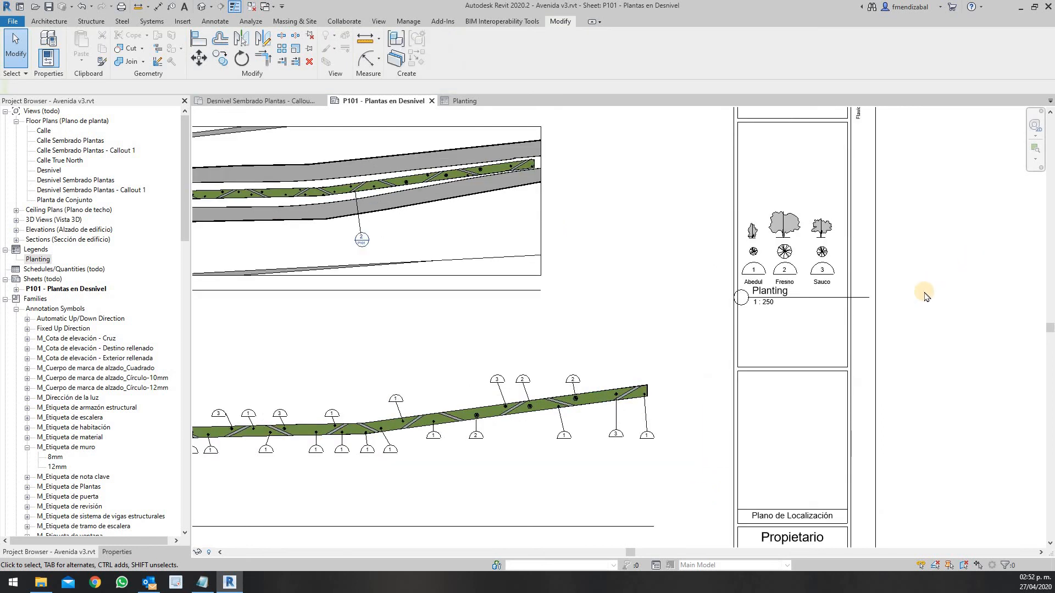
Step: Move the Planting legend up to the upper part of the empty title block box below the ANÁHUAC logo
scroll(548, 435, down, 4)
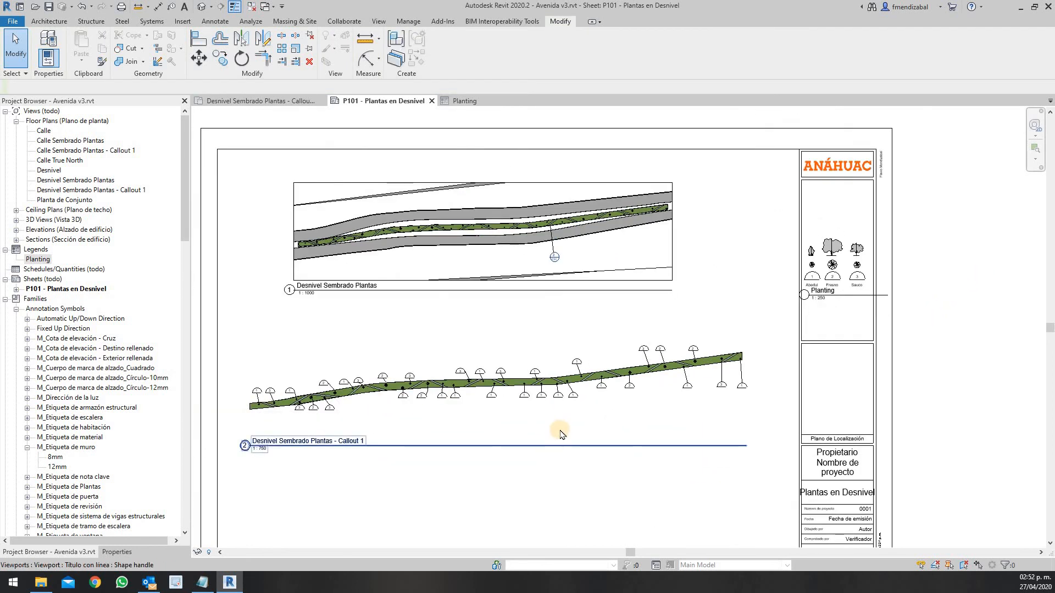
scroll(556, 431, down, 2)
scroll(525, 429, up, 1)
scroll(525, 429, up, 1)
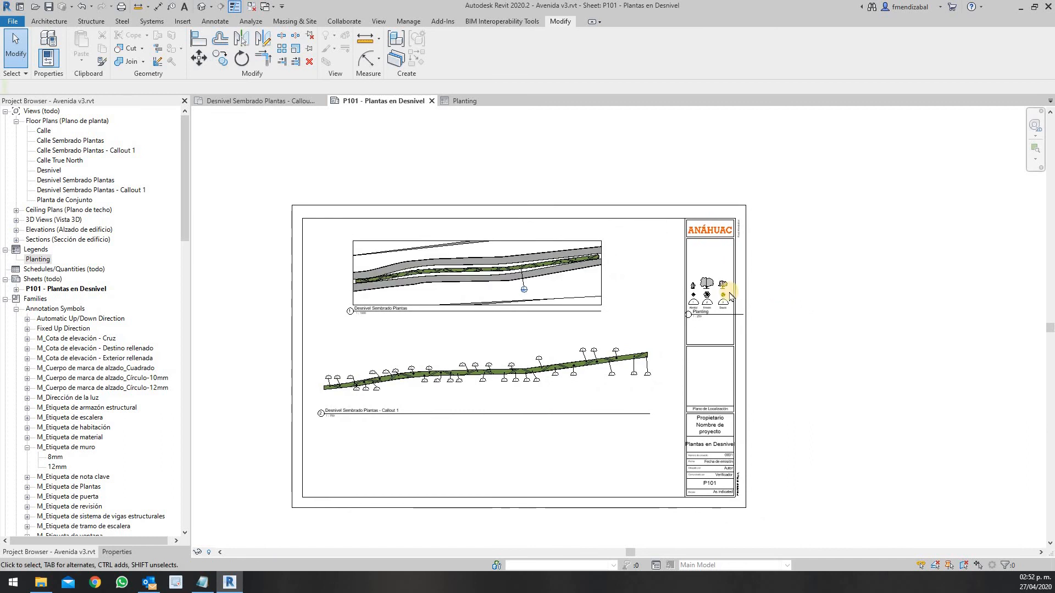
scroll(736, 292, up, 5)
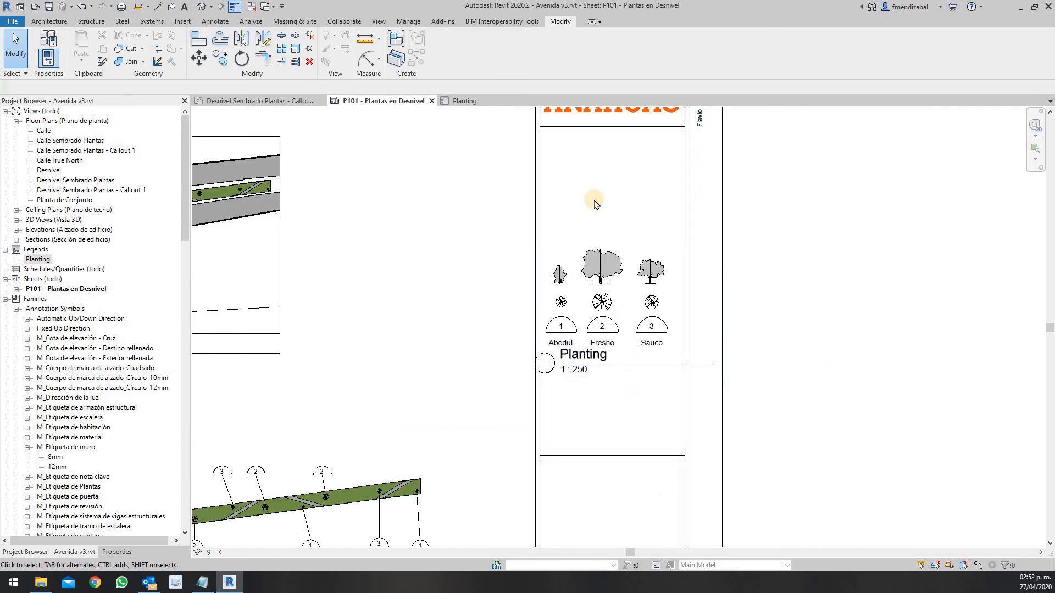
drag(630, 239, 632, 154)
click(840, 228)
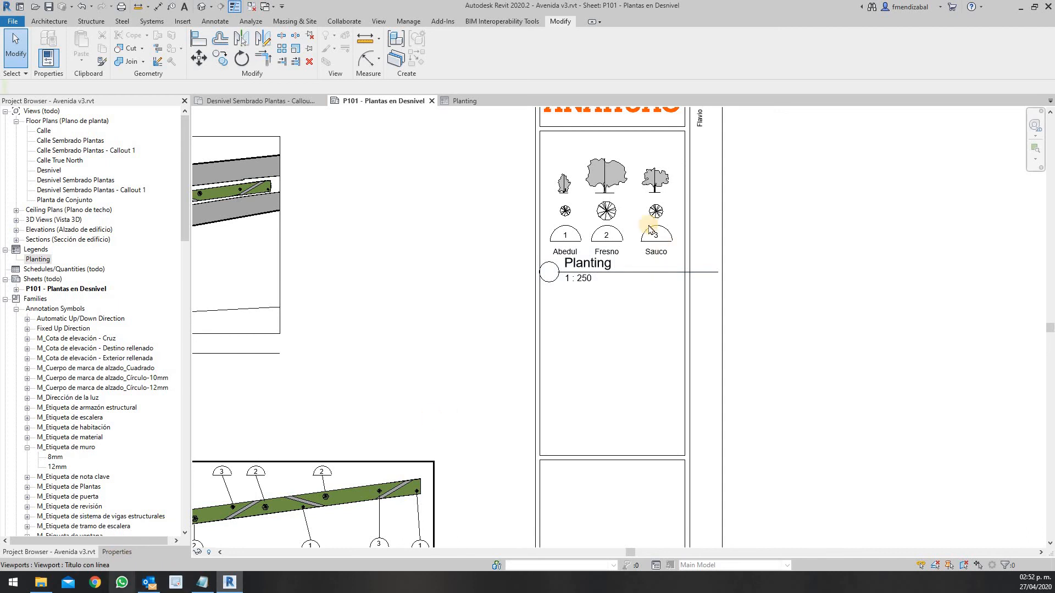
Step: Set Show Title to No in the Título con línea viewport type used by the Planting legend on the sheet
click(582, 157)
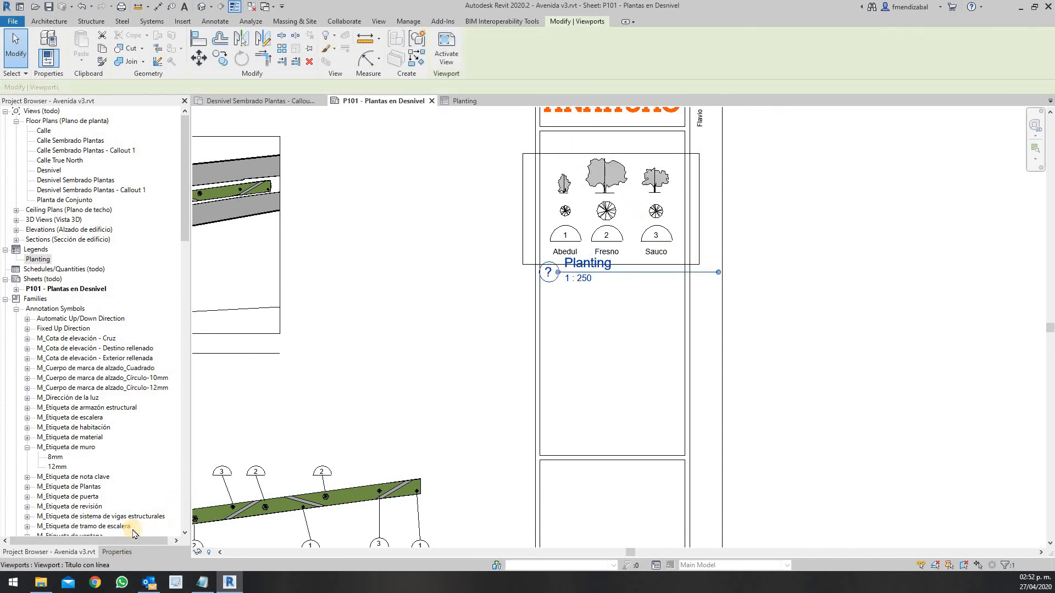
click(117, 552)
click(169, 152)
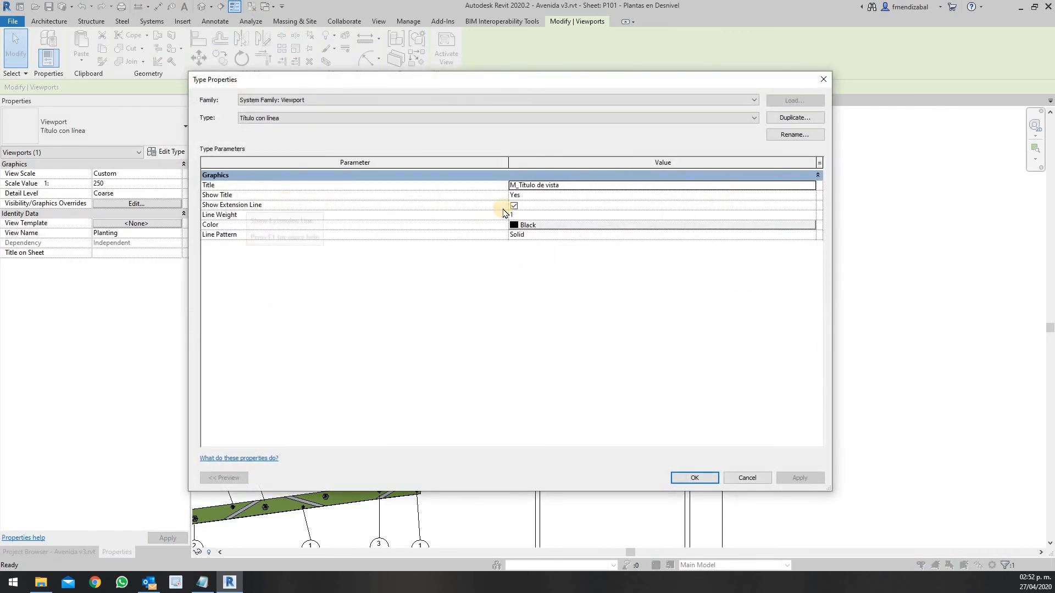
click(519, 195)
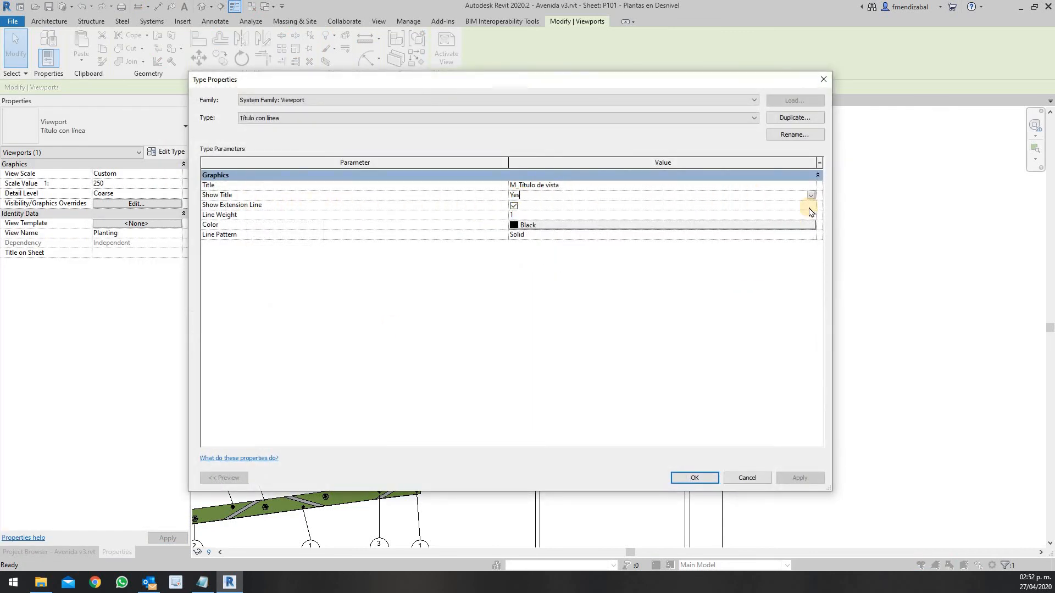
click(812, 195)
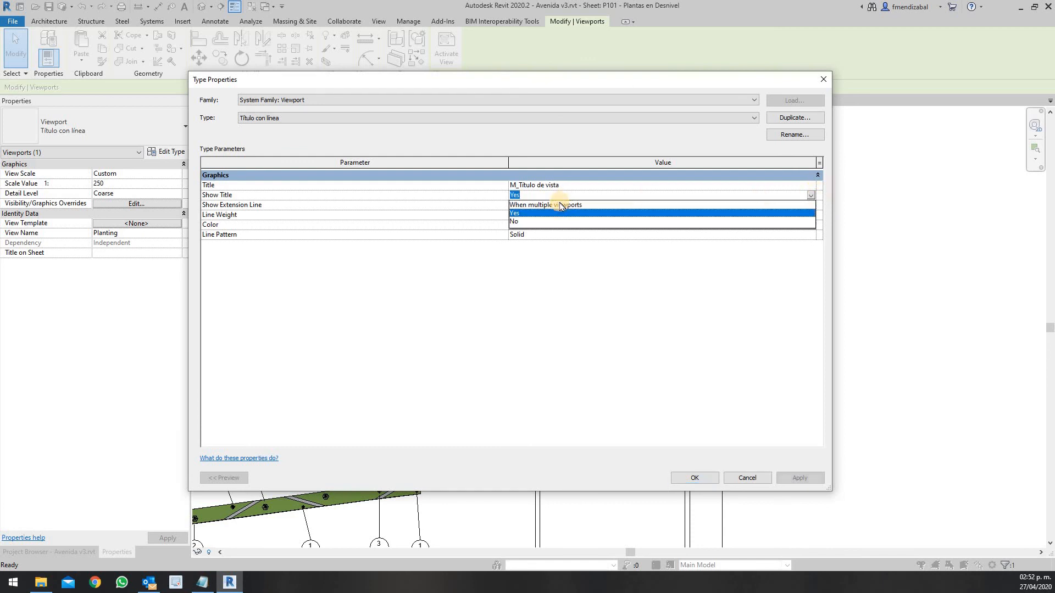
click(515, 224)
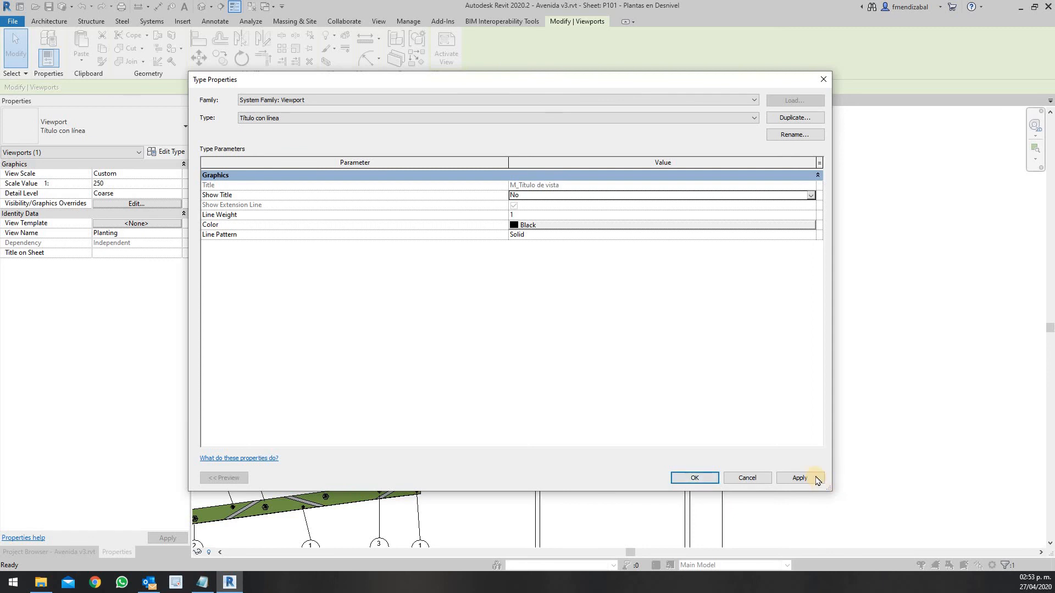
click(815, 479)
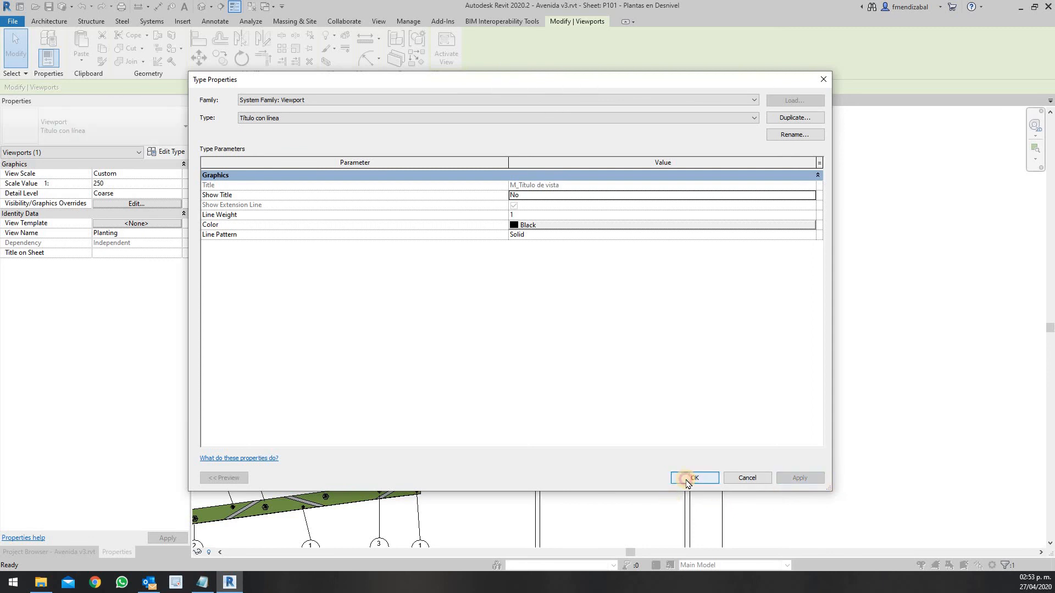
click(687, 479)
click(907, 360)
click(872, 390)
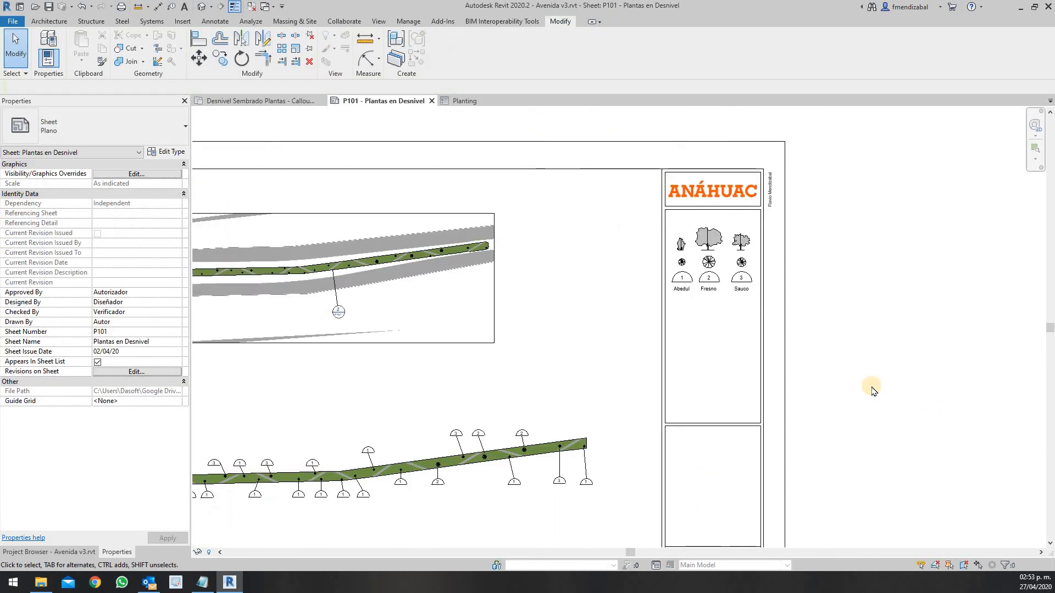
Step: Review how the Planting legend and the two plan views are laid out on sheet P101
scroll(872, 390, down, 4)
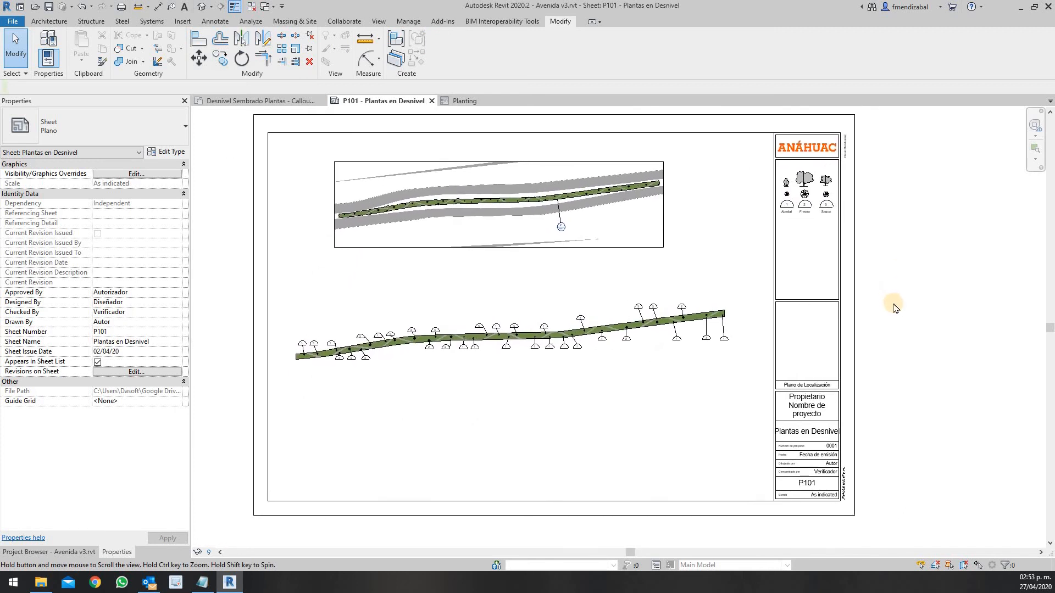
middle_drag(894, 307, 894, 311)
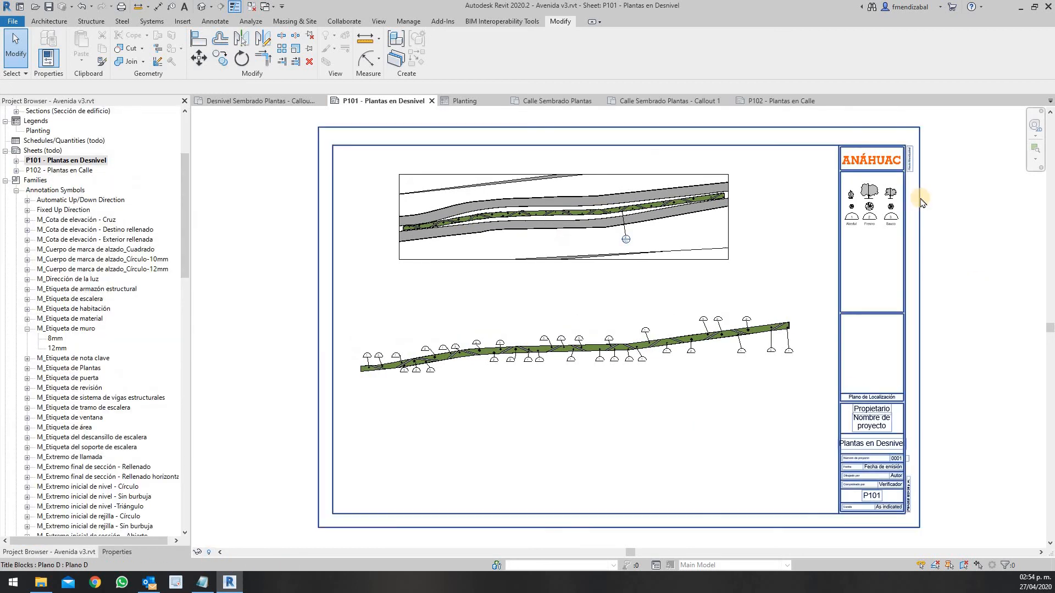
scroll(918, 203, up, 4)
scroll(871, 232, up, 2)
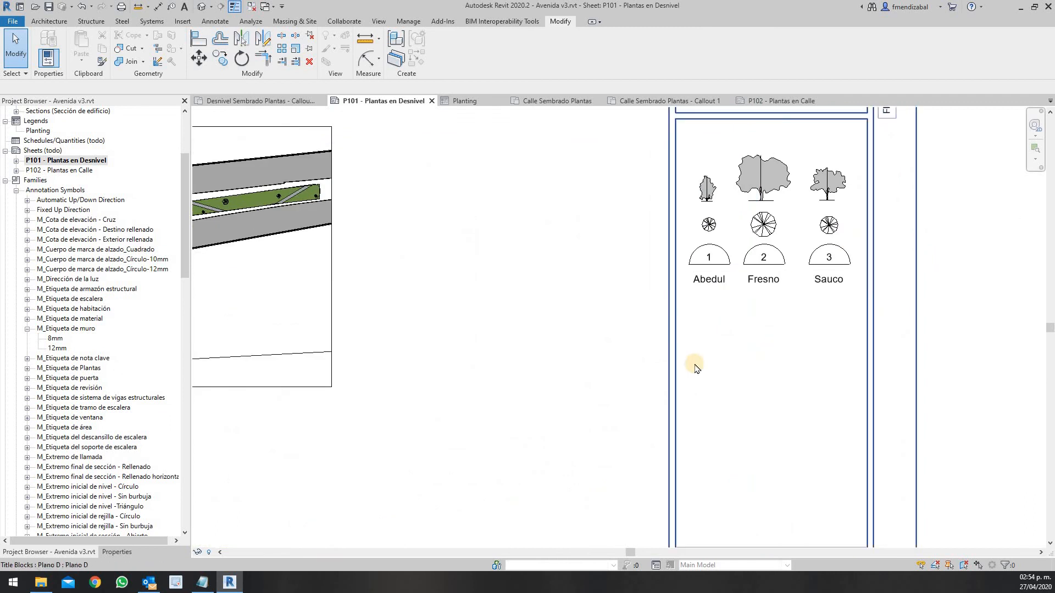
click(780, 300)
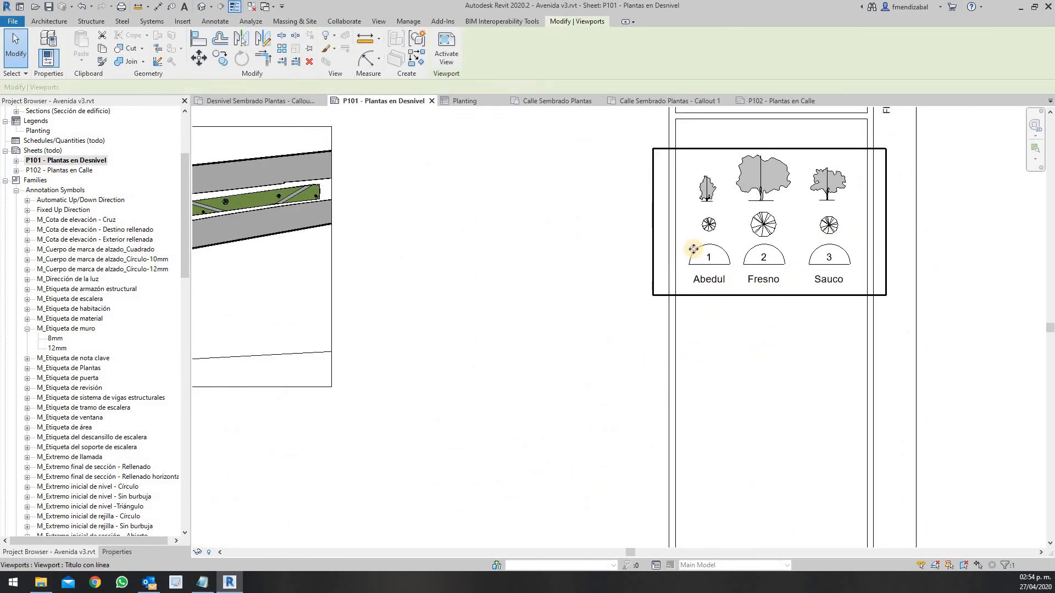
scroll(803, 238, down, 5)
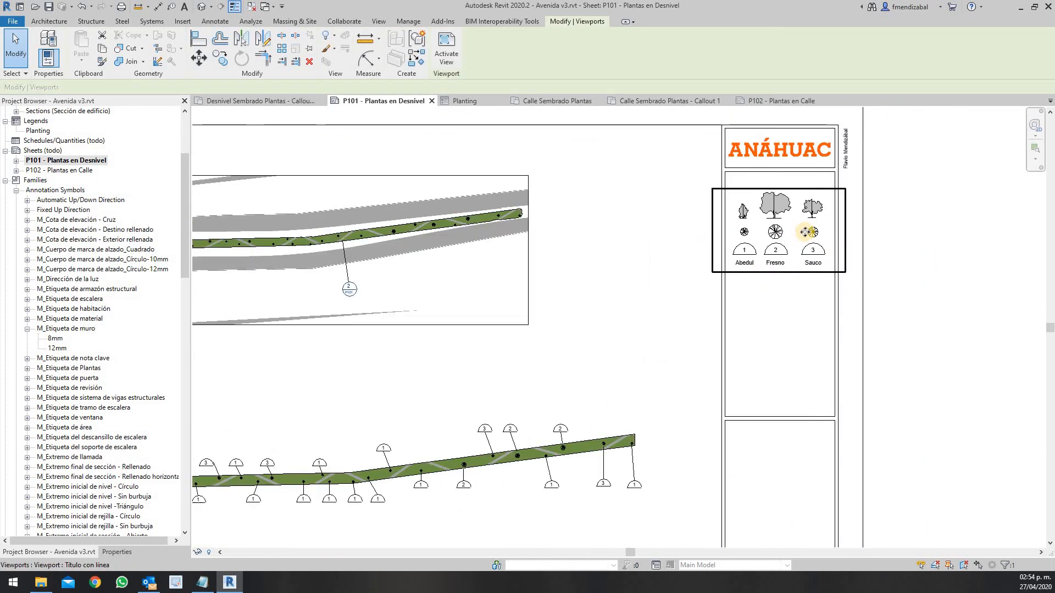
scroll(248, 317, up, 2)
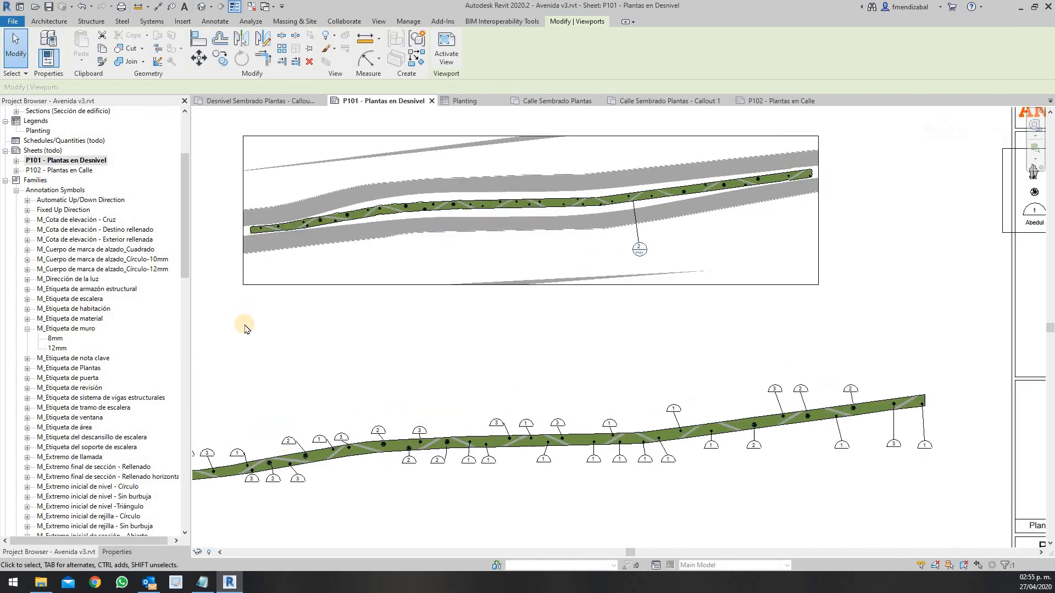
scroll(247, 304, down, 2)
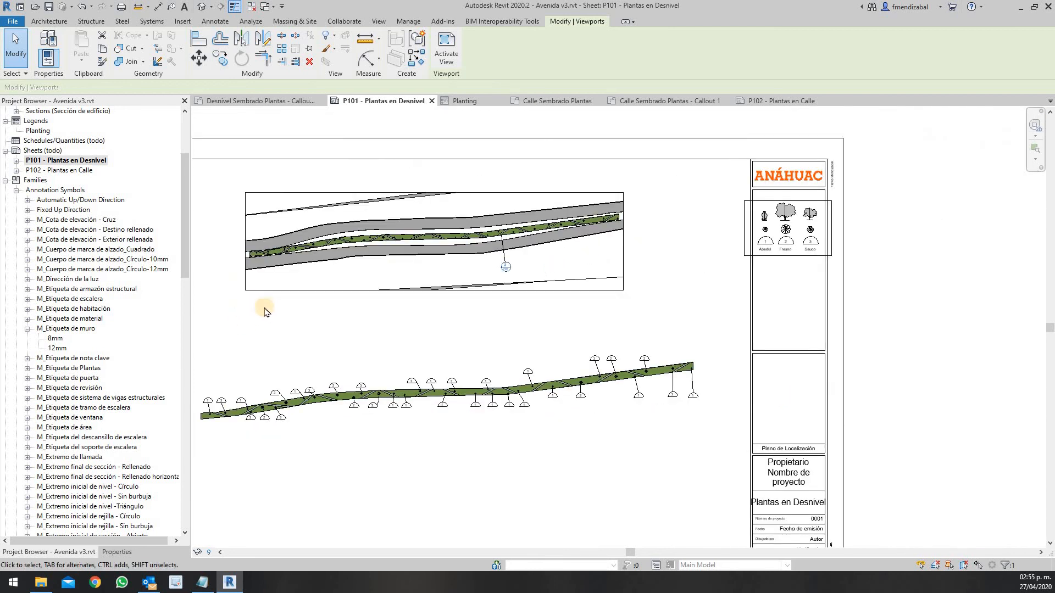
Step: Try to duplicate the Planting legend's viewport type under the name Título sin línea
click(860, 216)
scroll(857, 215, up, 3)
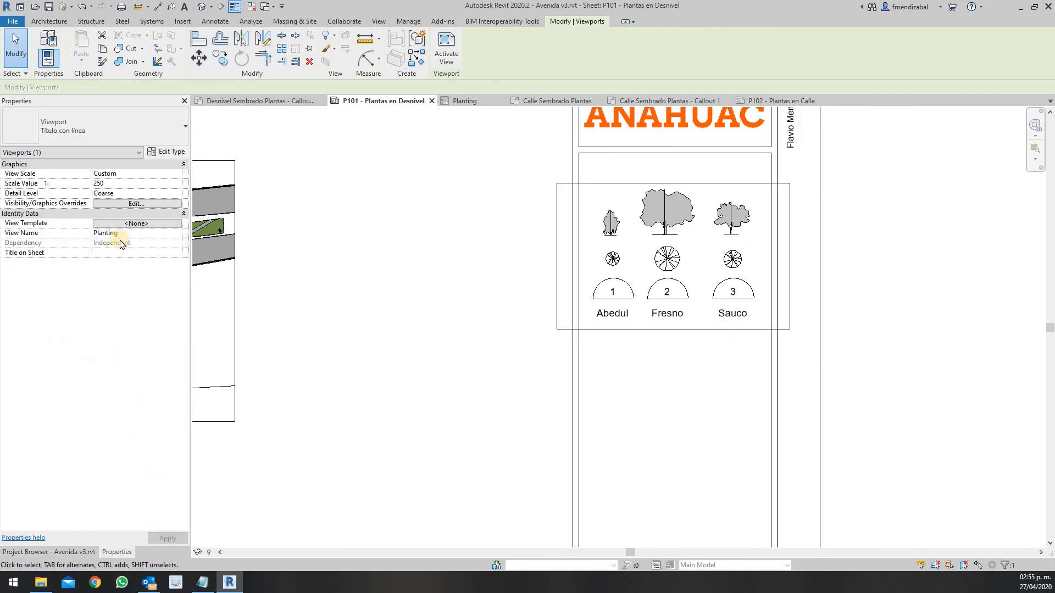
click(164, 152)
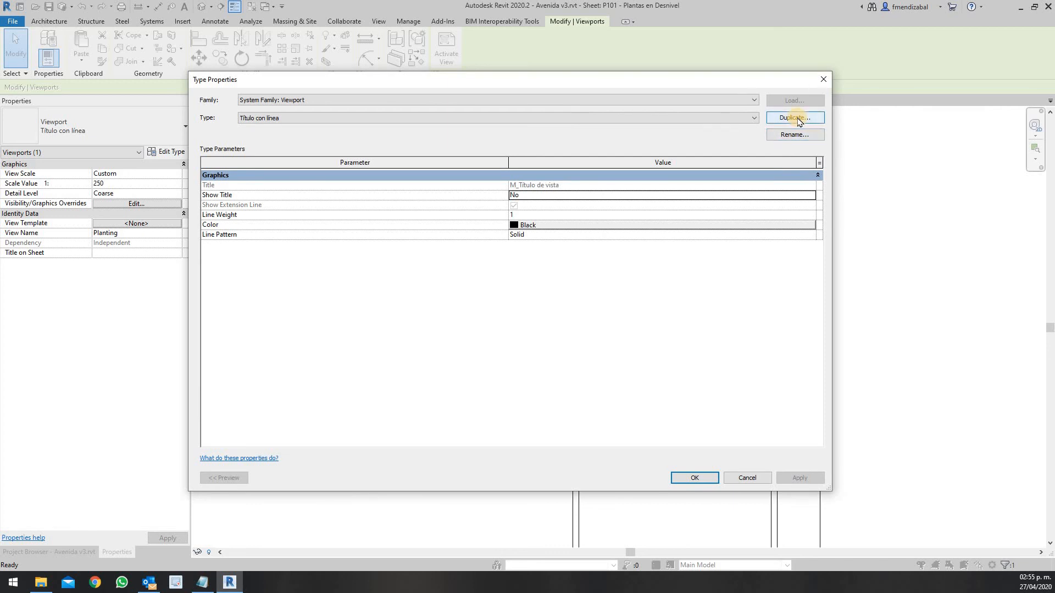
click(795, 118)
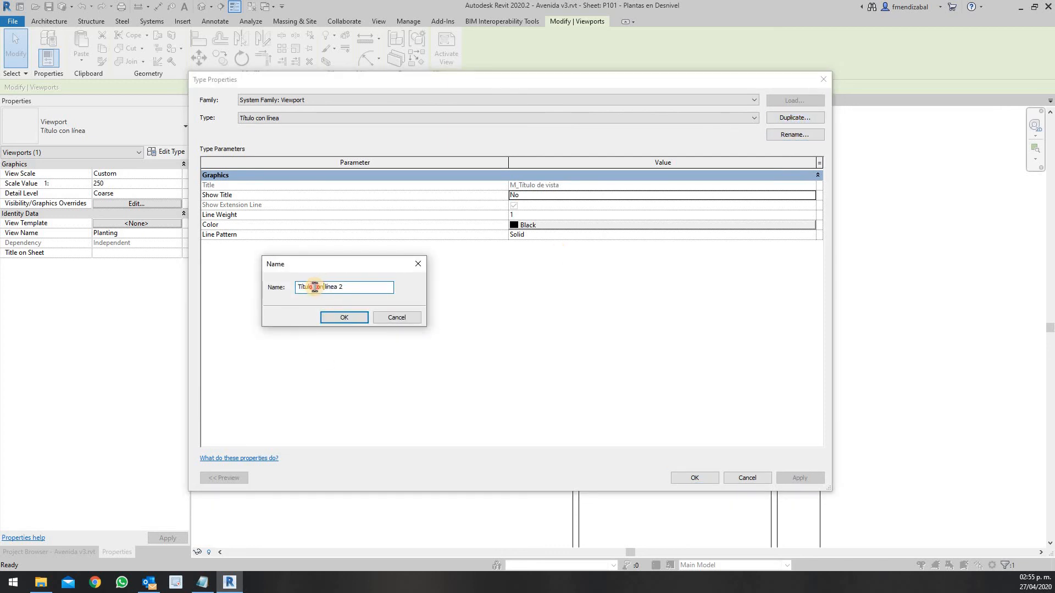
drag(314, 287, 342, 284)
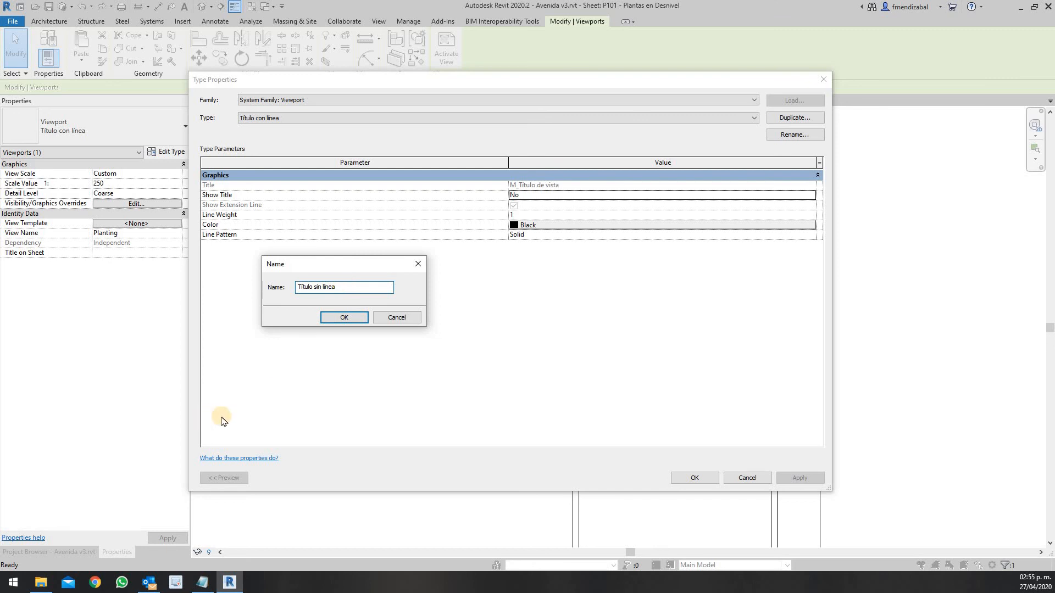
click(344, 318)
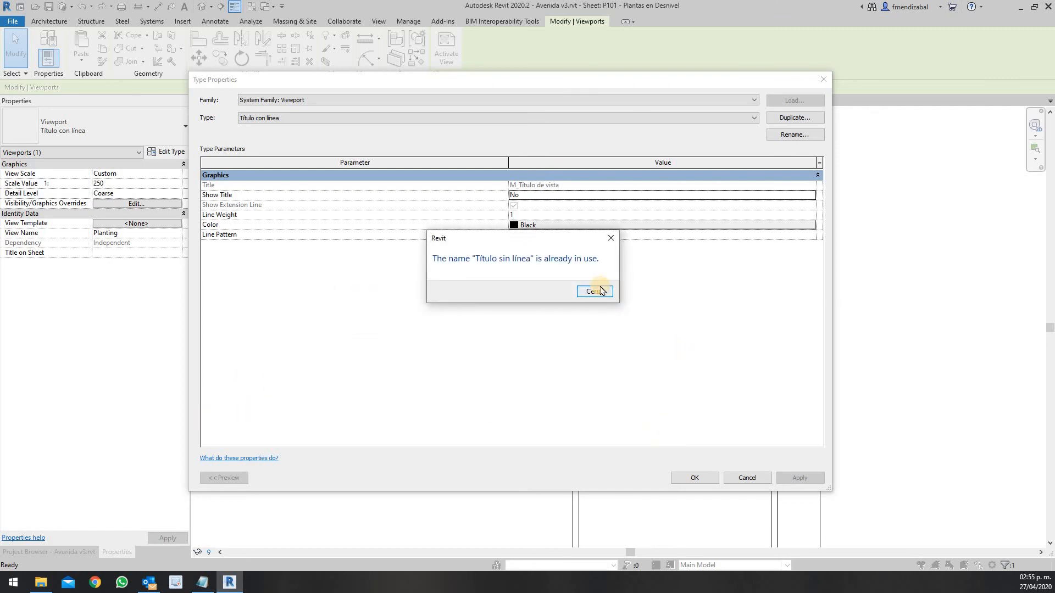
click(604, 292)
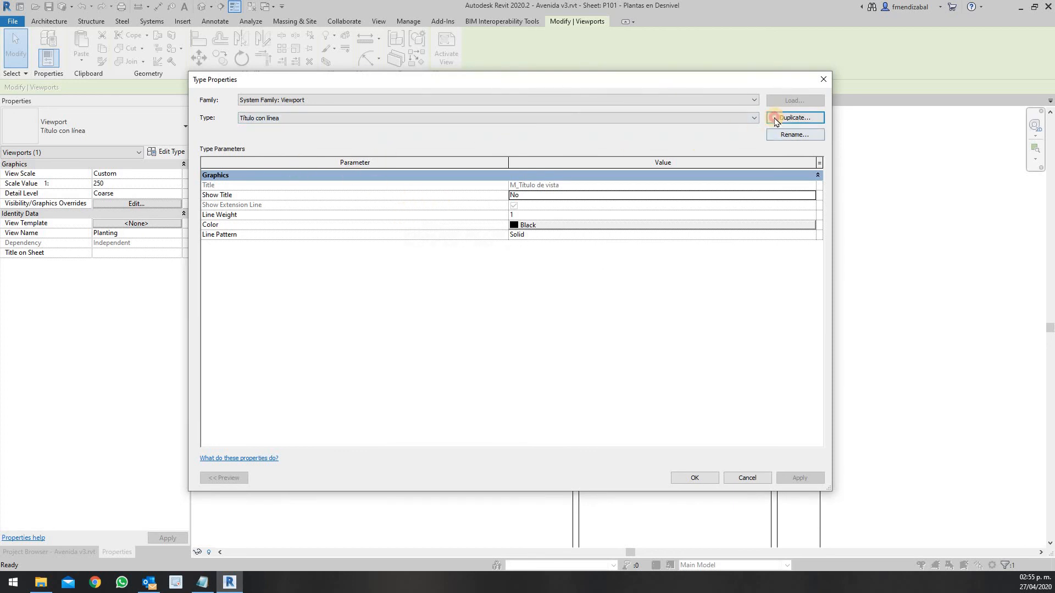
Step: Try to duplicate the Título con línea viewport type as Sin Título, and leave its type properties
click(784, 119)
drag(344, 286, 245, 286)
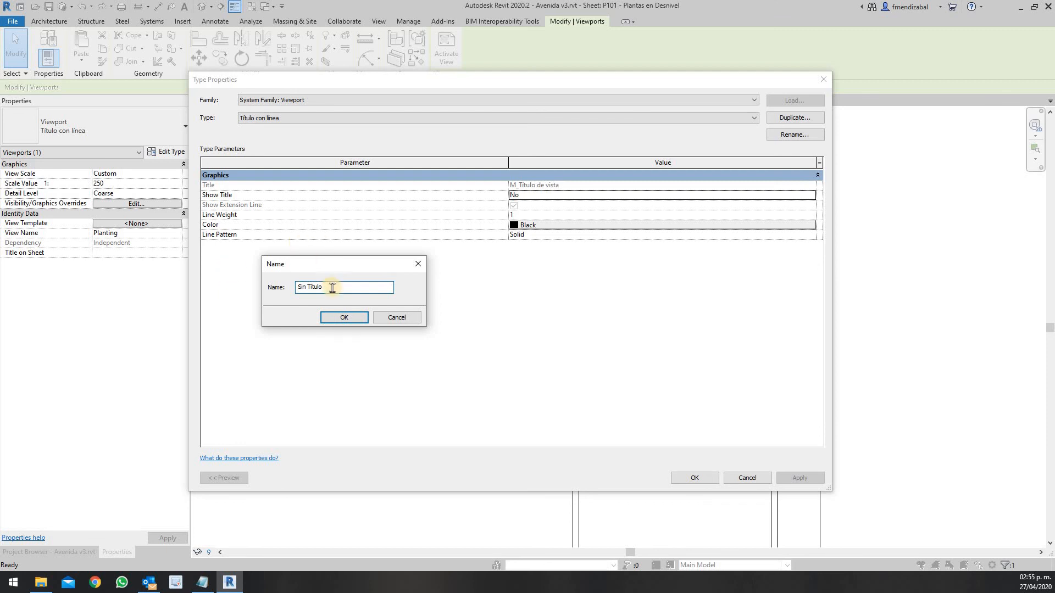
click(344, 318)
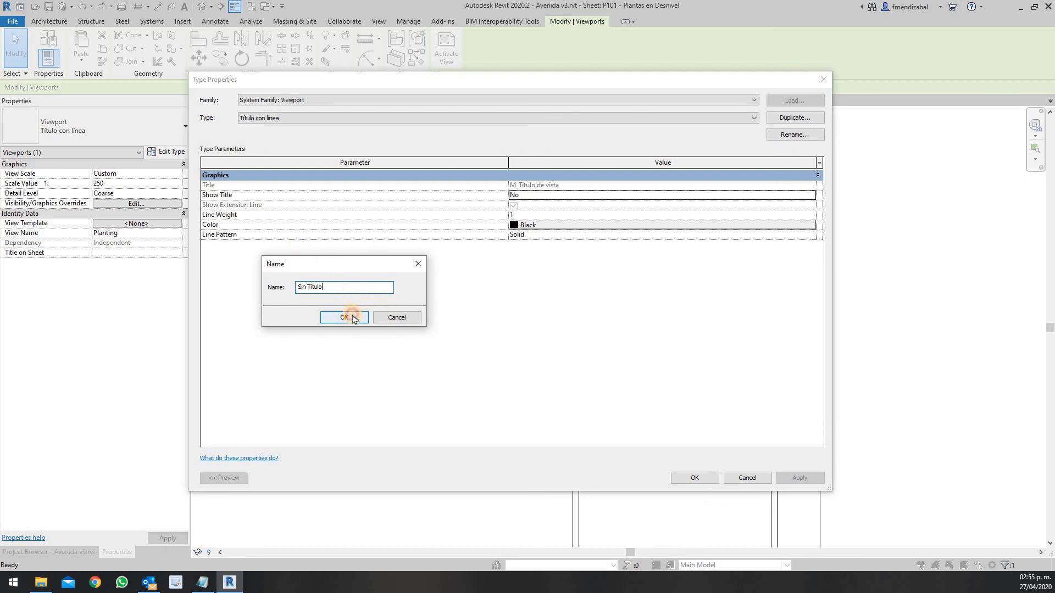
click(585, 292)
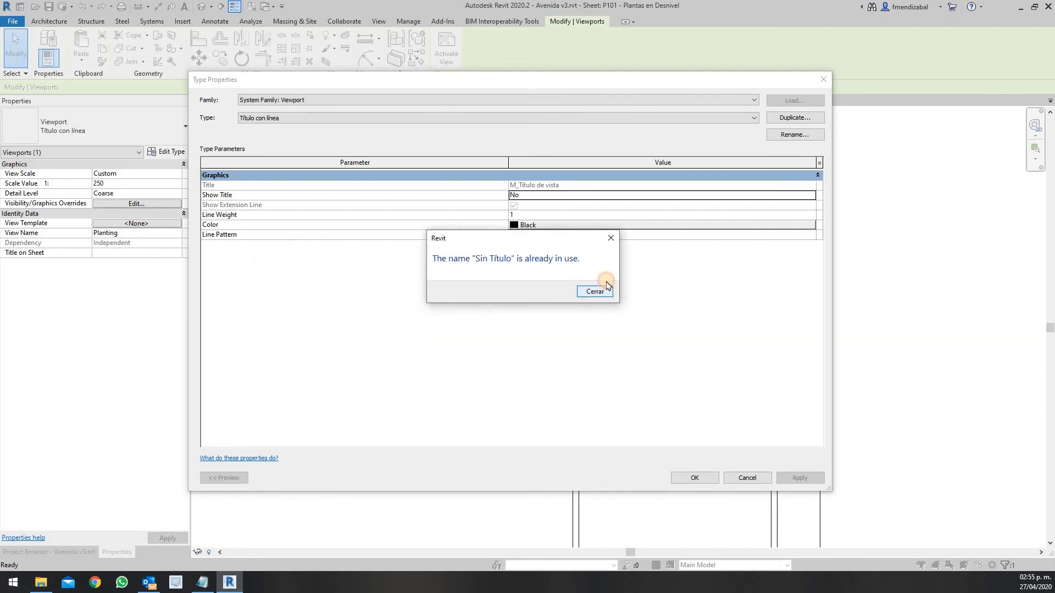
key(Escape)
key(Escape)
Step: Check the viewport type assigned to the Planting legend and the other types available for it
scroll(577, 376, down, 5)
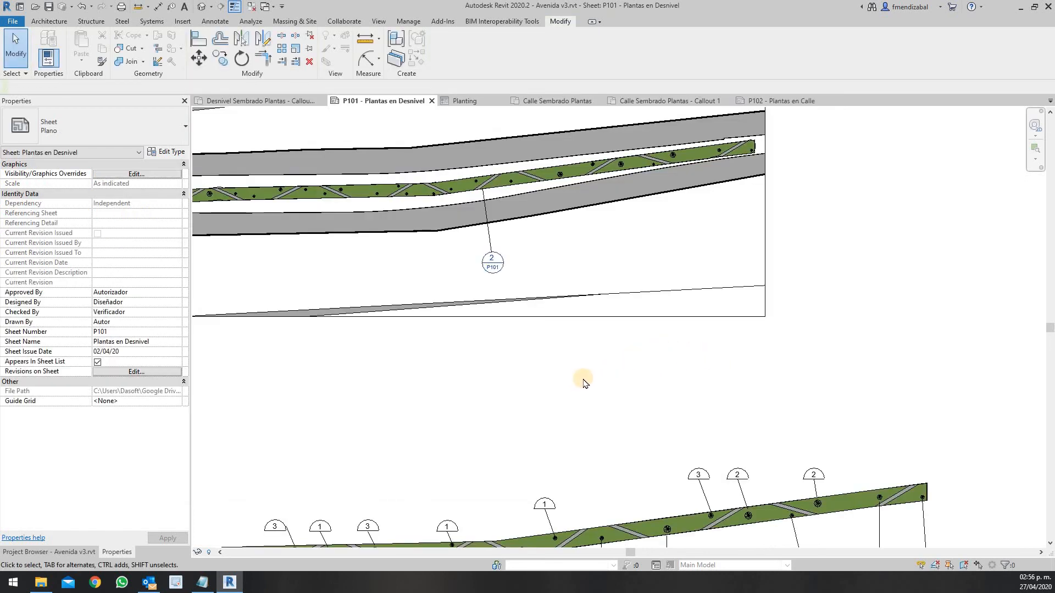
scroll(819, 306, up, 7)
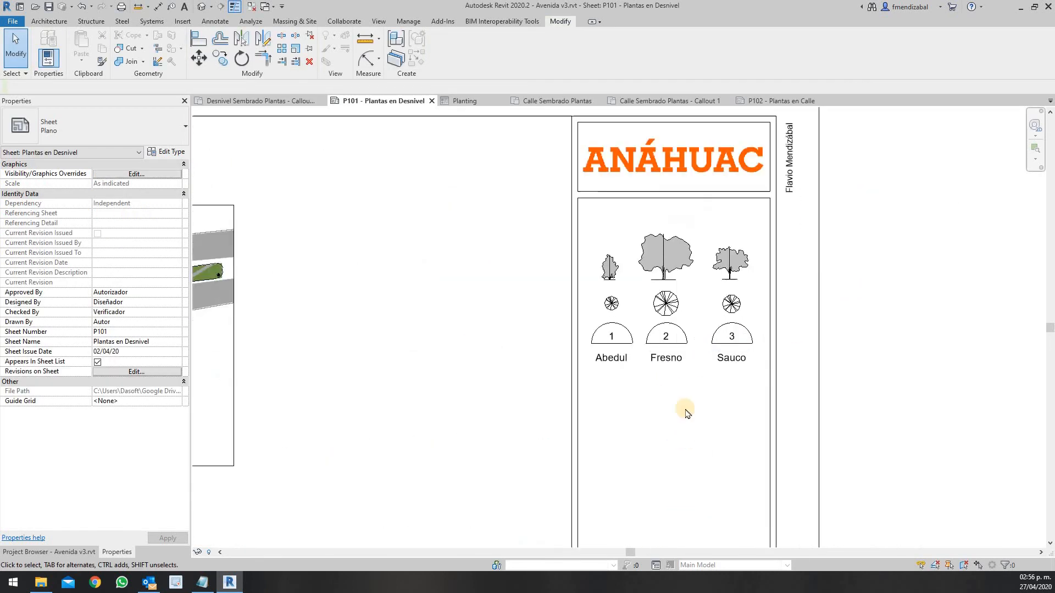
click(695, 392)
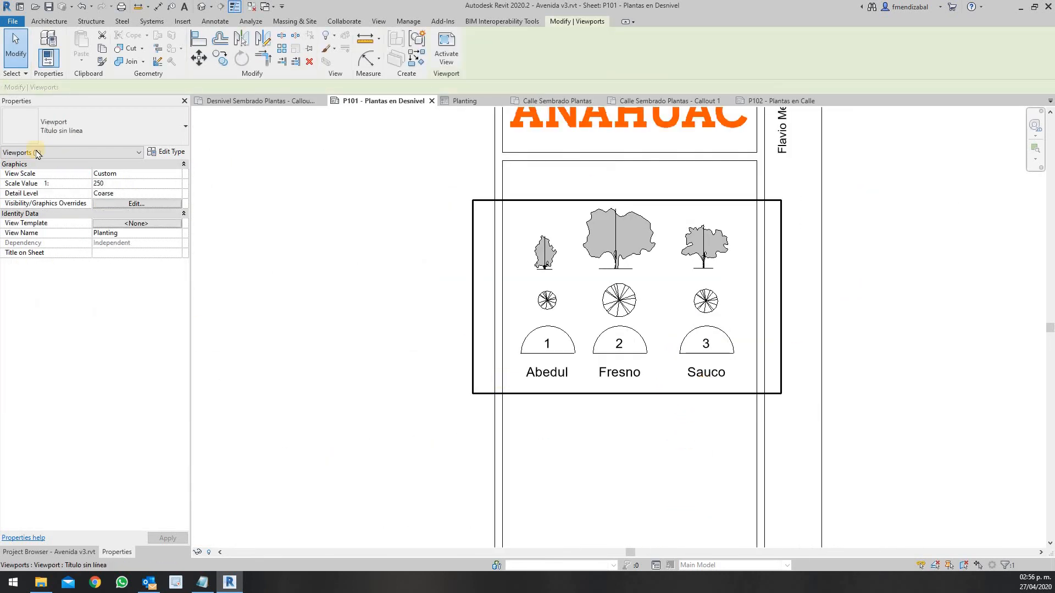
click(98, 128)
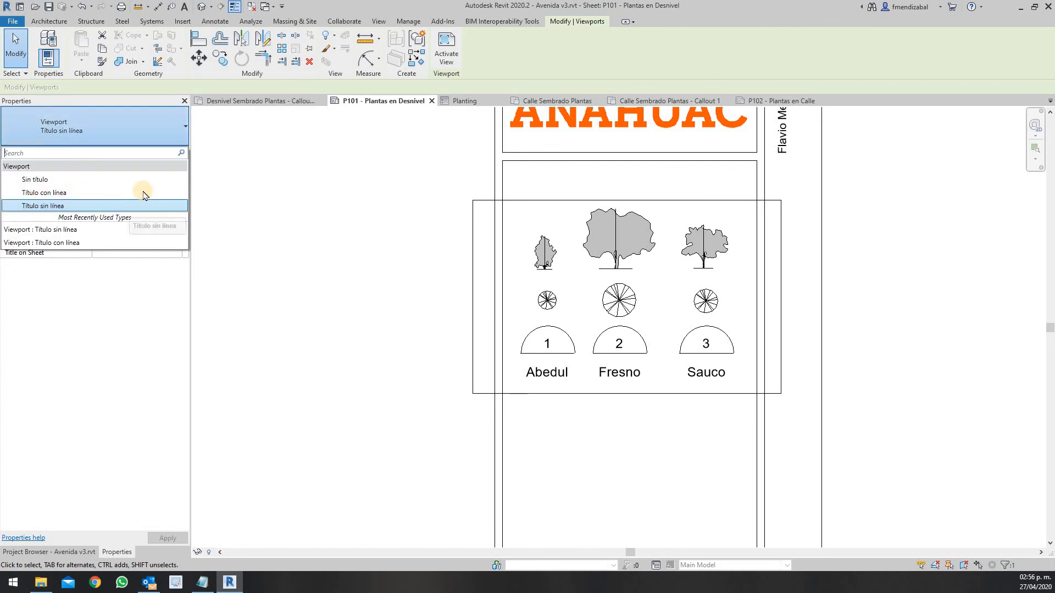
click(410, 242)
Step: Set Show Title to Yes in the Título con línea viewport type used by the plan views on sheet P101
scroll(671, 242, down, 5)
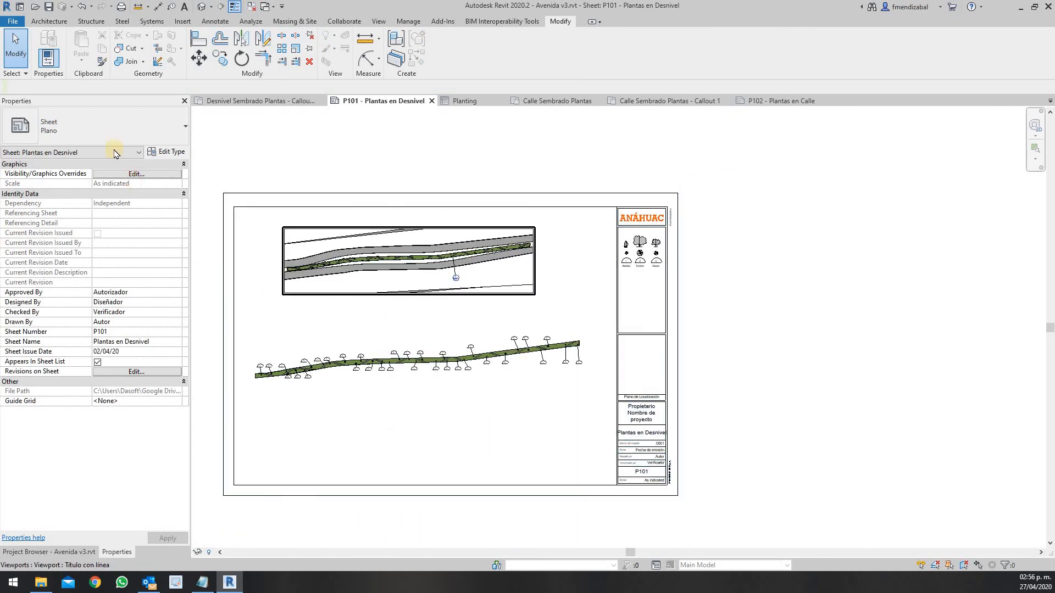
click(437, 290)
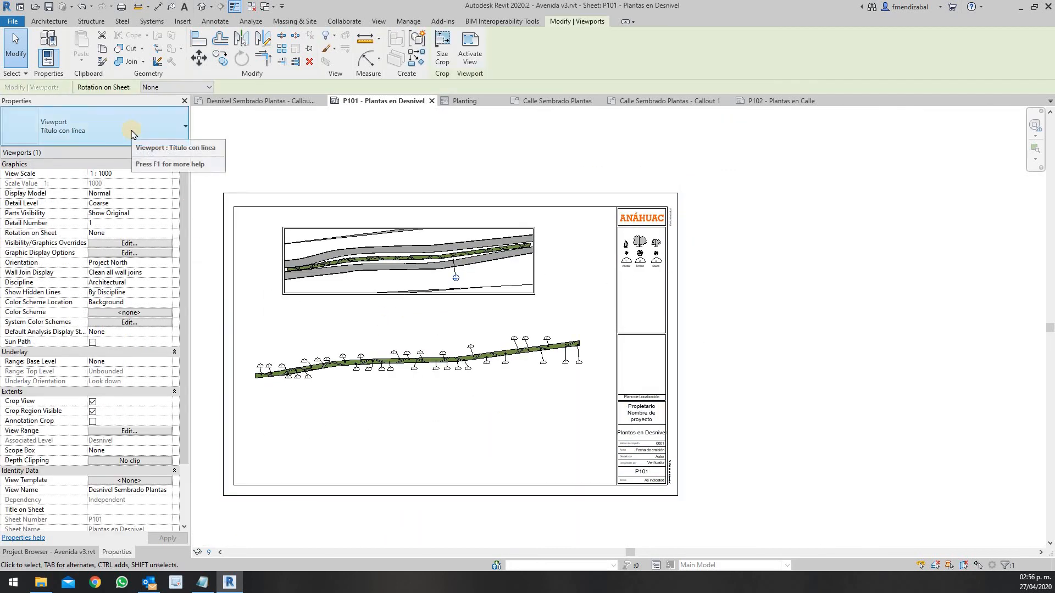
click(132, 134)
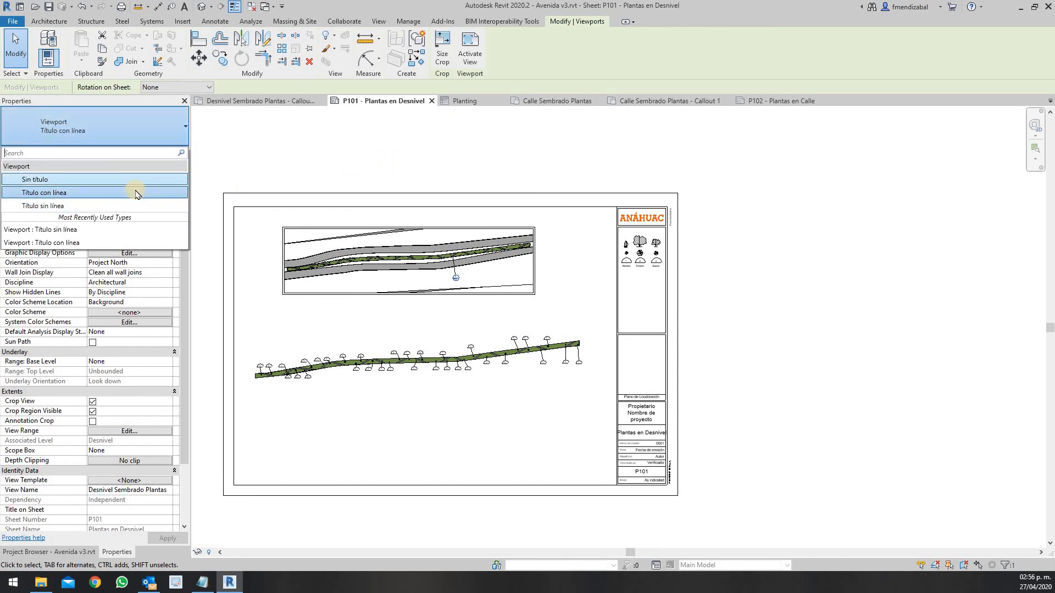
click(197, 166)
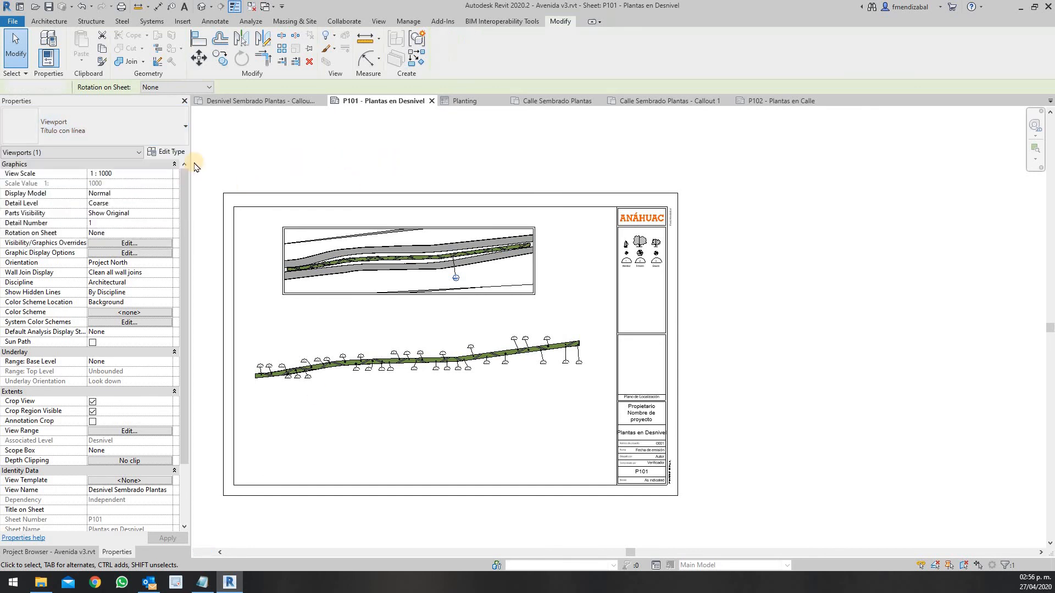
click(308, 228)
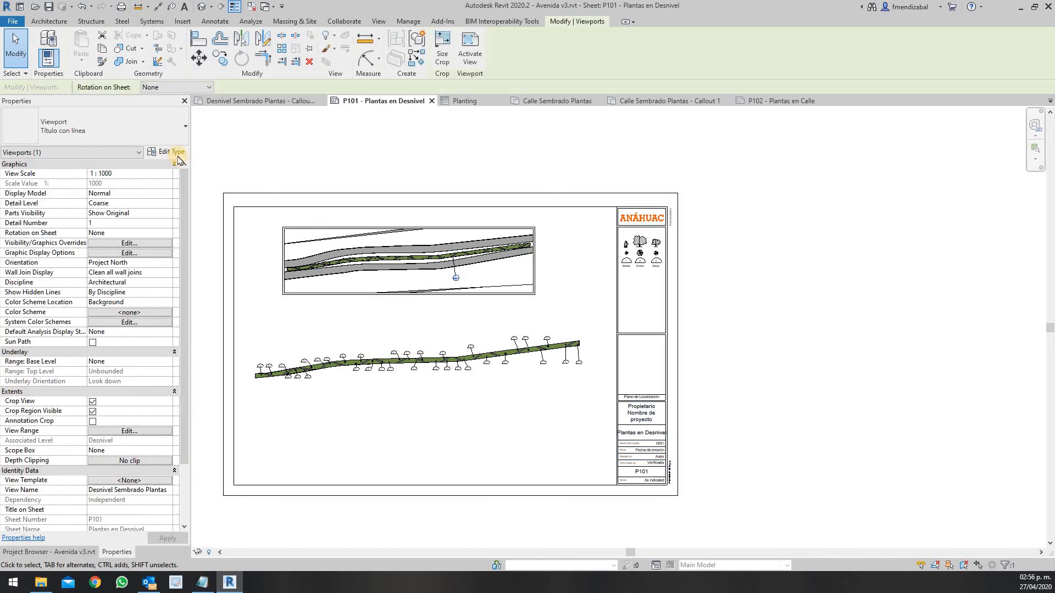
click(178, 156)
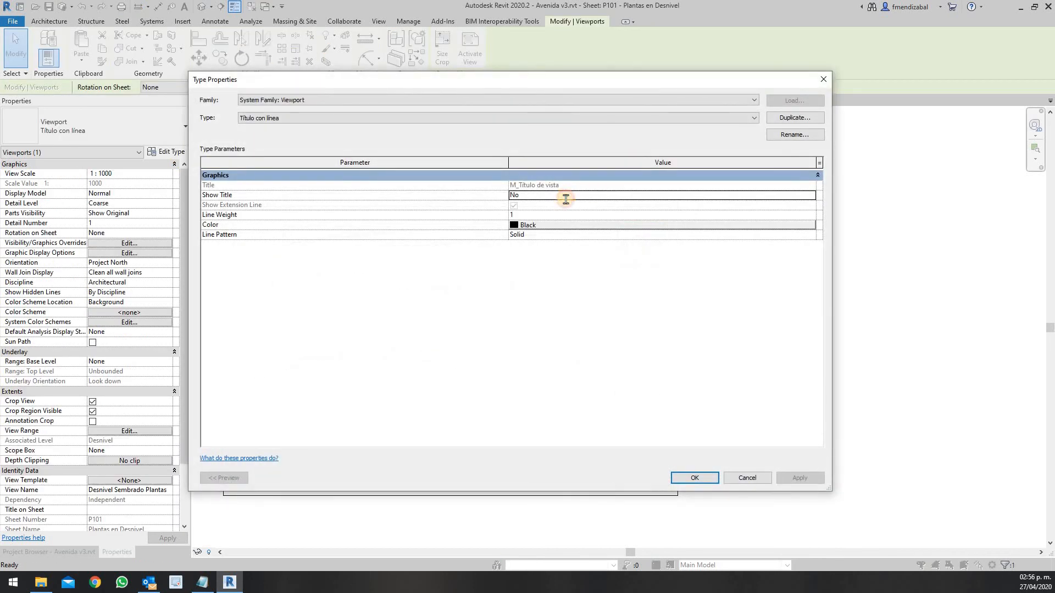
click(800, 197)
click(811, 195)
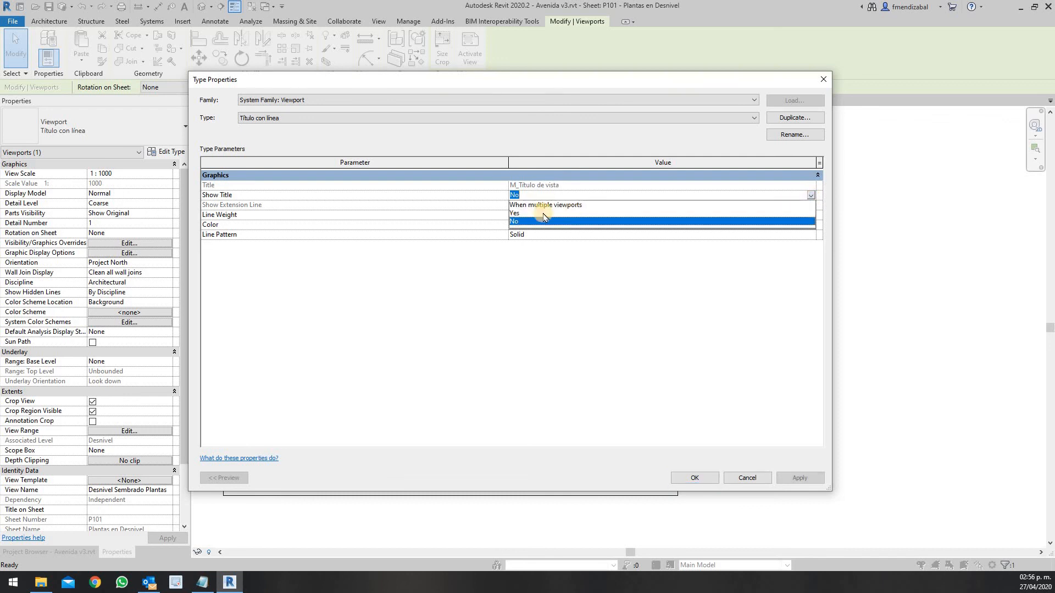
click(516, 213)
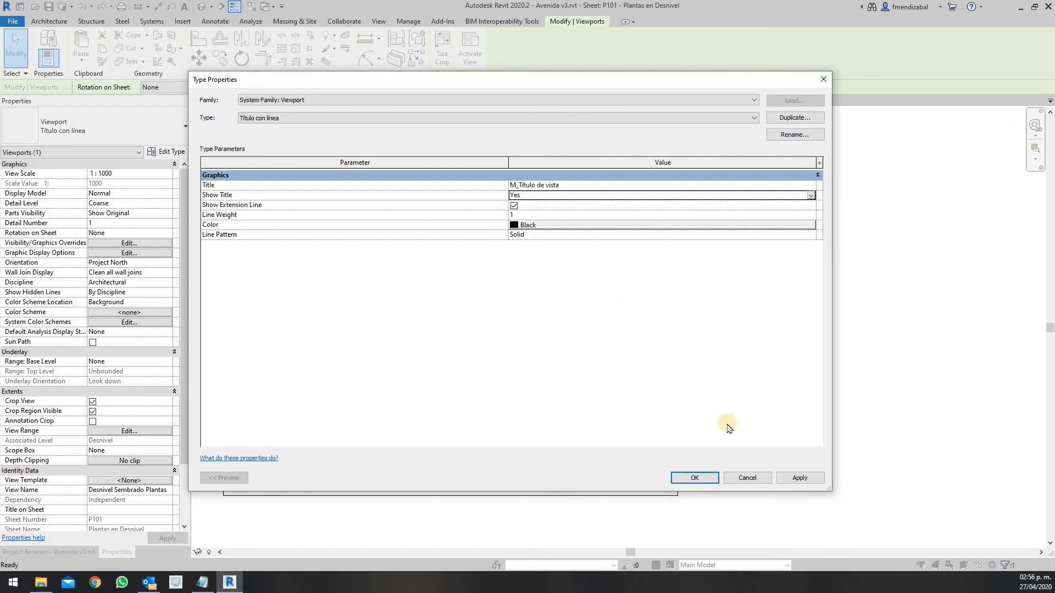
click(792, 478)
click(694, 477)
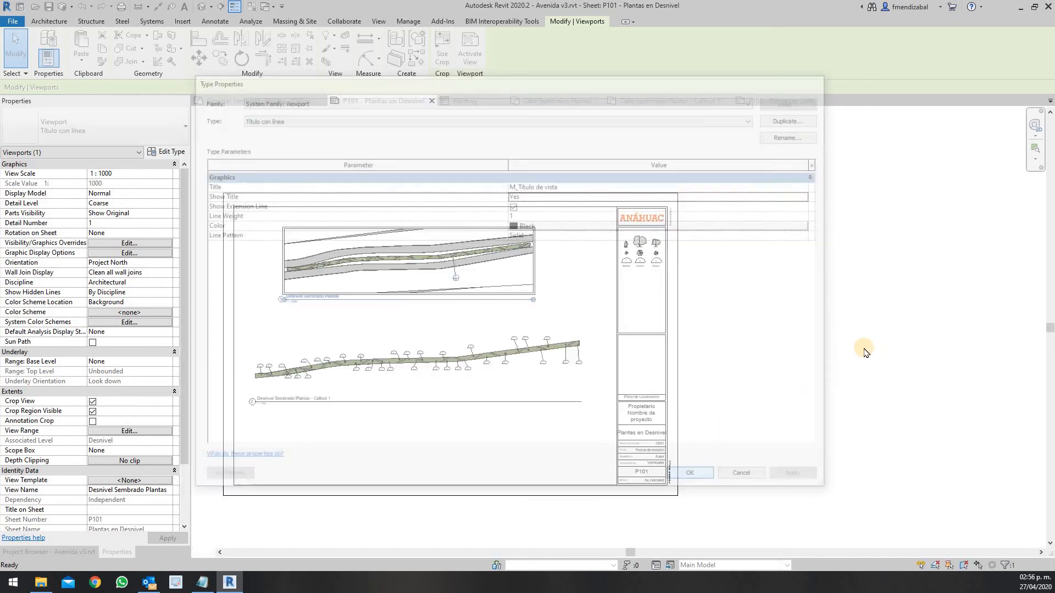
click(770, 349)
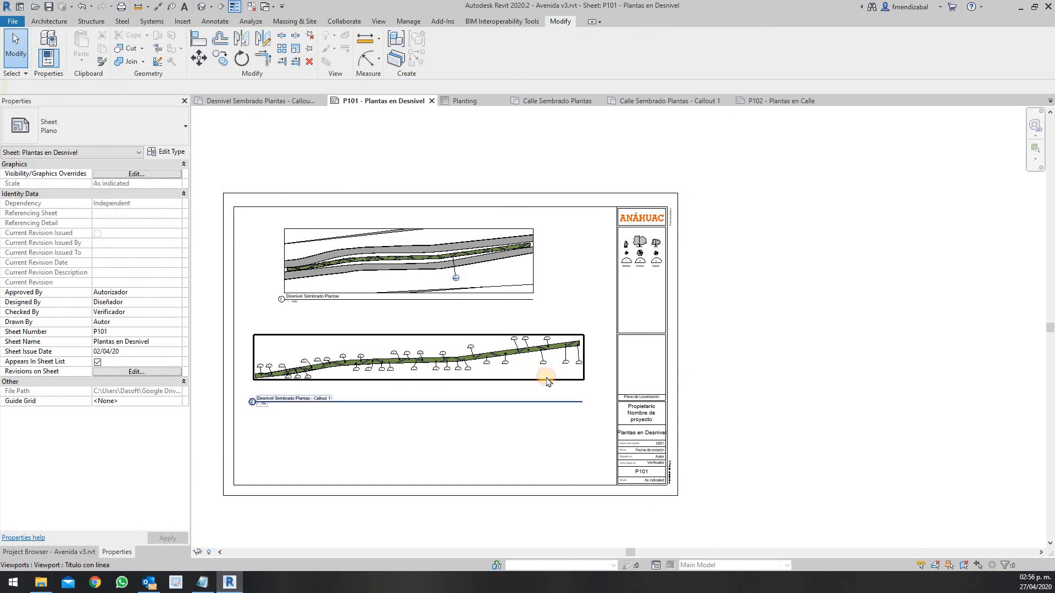
click(546, 379)
click(906, 294)
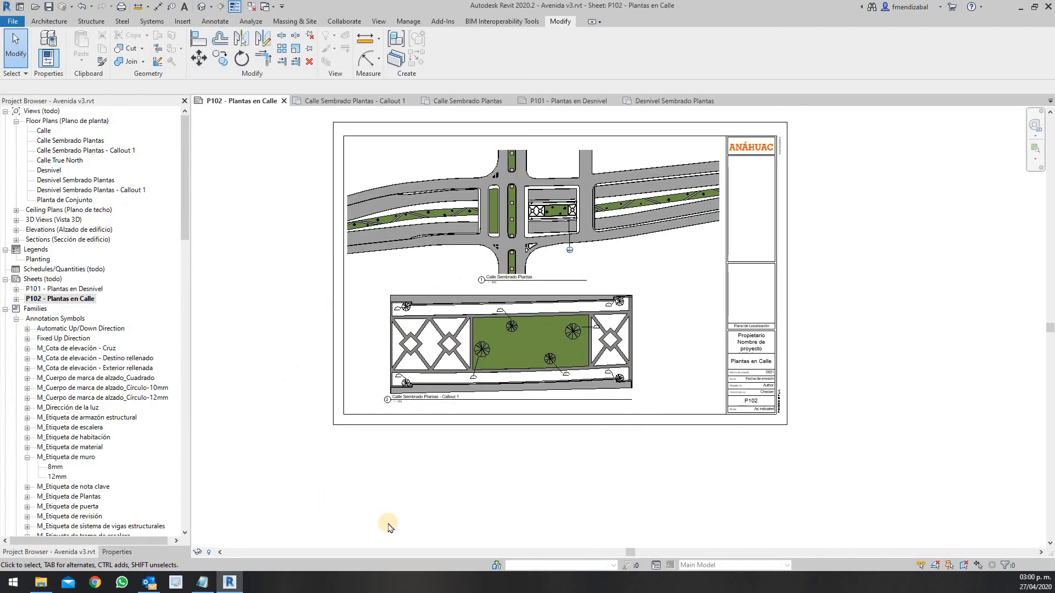
Step: Examine the titles, scales and plant tags of the two Calle Sembrado Plantas views on sheet P102
scroll(496, 211, up, 3)
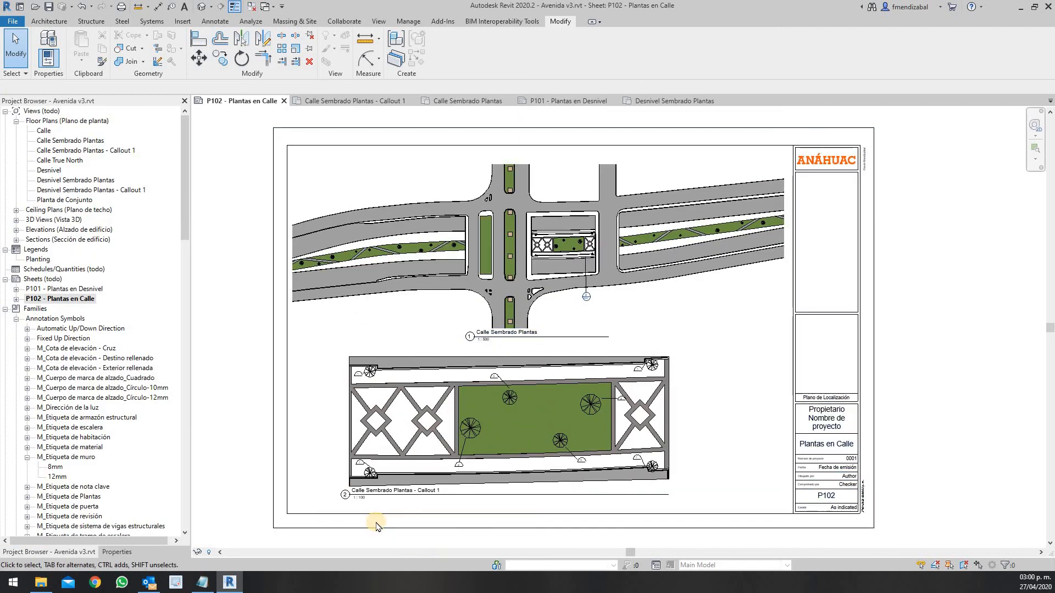
scroll(370, 515, up, 2)
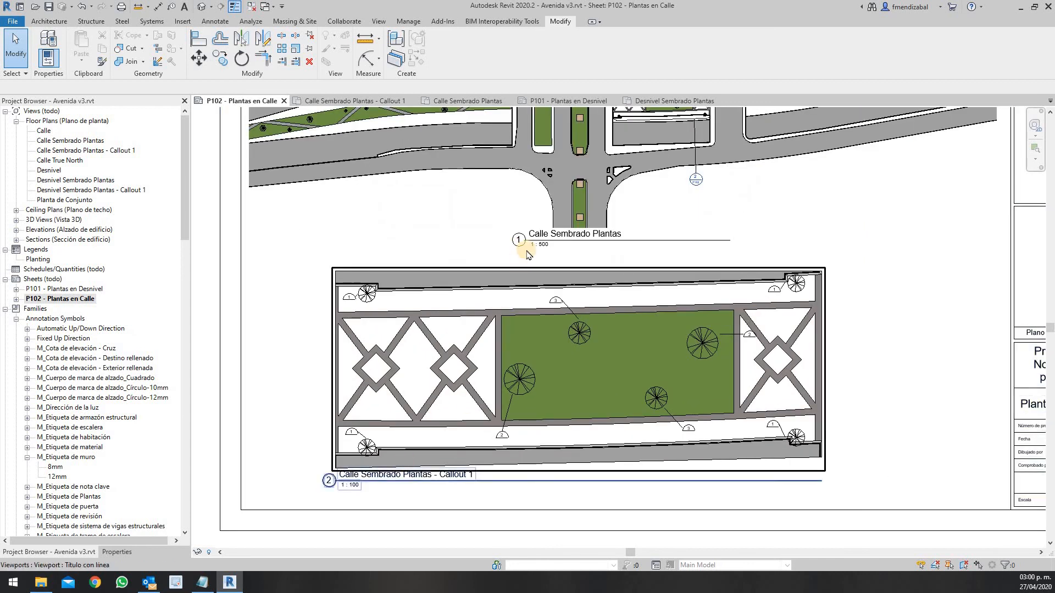
scroll(525, 249, down, 2)
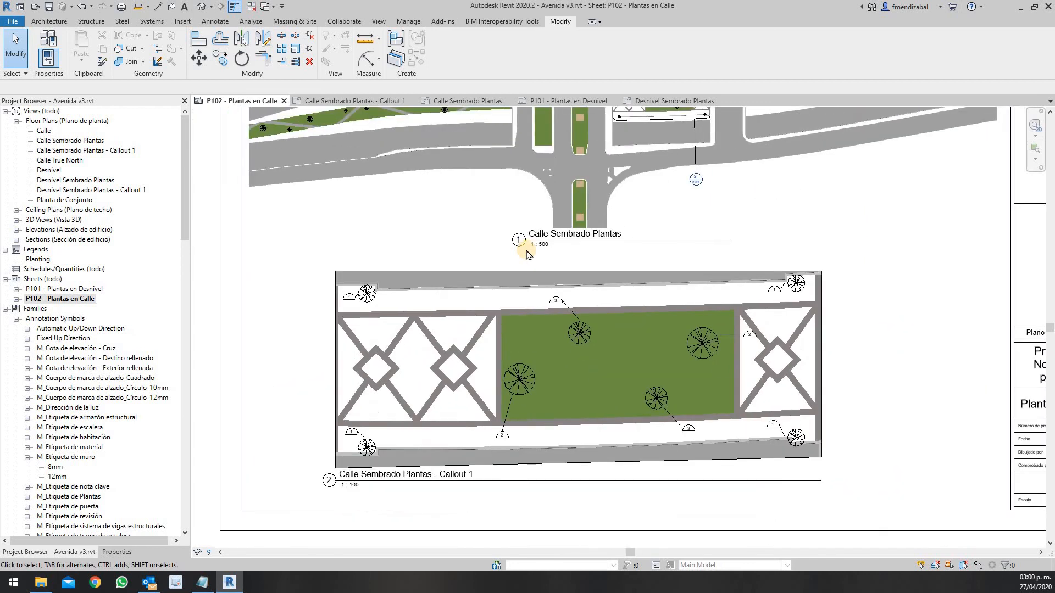
middle_drag(488, 285, 451, 326)
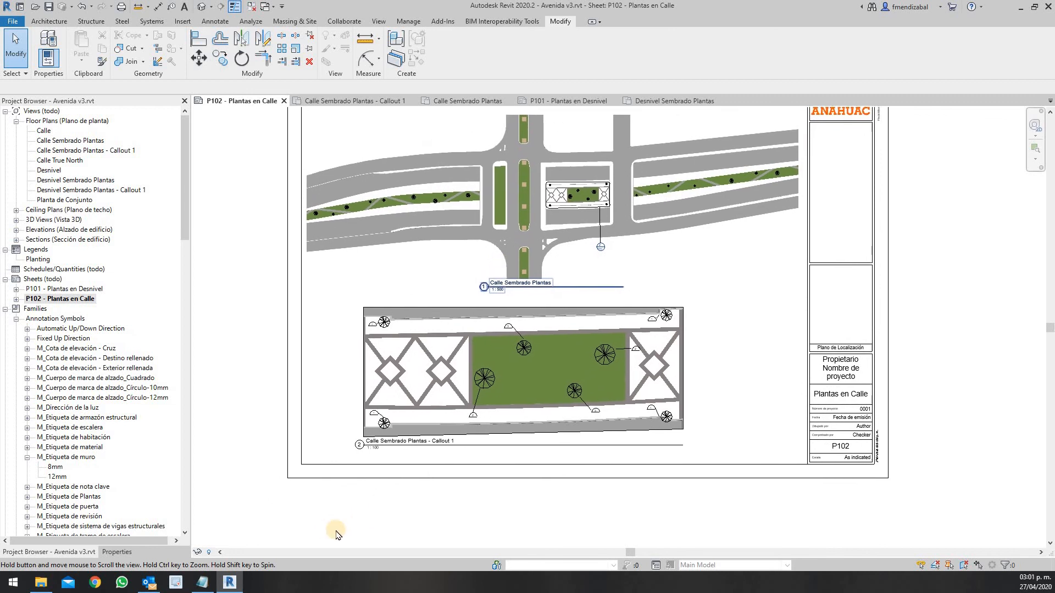
scroll(378, 451, up, 5)
scroll(377, 451, down, 5)
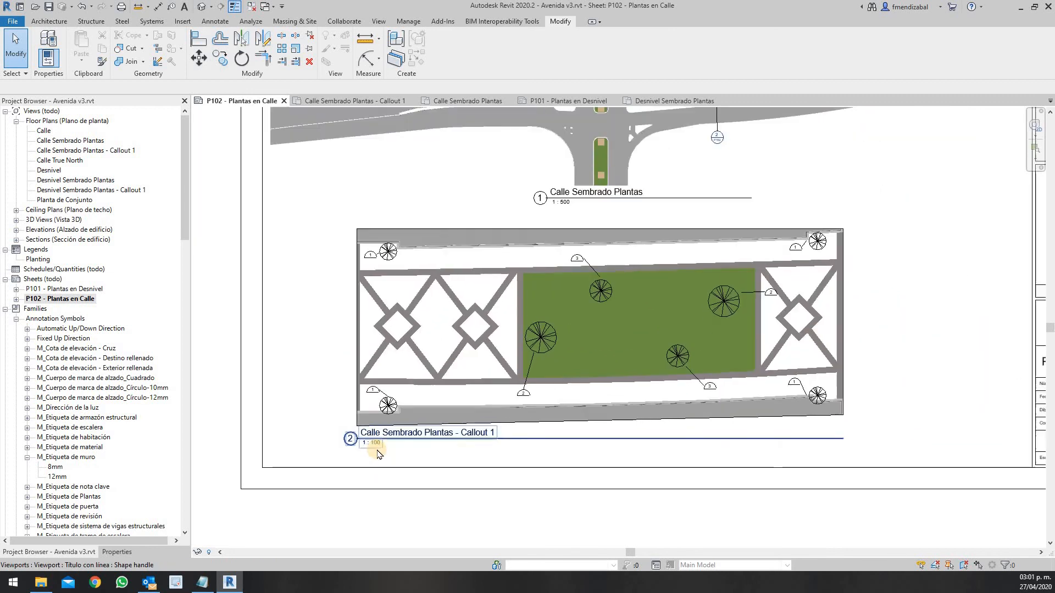
scroll(379, 454, down, 1)
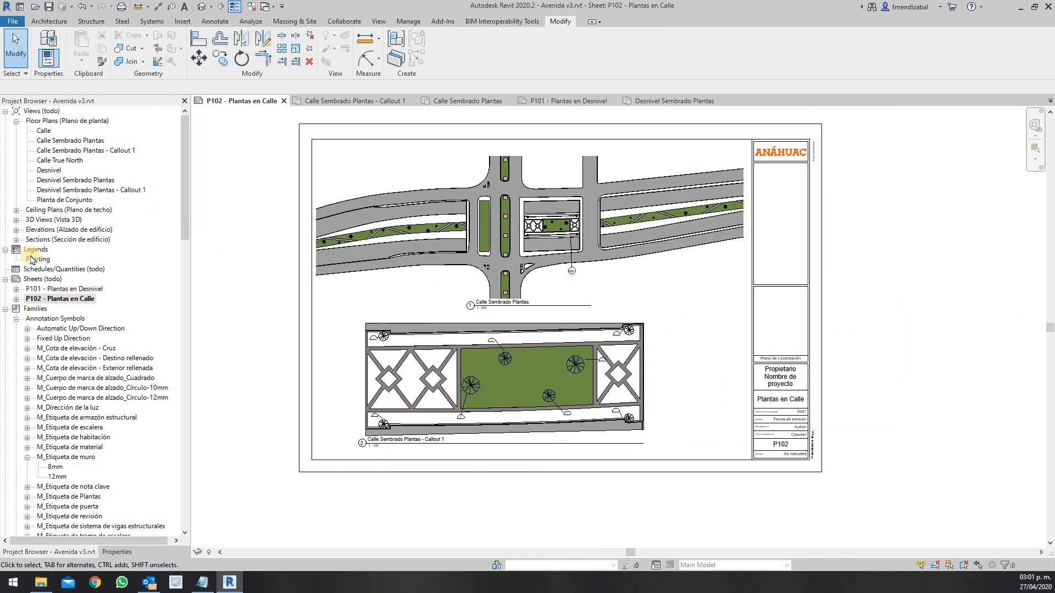
Step: Place the Planting legend on sheet P102 in the title block's empty box below the Anáhuac logo
click(35, 259)
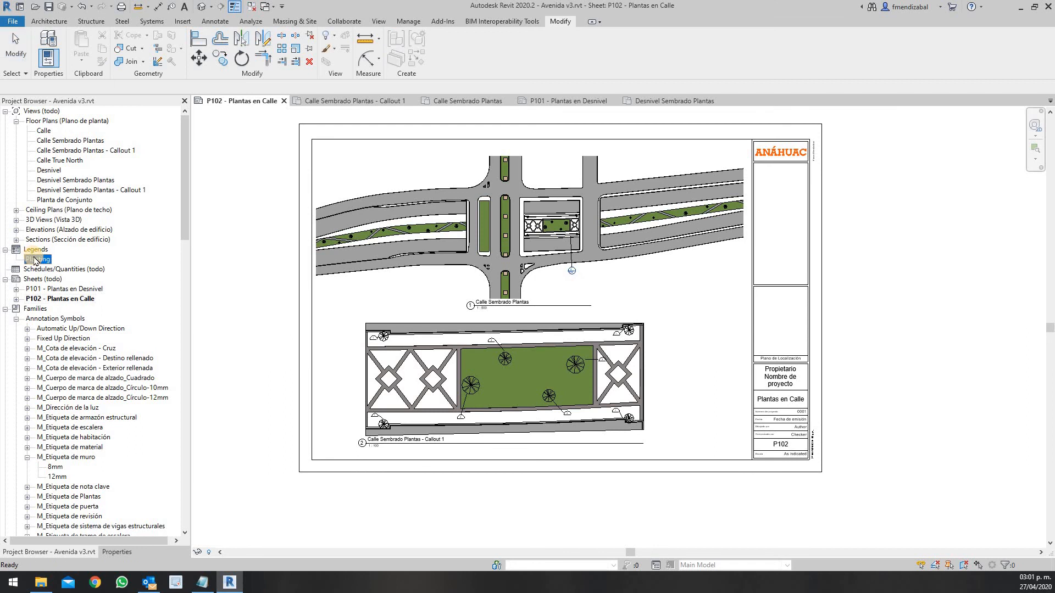
drag(35, 259, 663, 298)
click(688, 296)
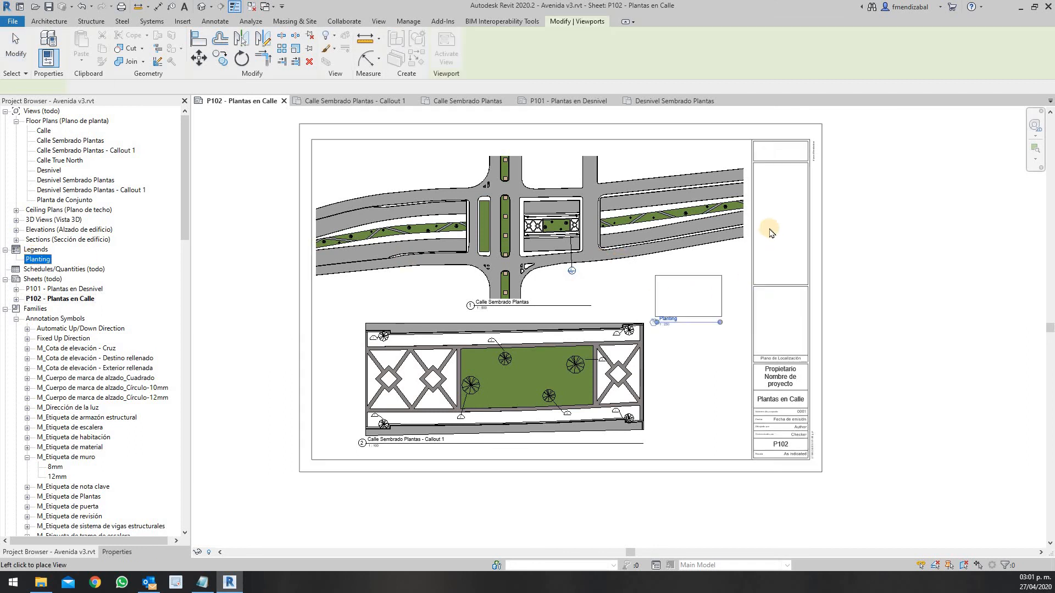
scroll(777, 195, up, 2)
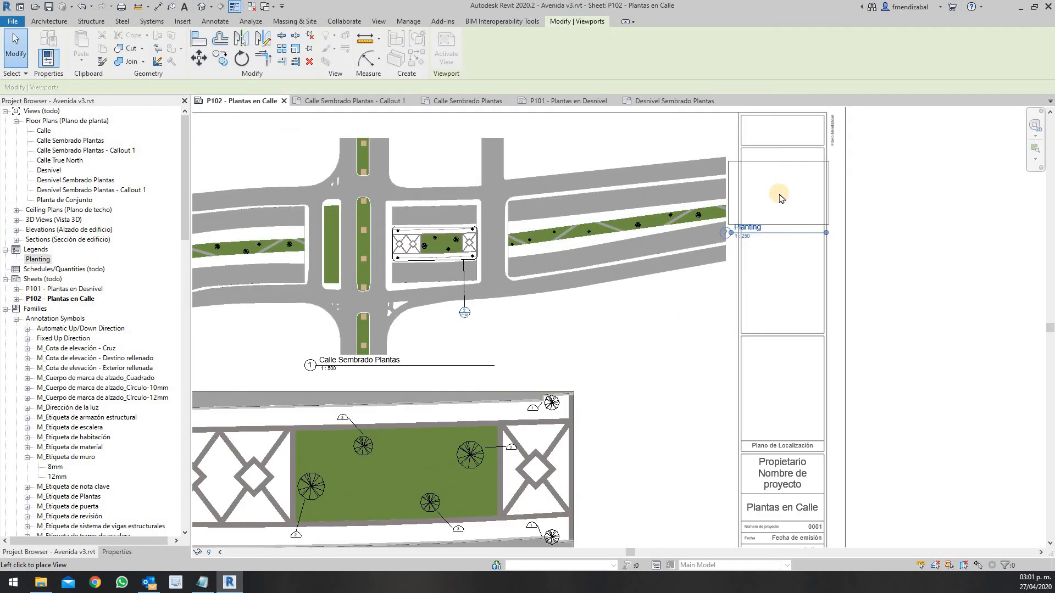
scroll(780, 196, up, 2)
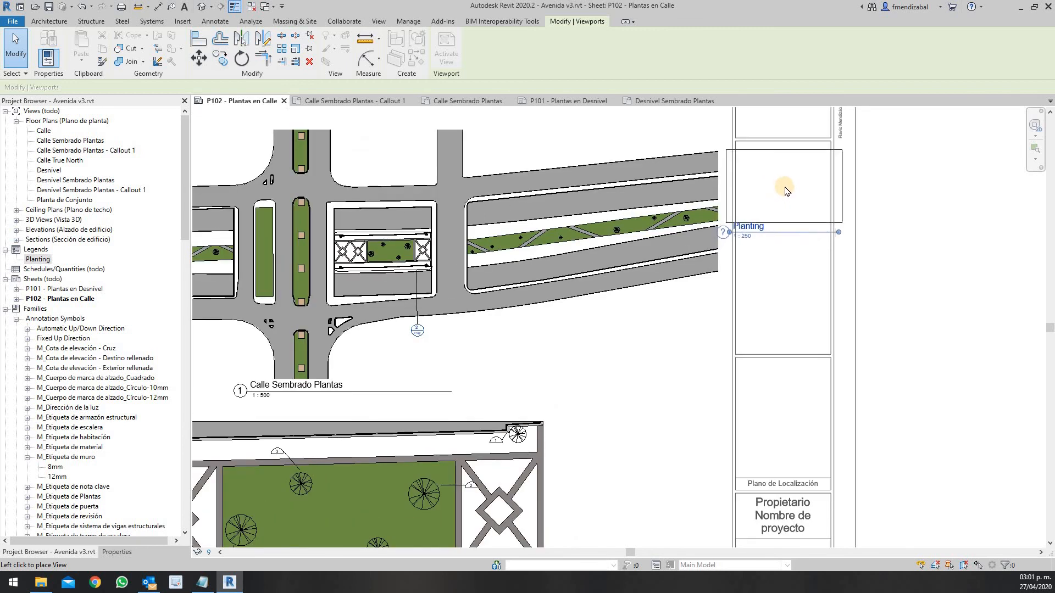
click(785, 191)
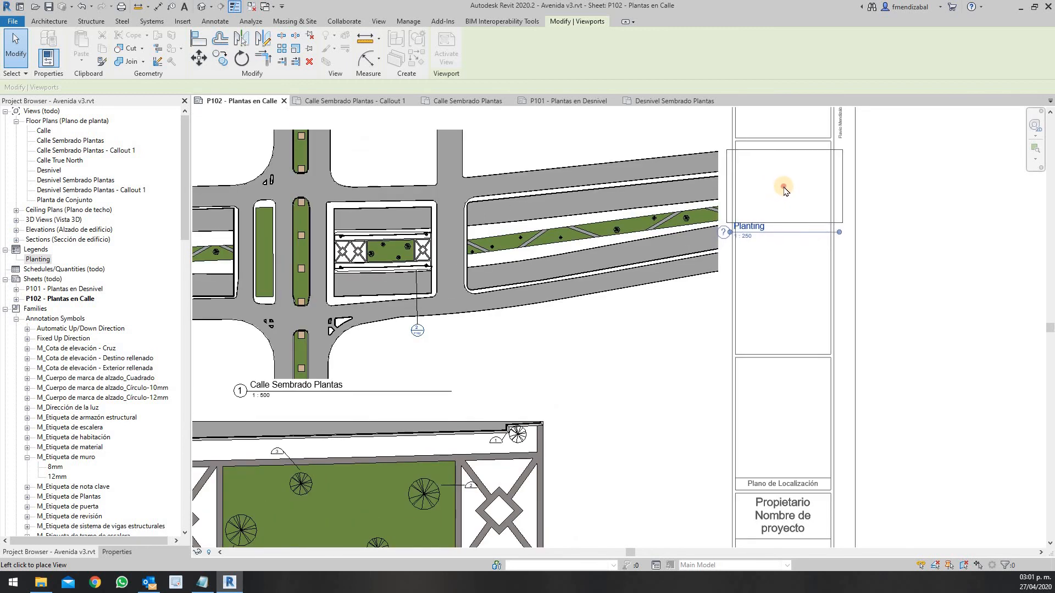
click(923, 252)
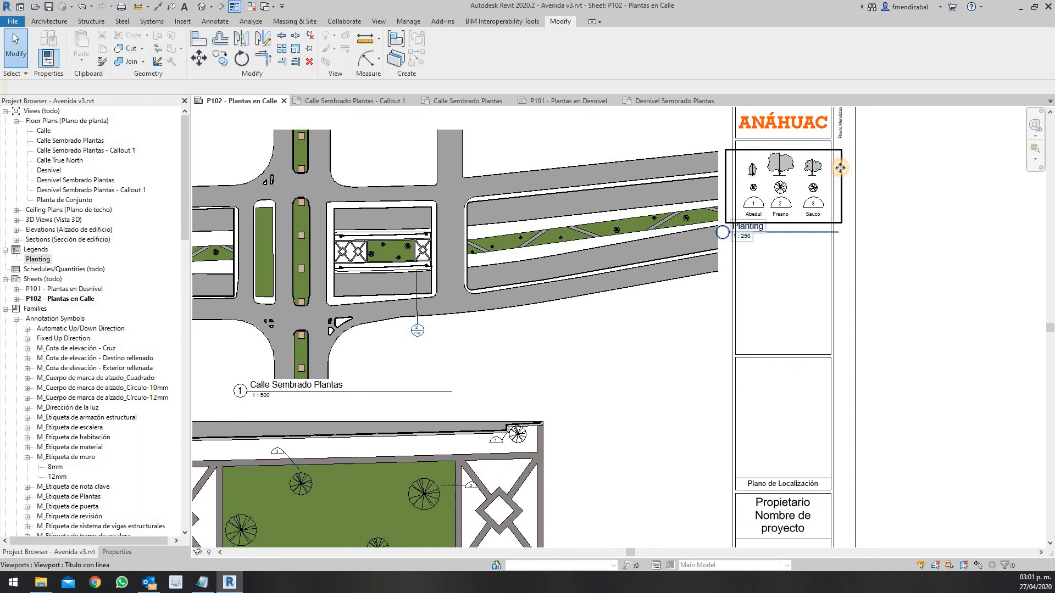
Step: Change the viewport type of the Planting legend on sheet P102 to Título sin línea
click(840, 168)
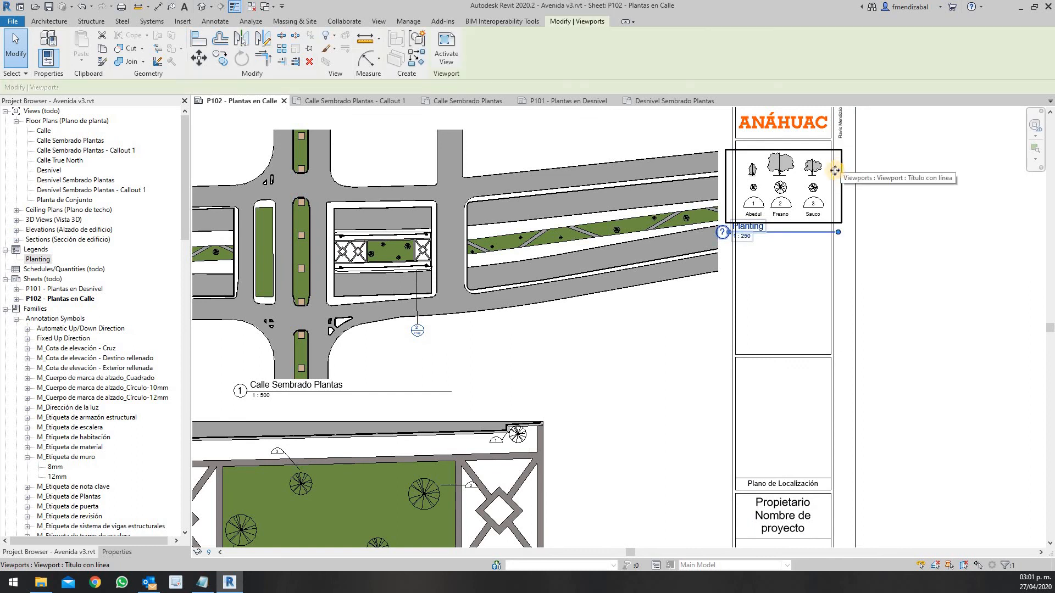
click(115, 552)
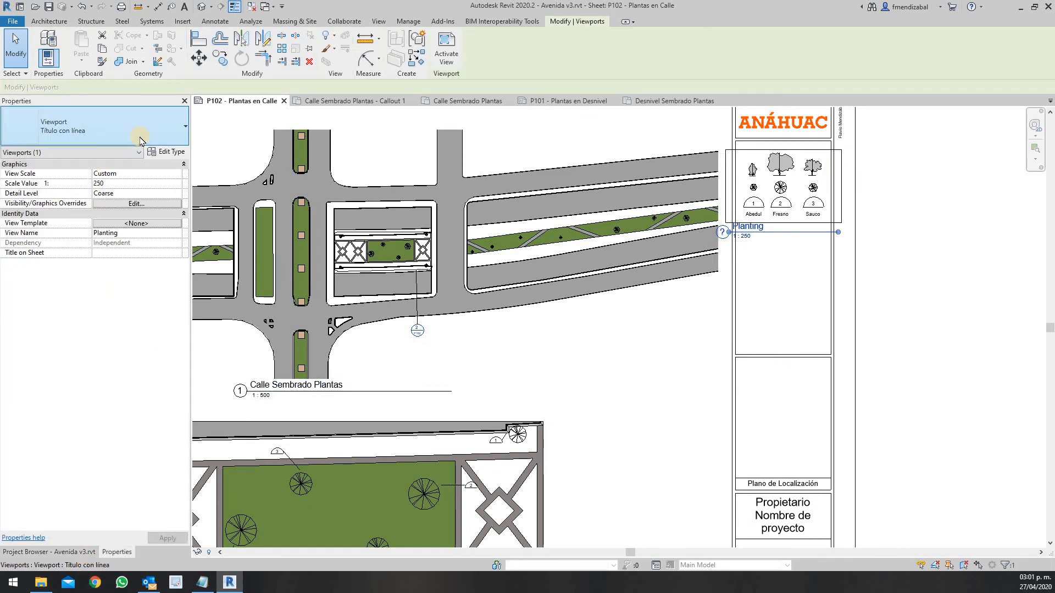
click(140, 140)
click(47, 206)
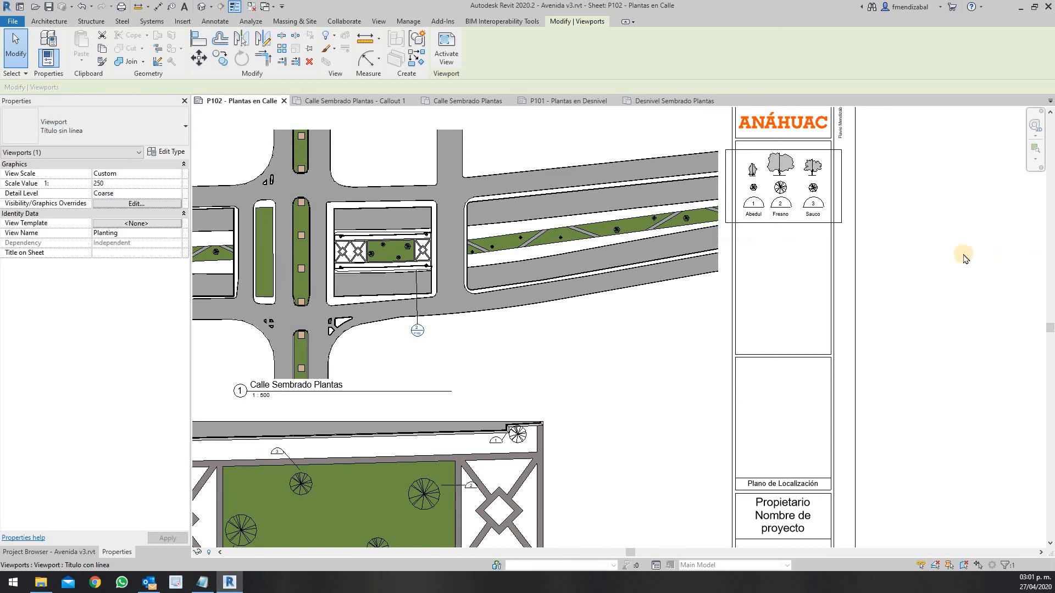
click(919, 252)
middle_click(909, 244)
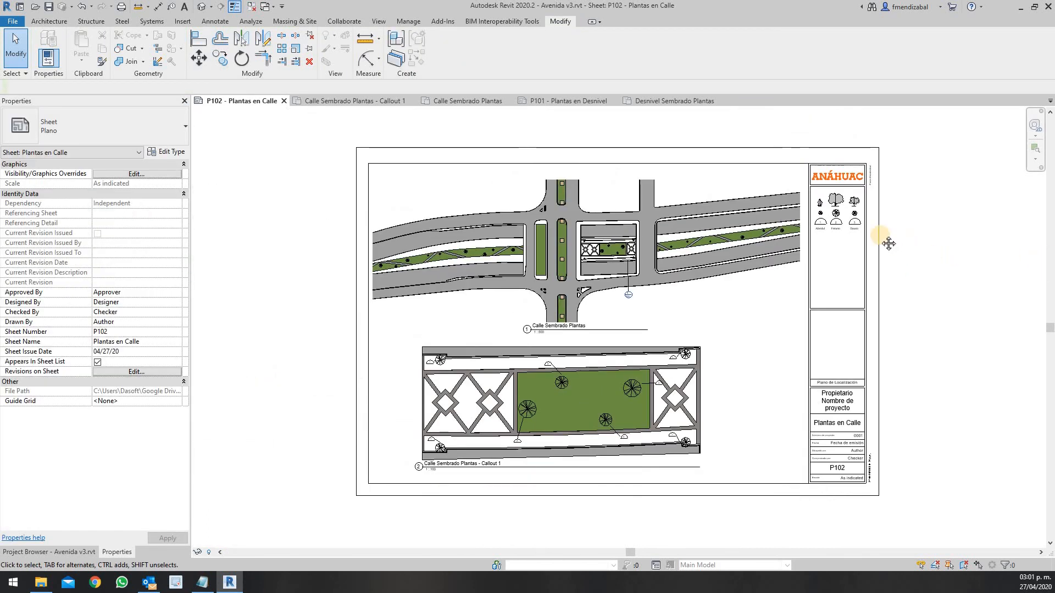
middle_drag(888, 243, 869, 238)
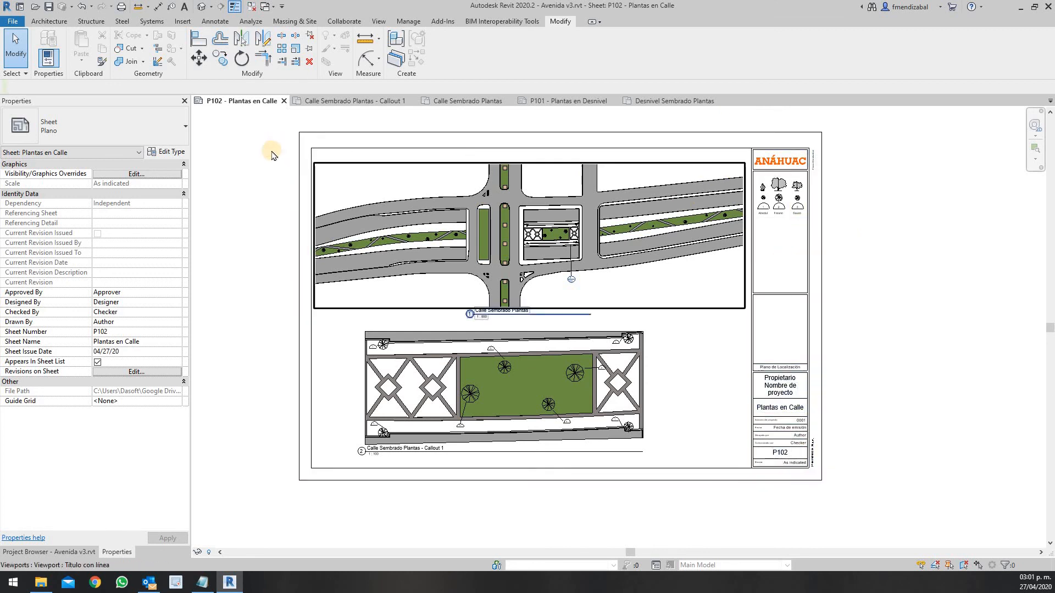
middle_drag(266, 154, 281, 171)
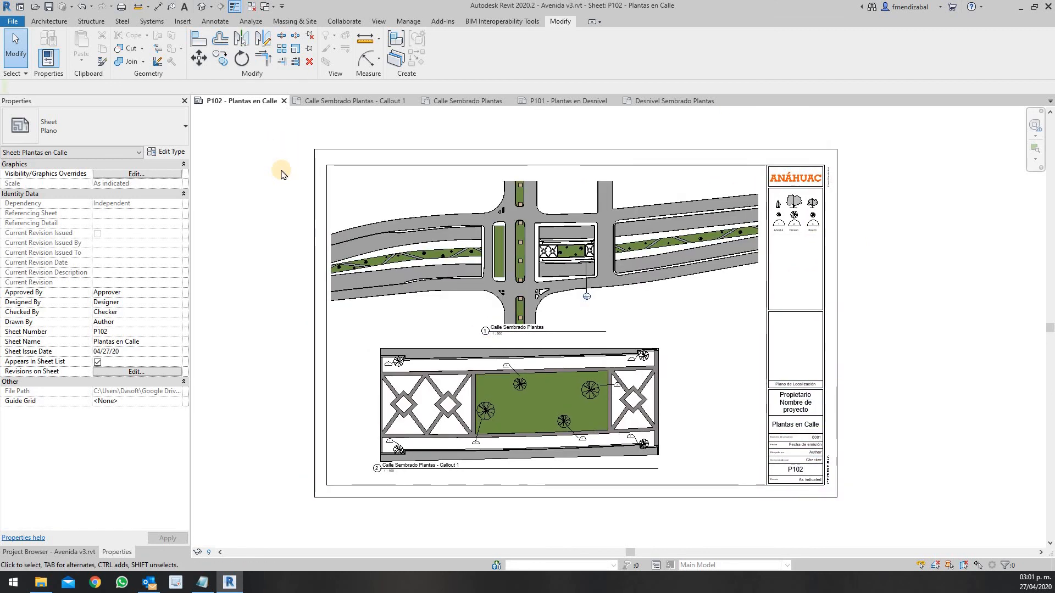